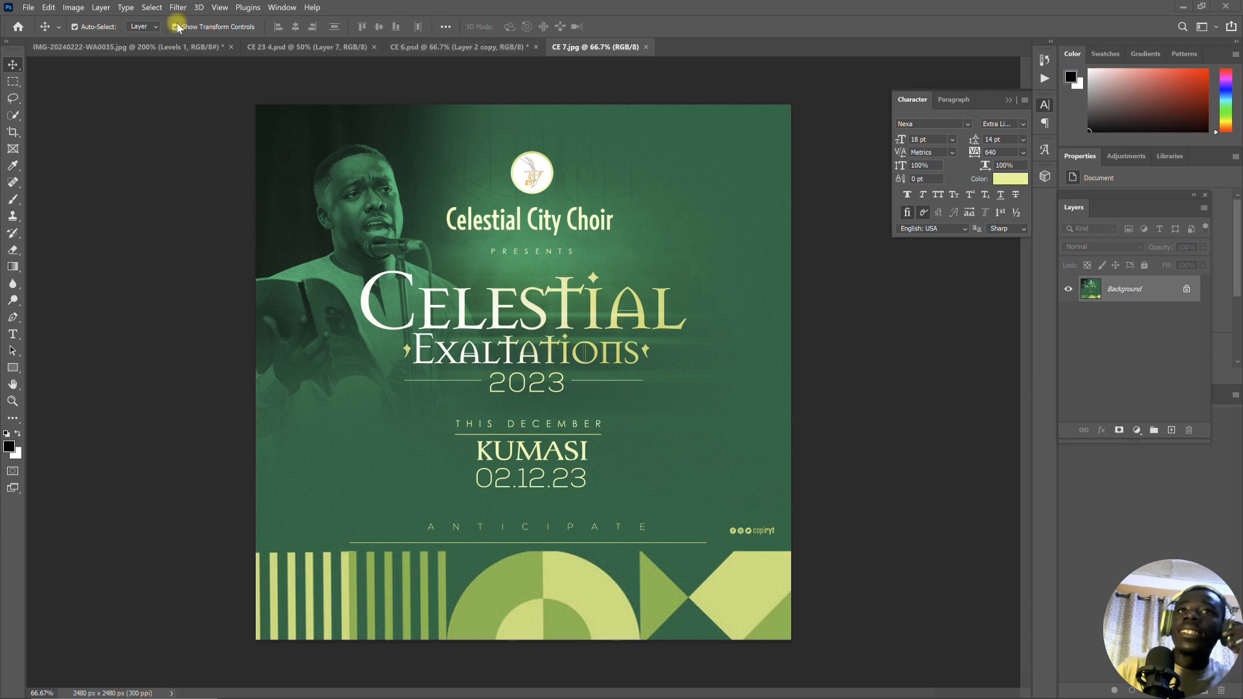
click(29, 7)
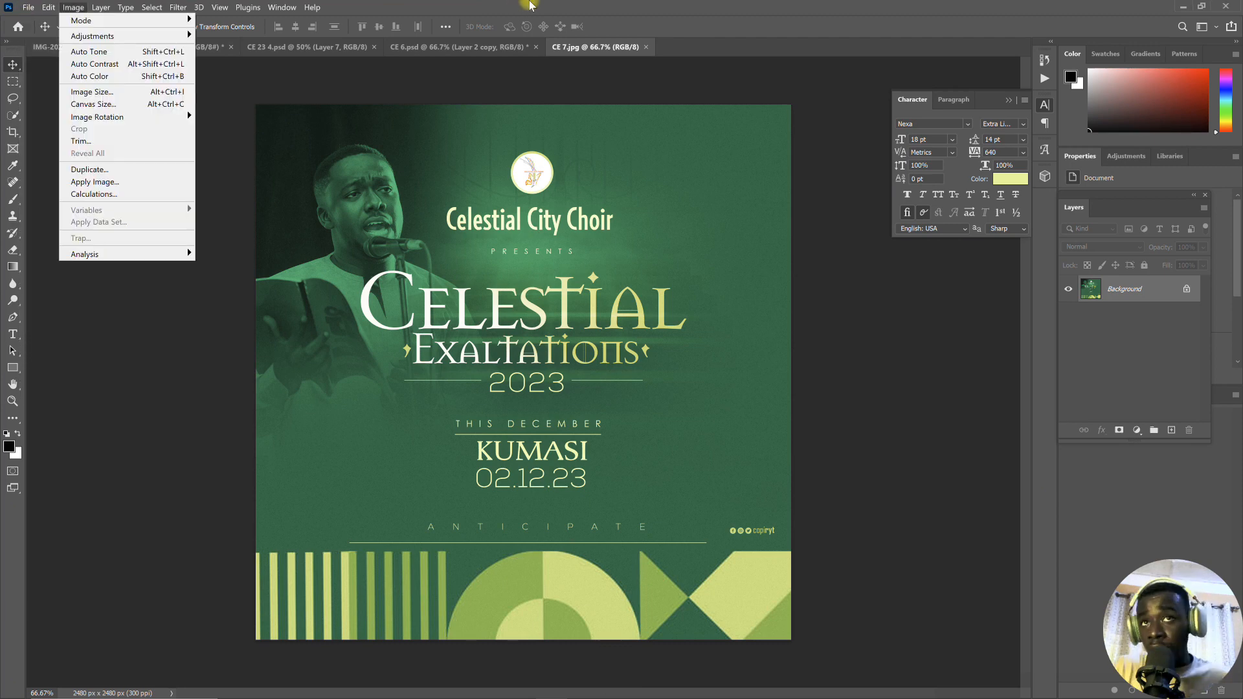
click(530, 6)
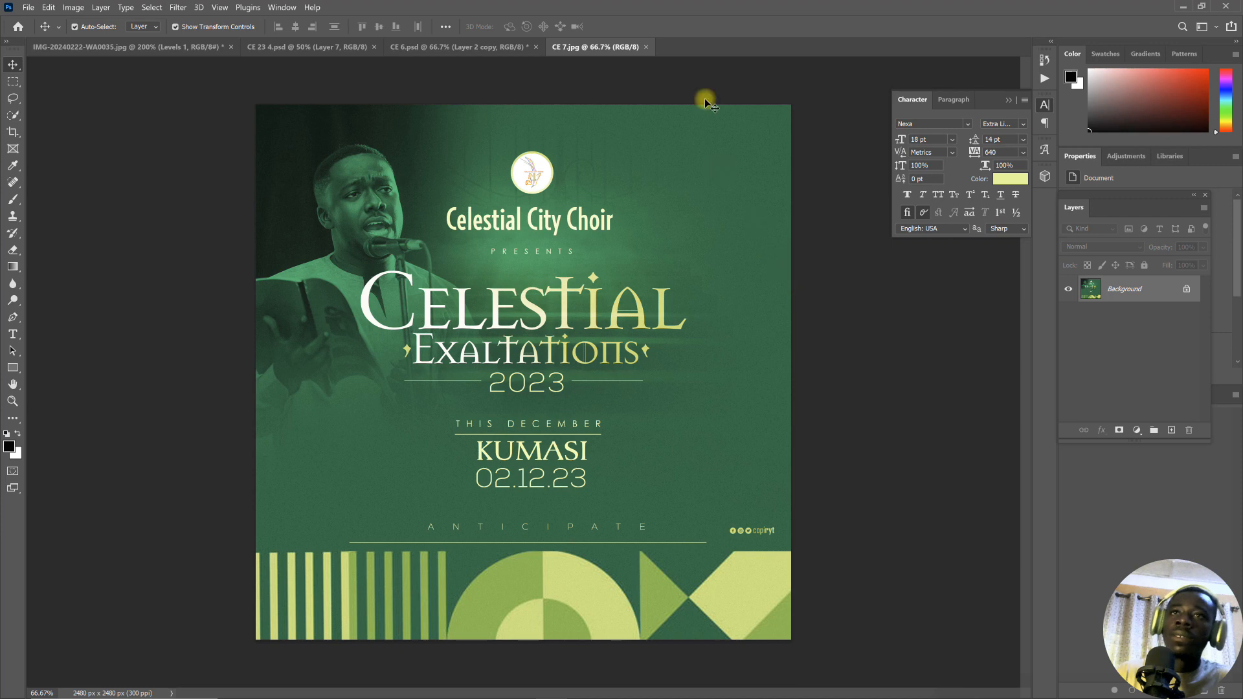
- Create a new A4 document, 210 x 297 mm at 300 ppi, in RGB Color with a white background
click(28, 8)
click(31, 19)
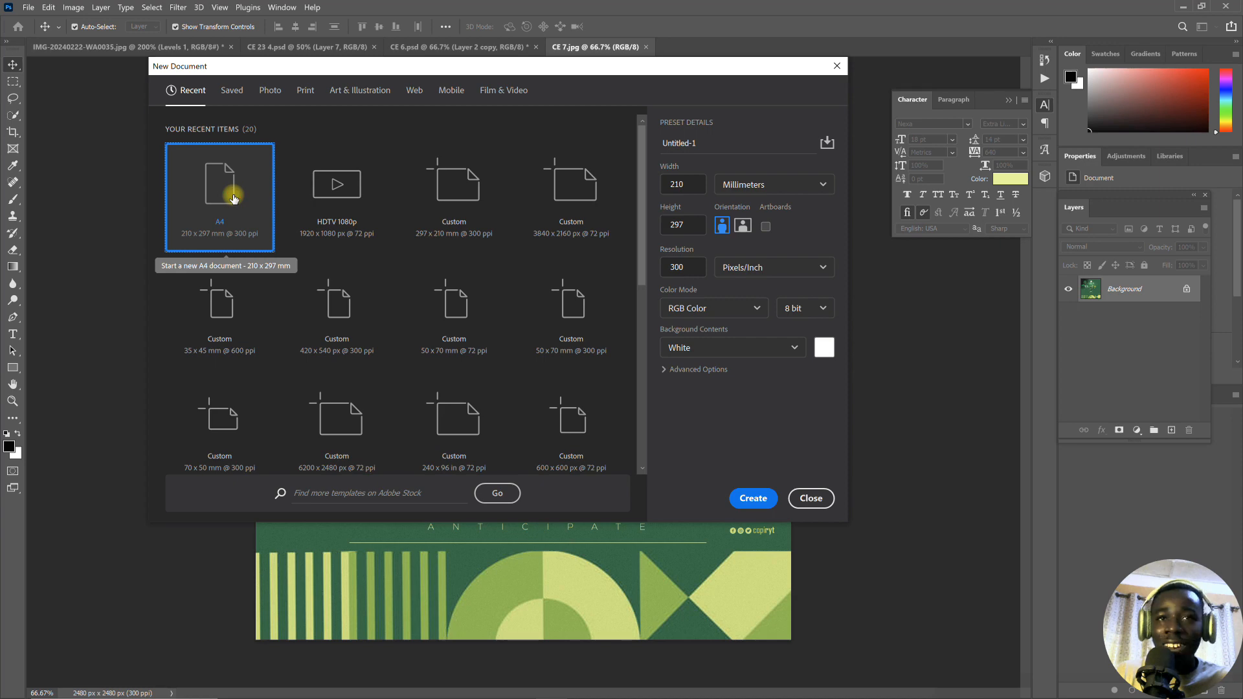
key(Escape)
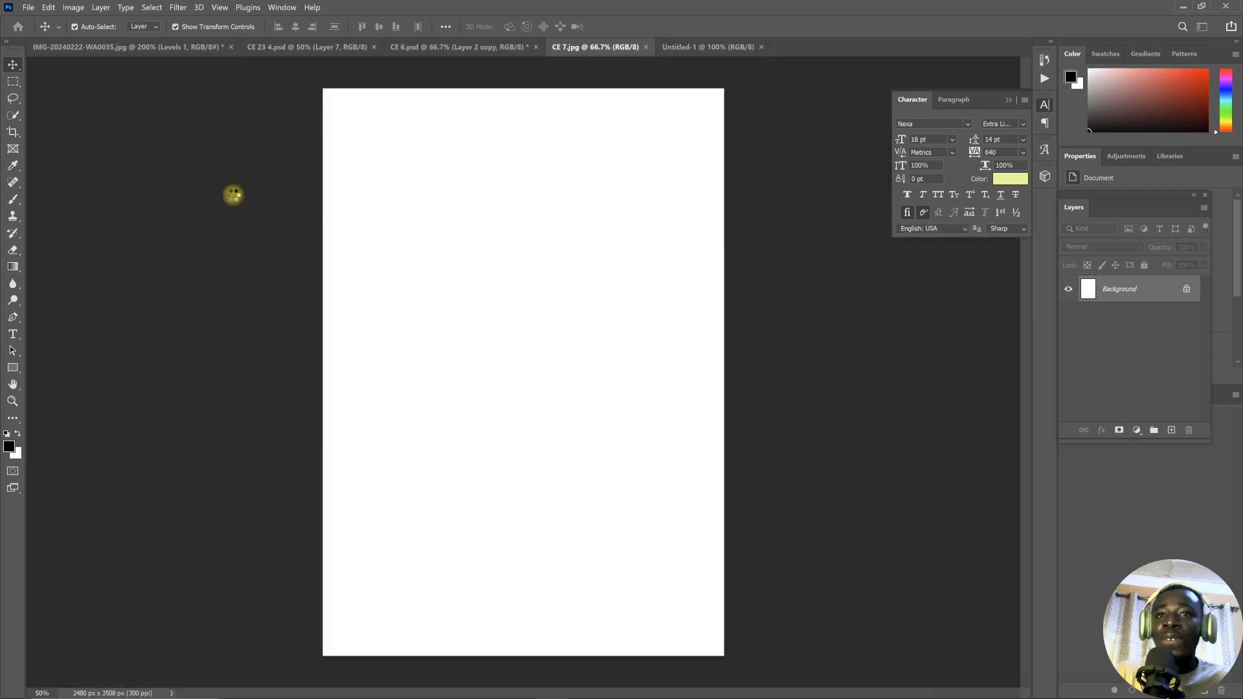
- Crop the blank page to a centred 1 : 1 (Square) ratio across its full width
click(11, 134)
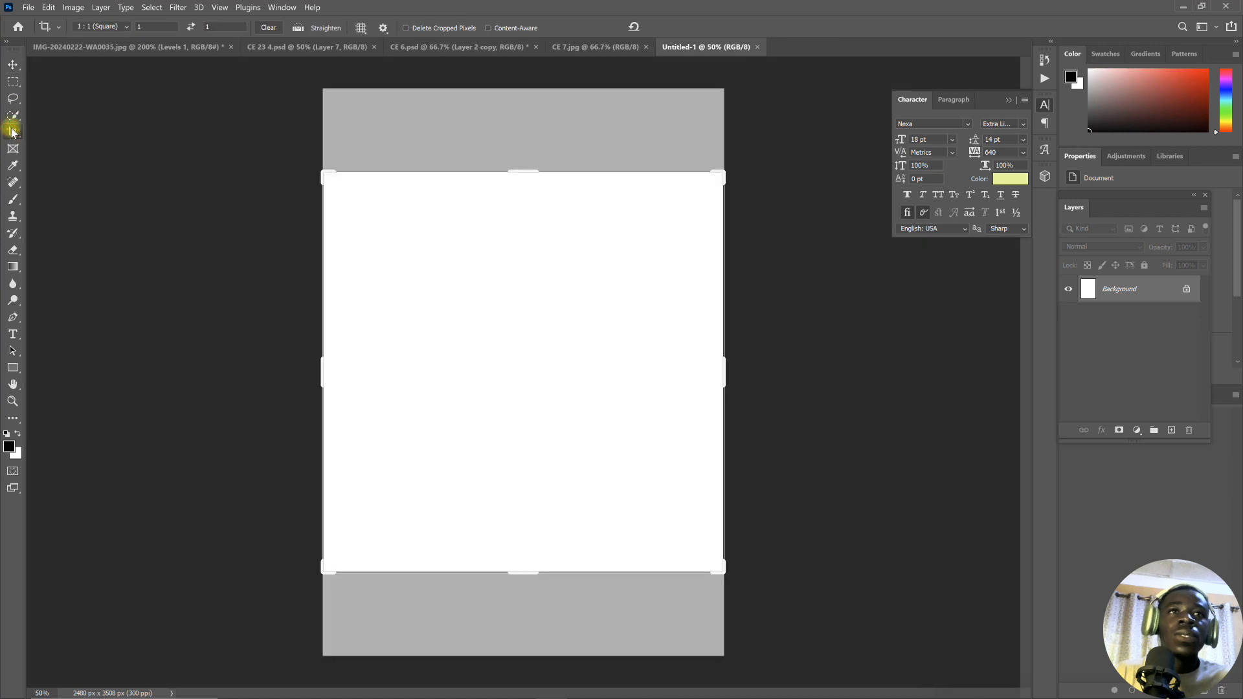
click(102, 28)
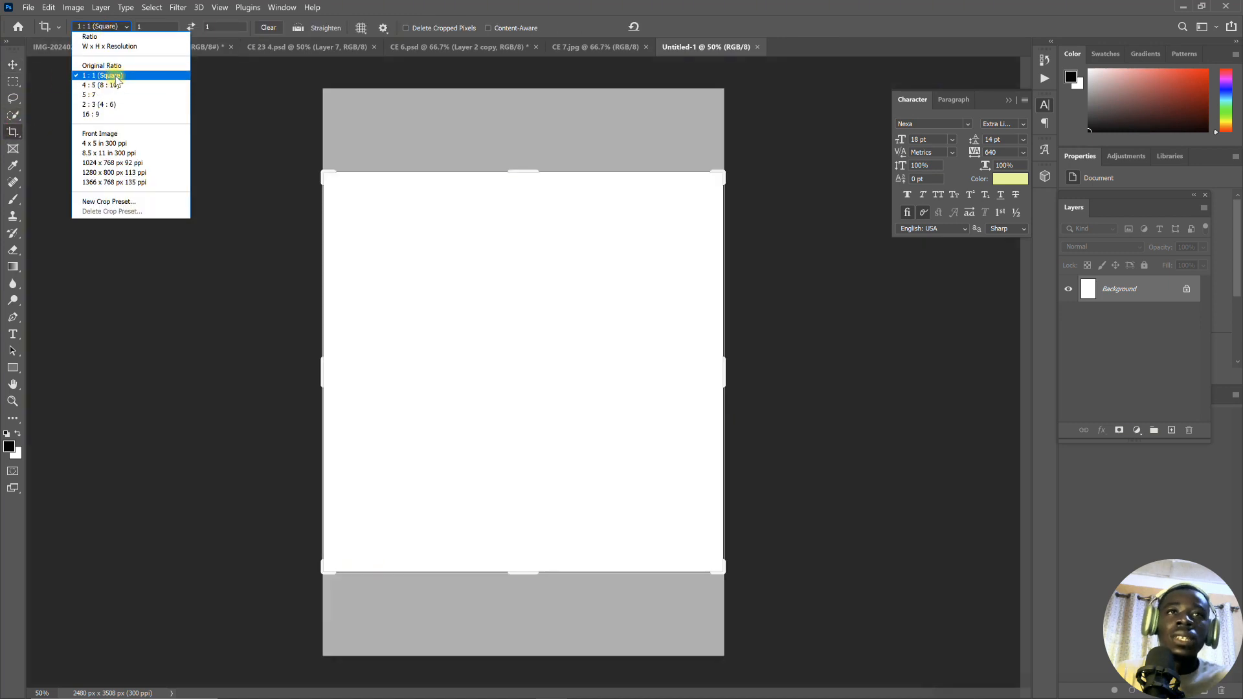
click(708, 200)
click(708, 200)
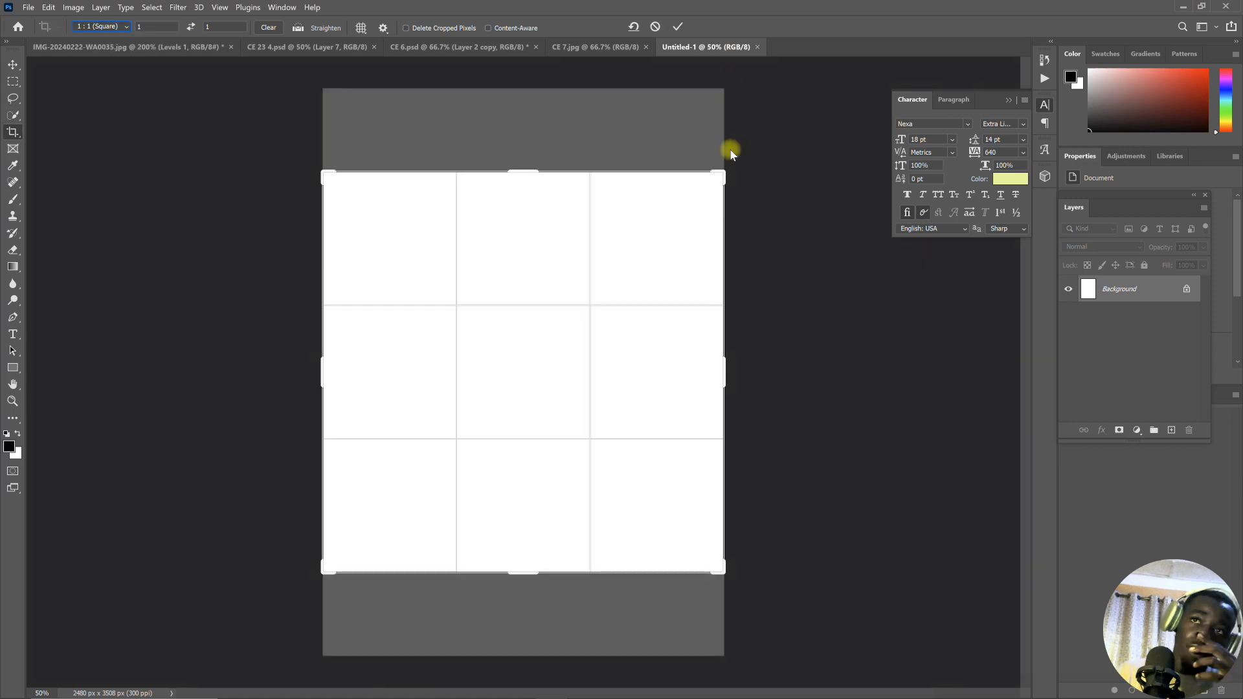
click(678, 27)
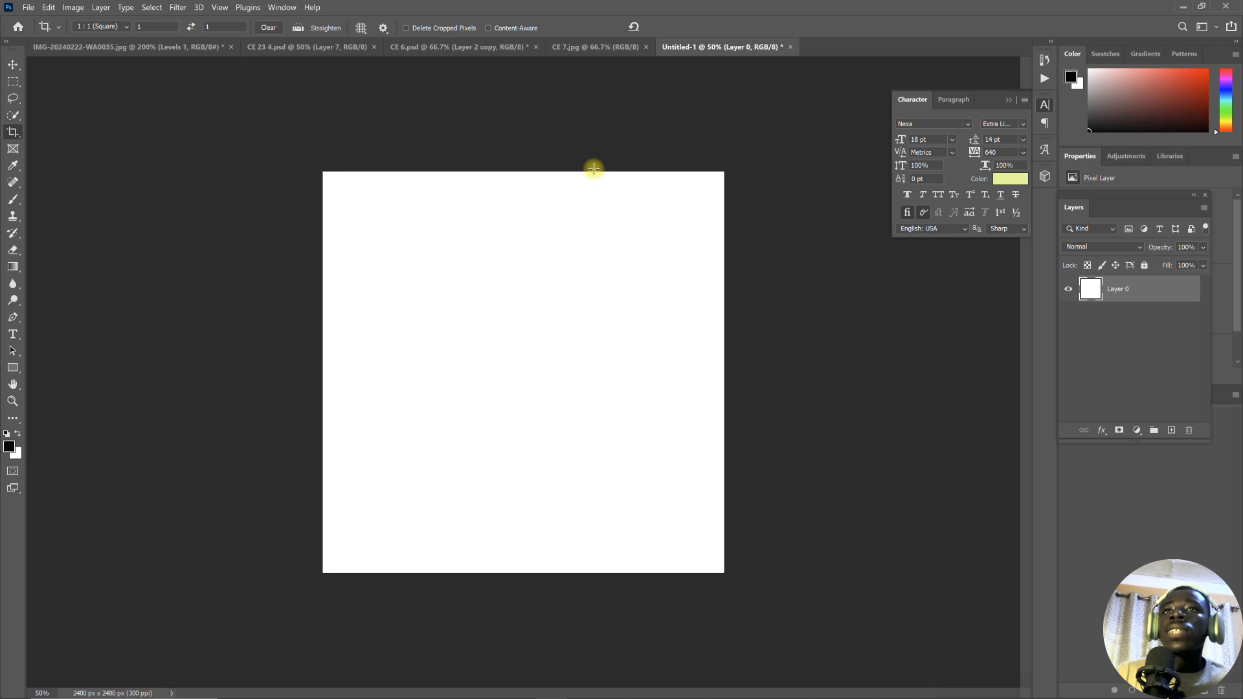
- Check the CE 7.jpg reference poster, and flatten the new square document into a single Background layer
click(611, 54)
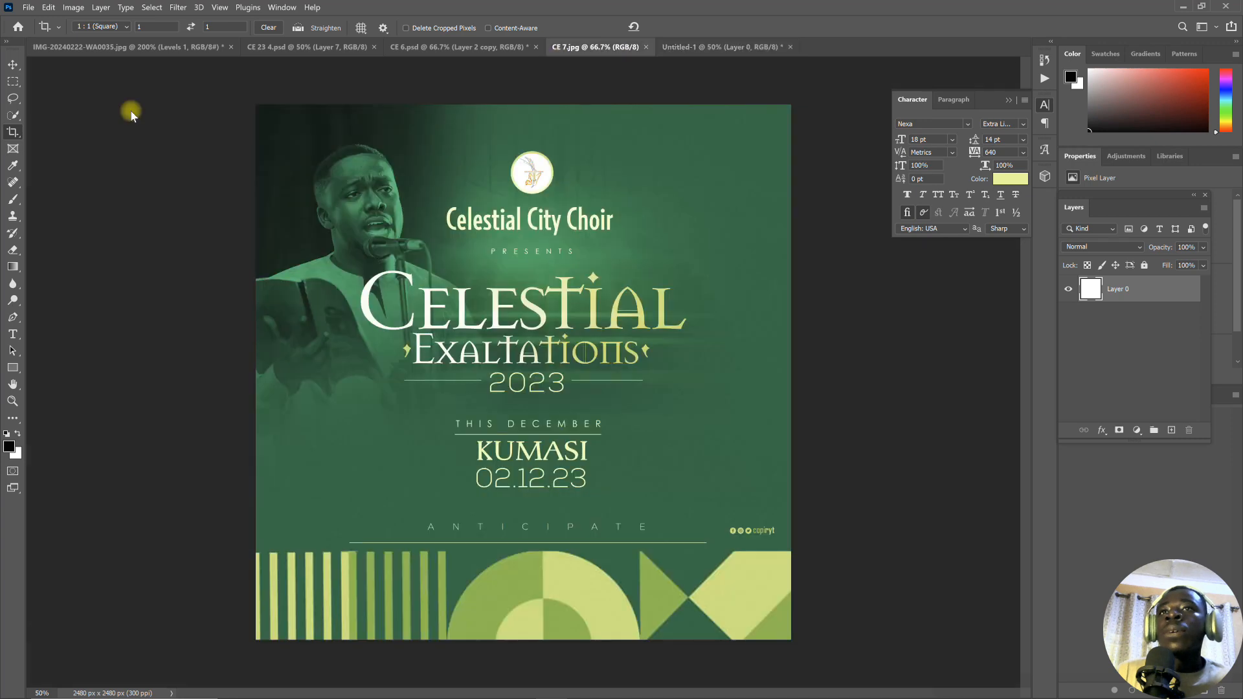
click(14, 65)
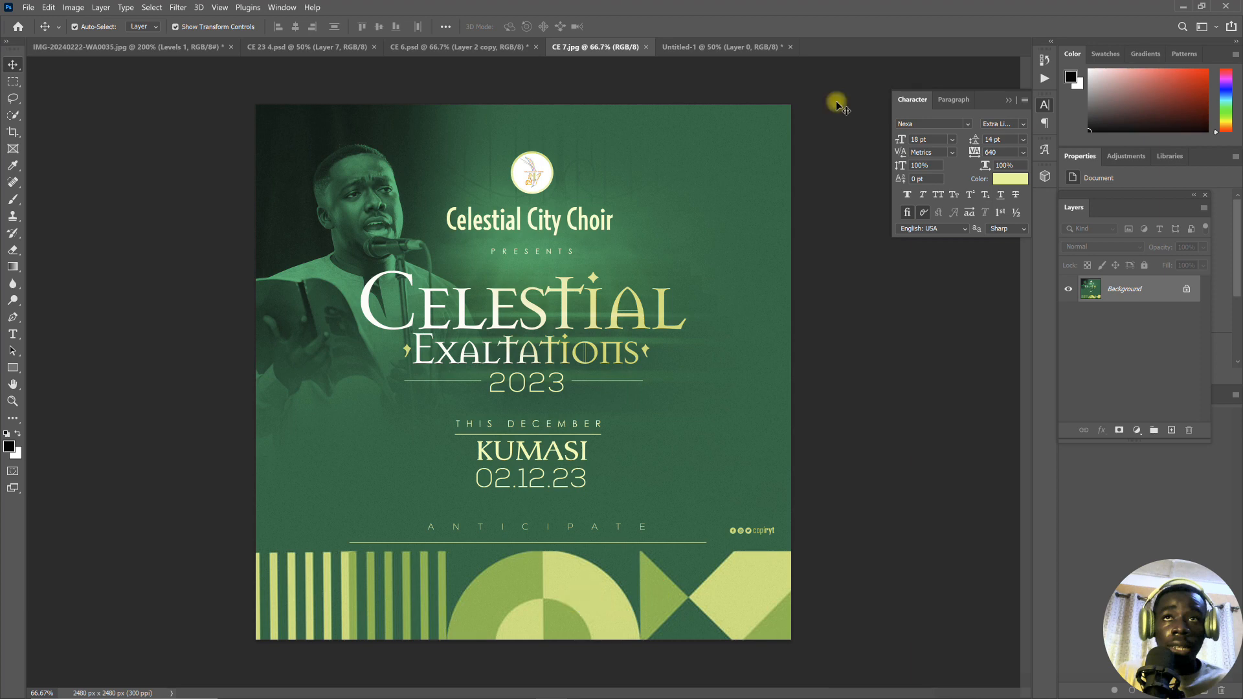
click(716, 46)
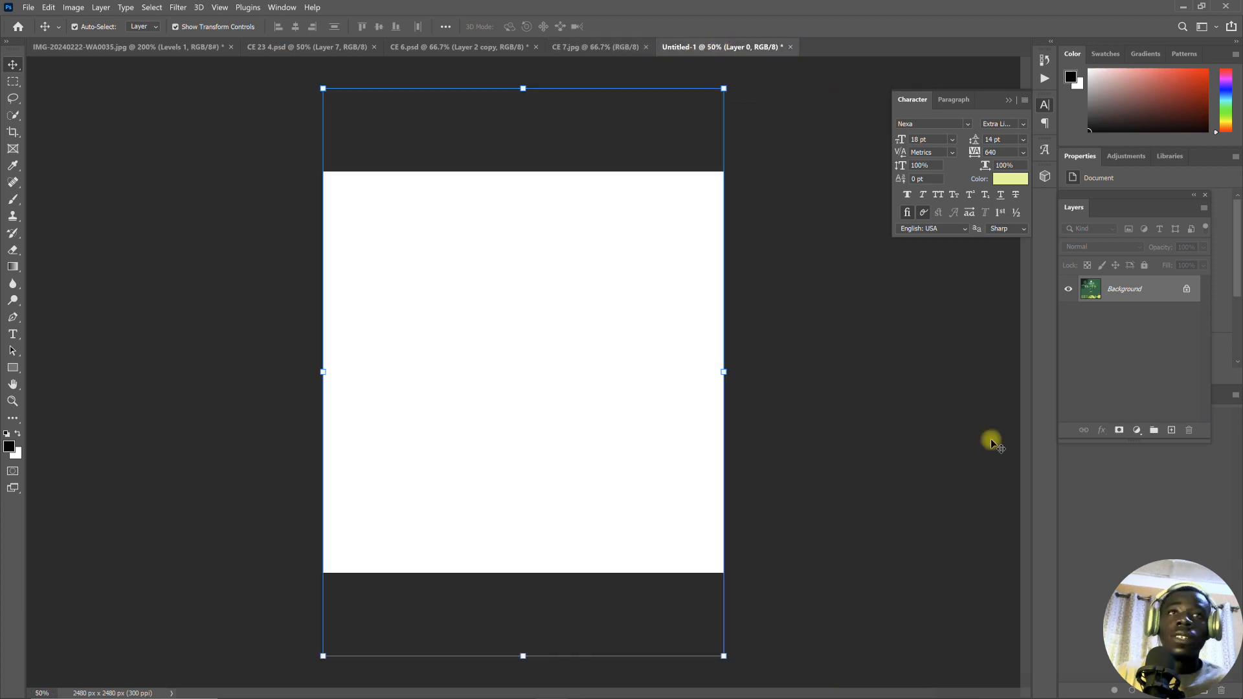
right_click(1150, 286)
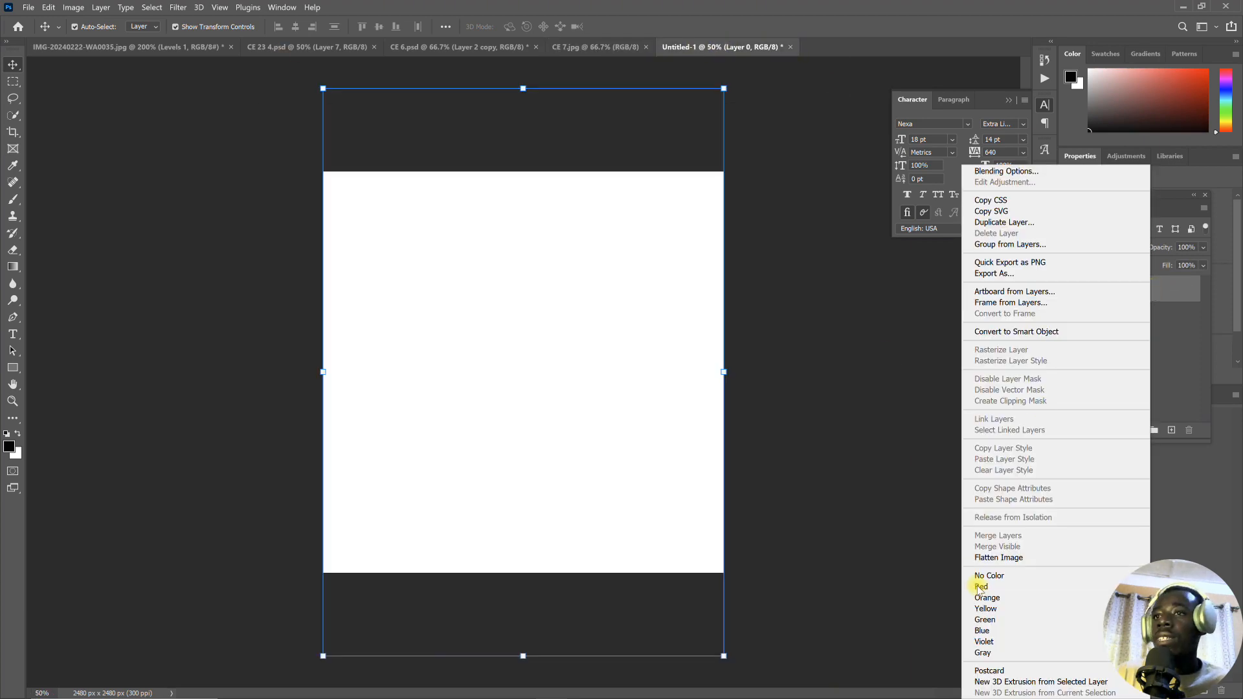
click(997, 557)
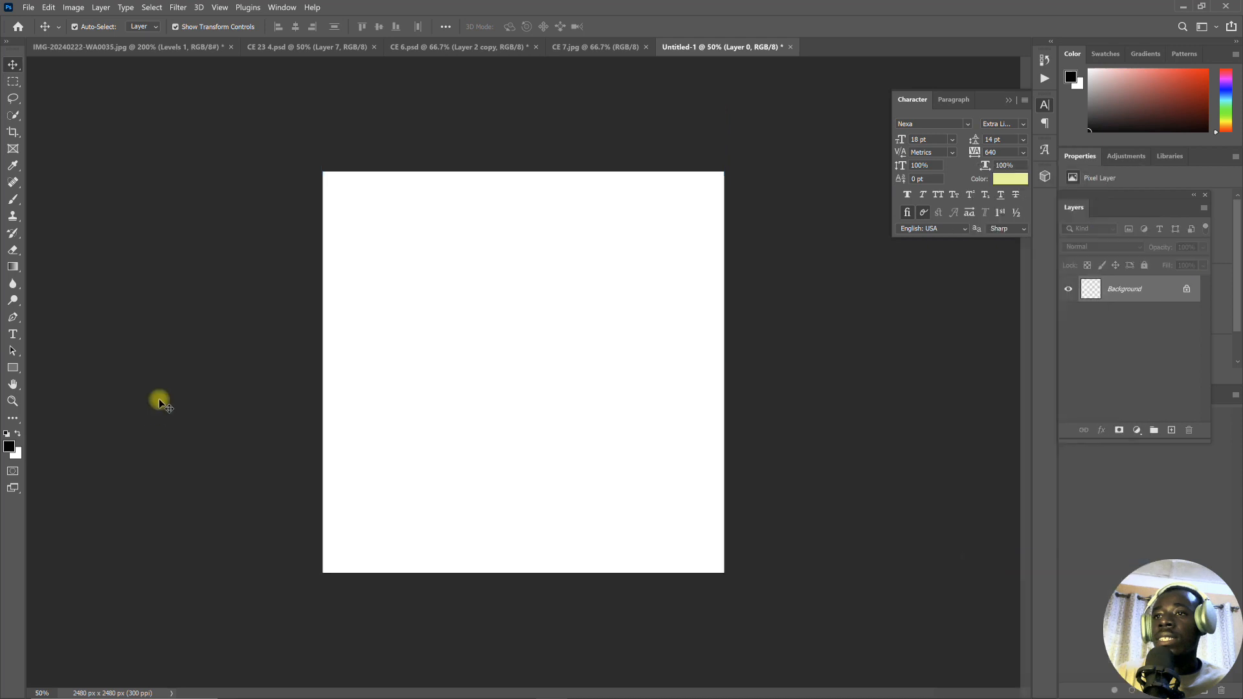
click(28, 7)
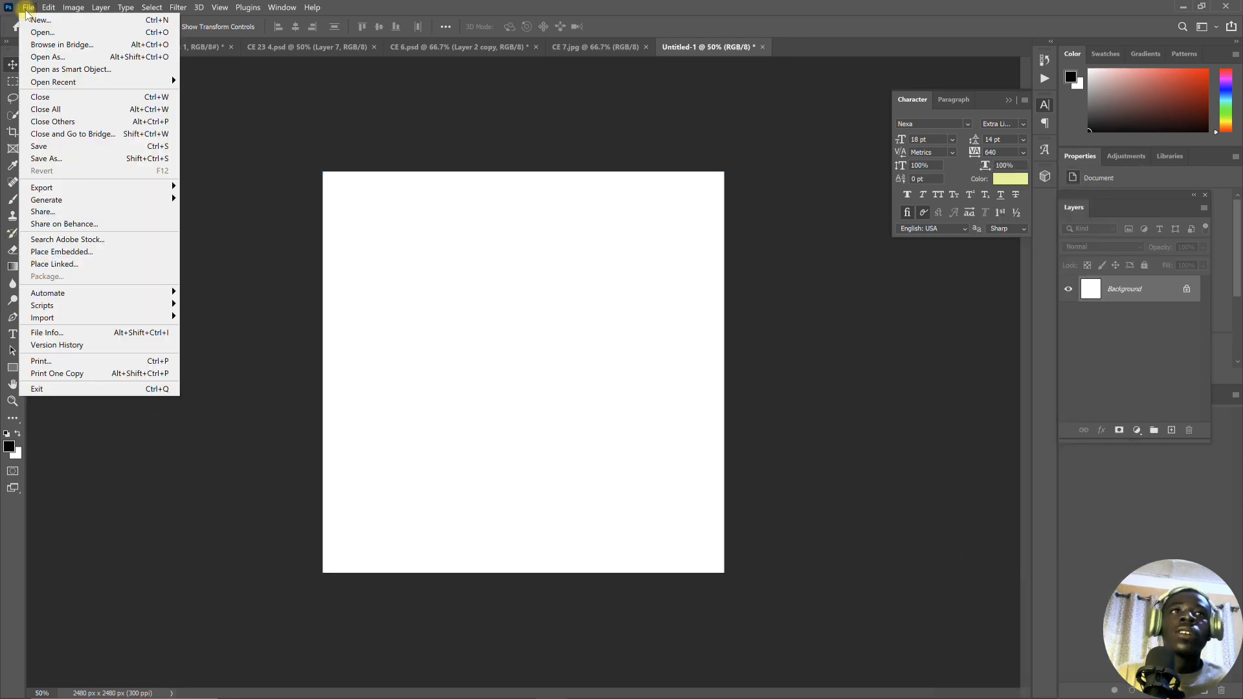
click(88, 264)
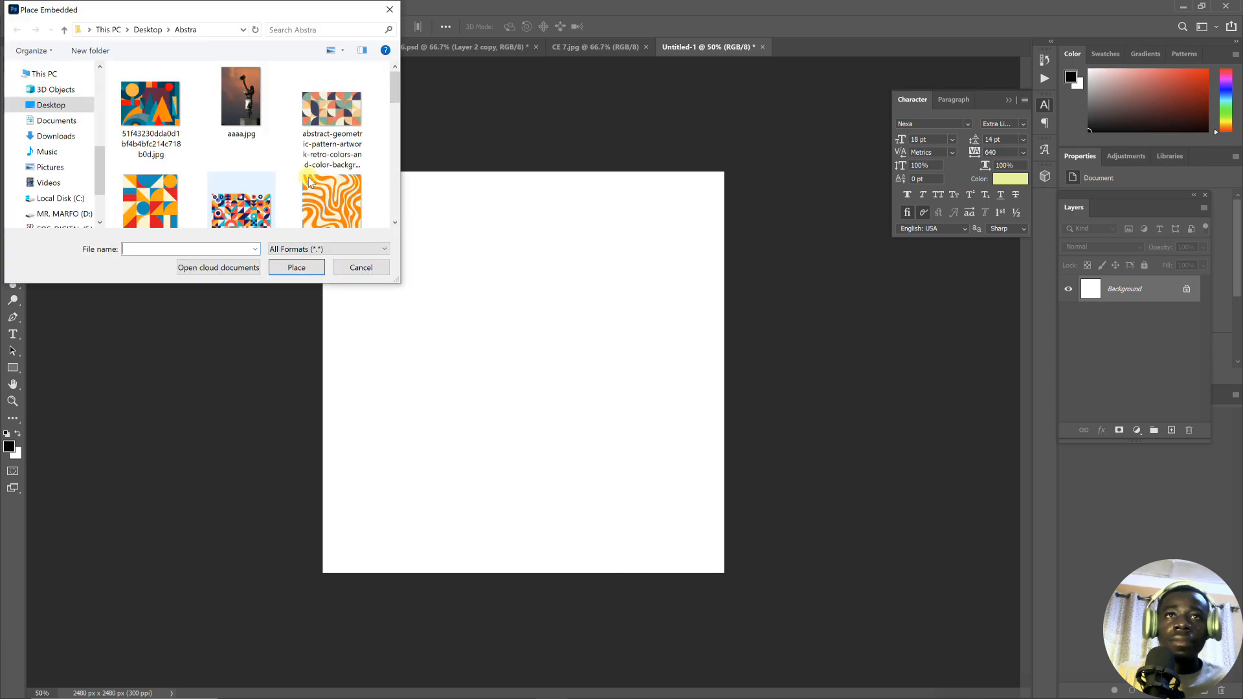
scroll(312, 164, down, 1)
scroll(312, 164, down, 4)
scroll(323, 117, up, 3)
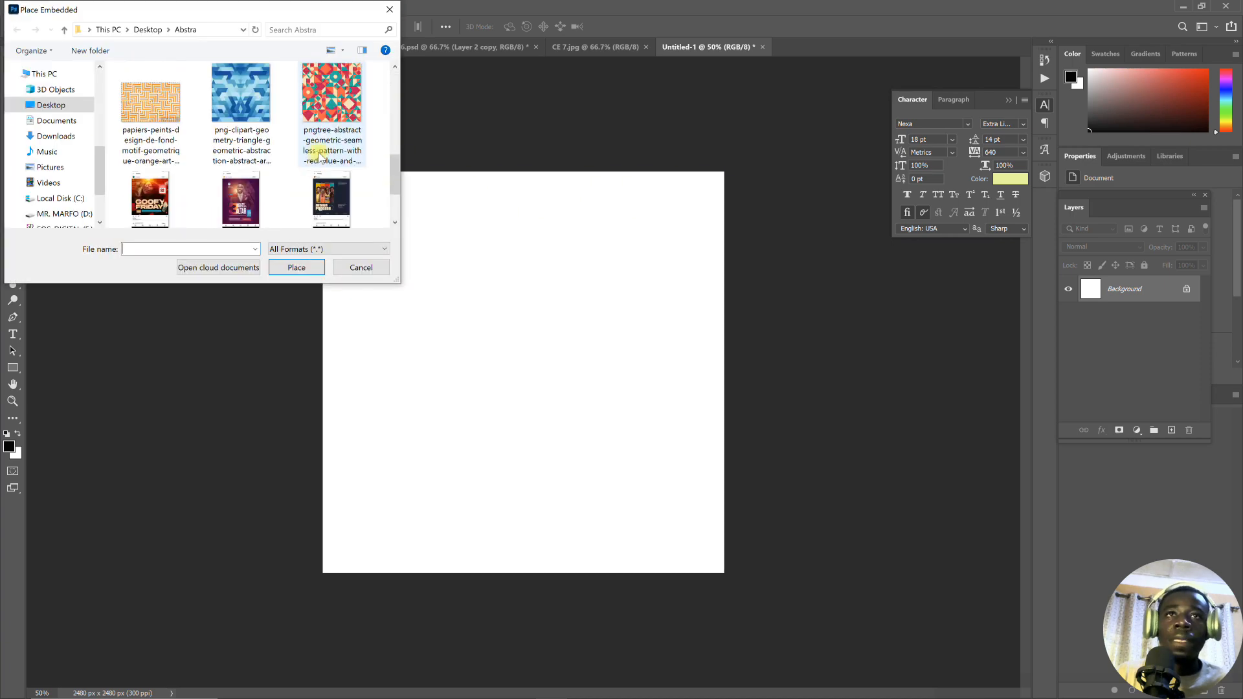
double_click(326, 92)
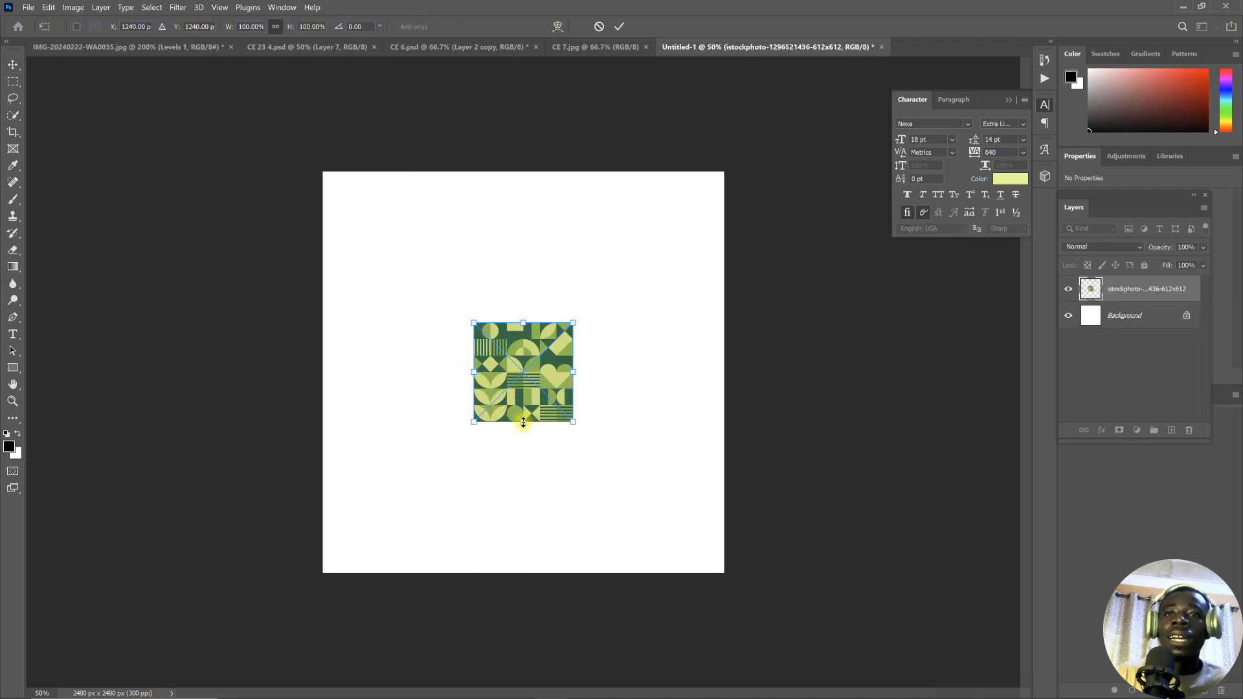
- Scale the placed pattern to about 433% so it spans the canvas width, and move it down to cover only the lower third
drag(518, 425, 523, 672)
drag(526, 323, 528, 244)
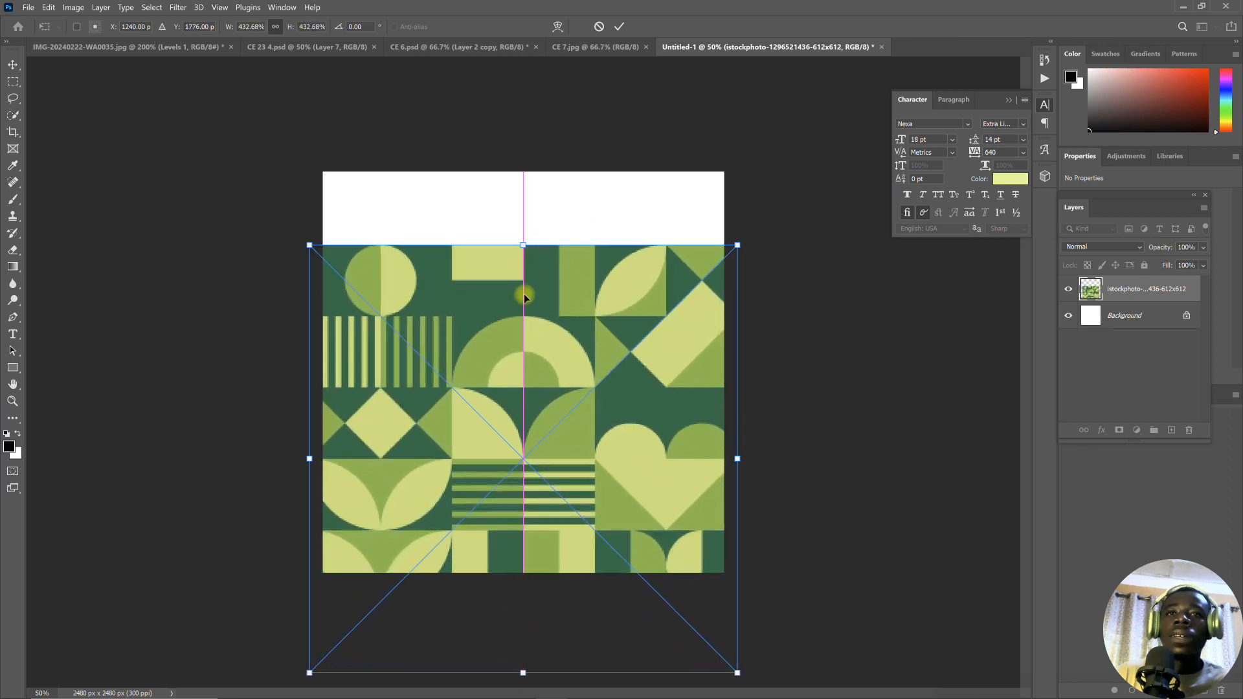
drag(522, 327, 531, 484)
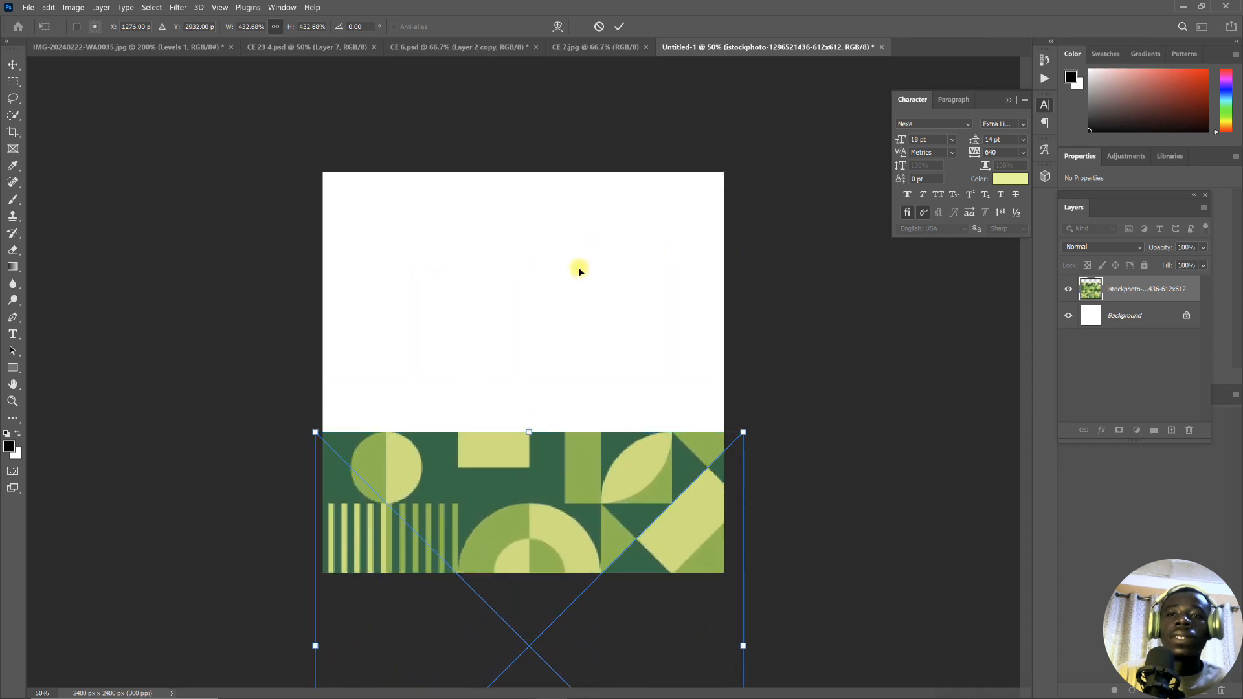
click(620, 27)
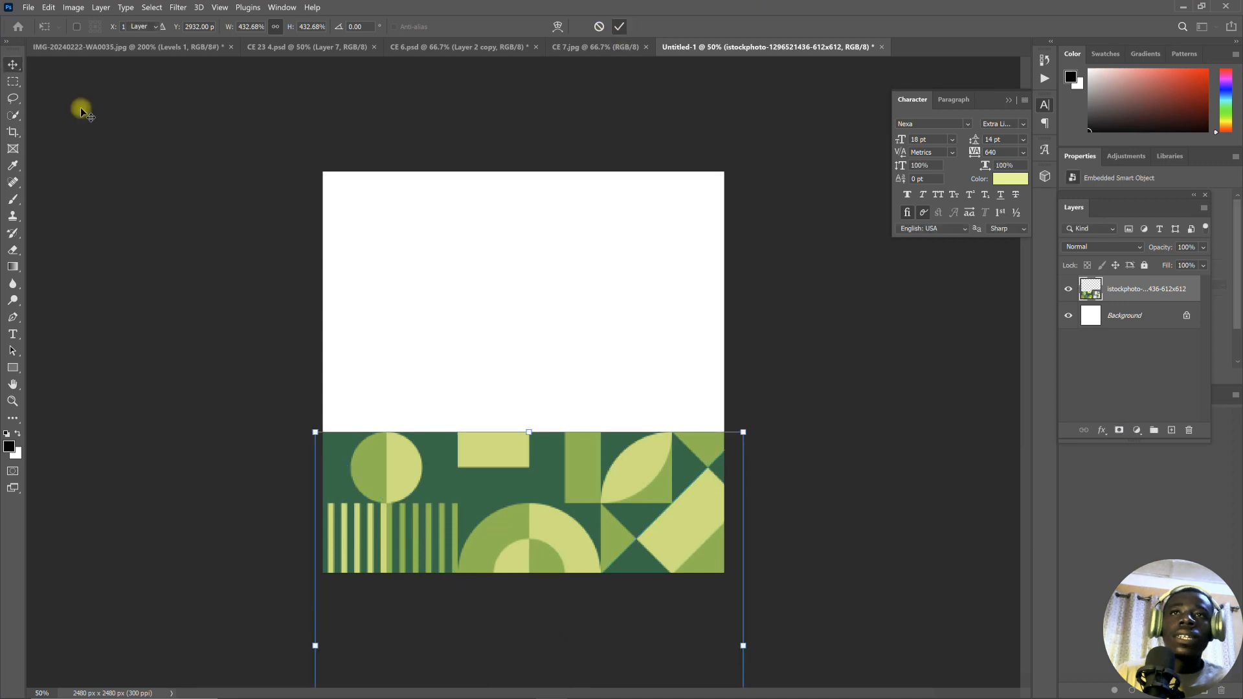
- Rasterize the placed pattern layer
click(13, 80)
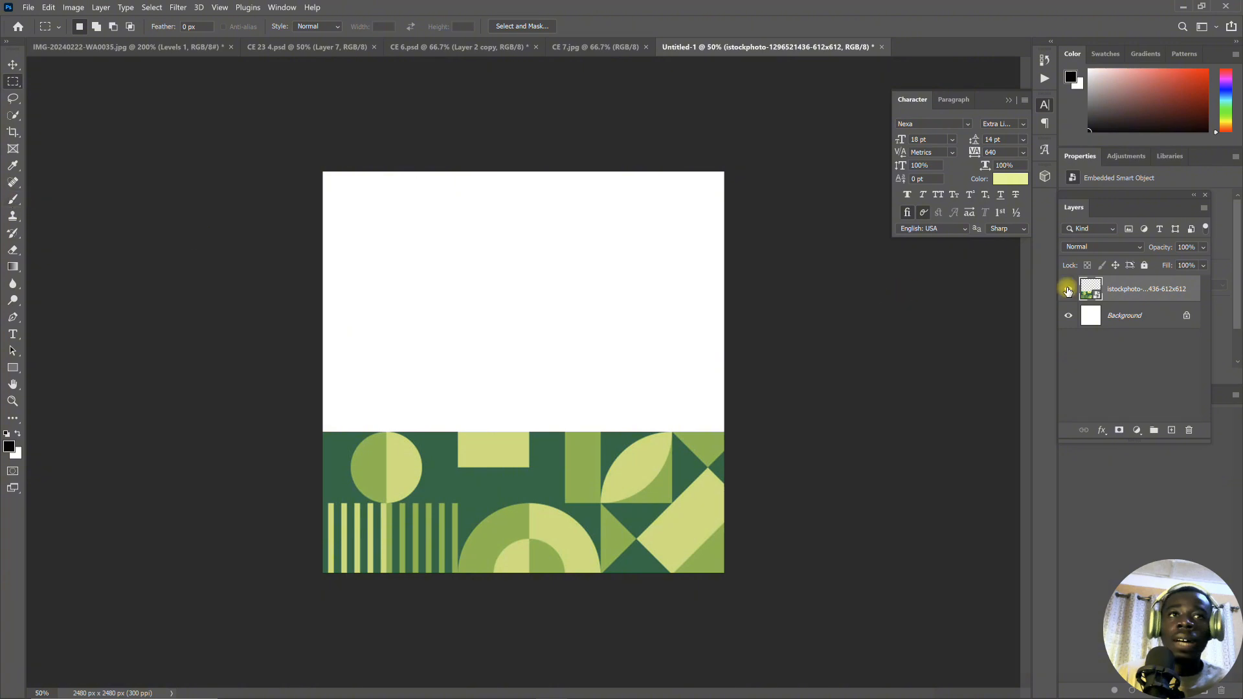
right_click(1129, 285)
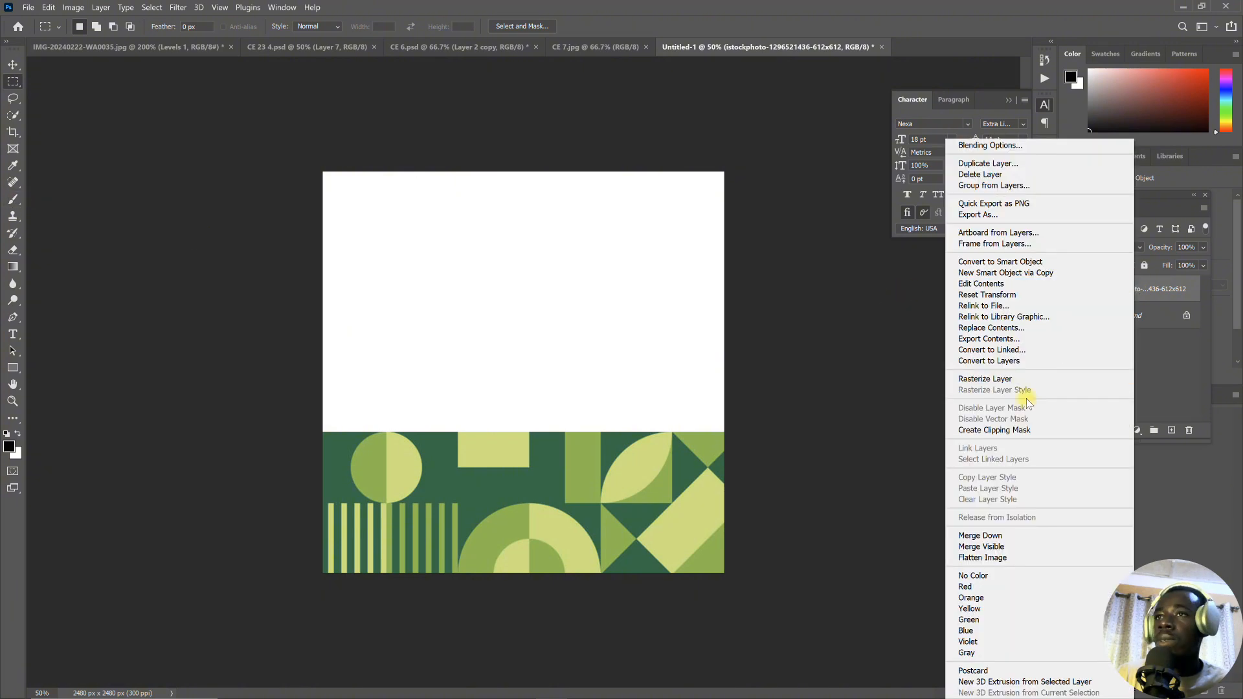
click(987, 379)
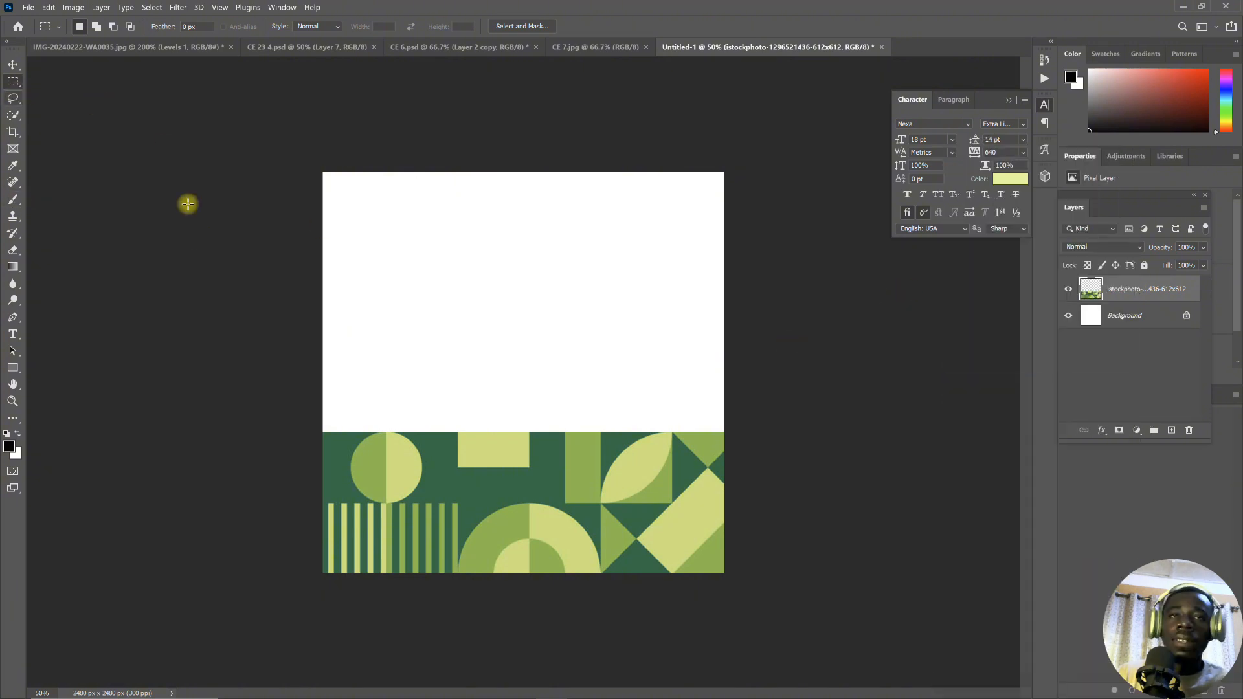
- Delete the pattern's upper row of shapes with a full-width rectangular selection, keeping the stripes and semicircle strip at the canvas bottom, and deselect
drag(285, 341, 787, 504)
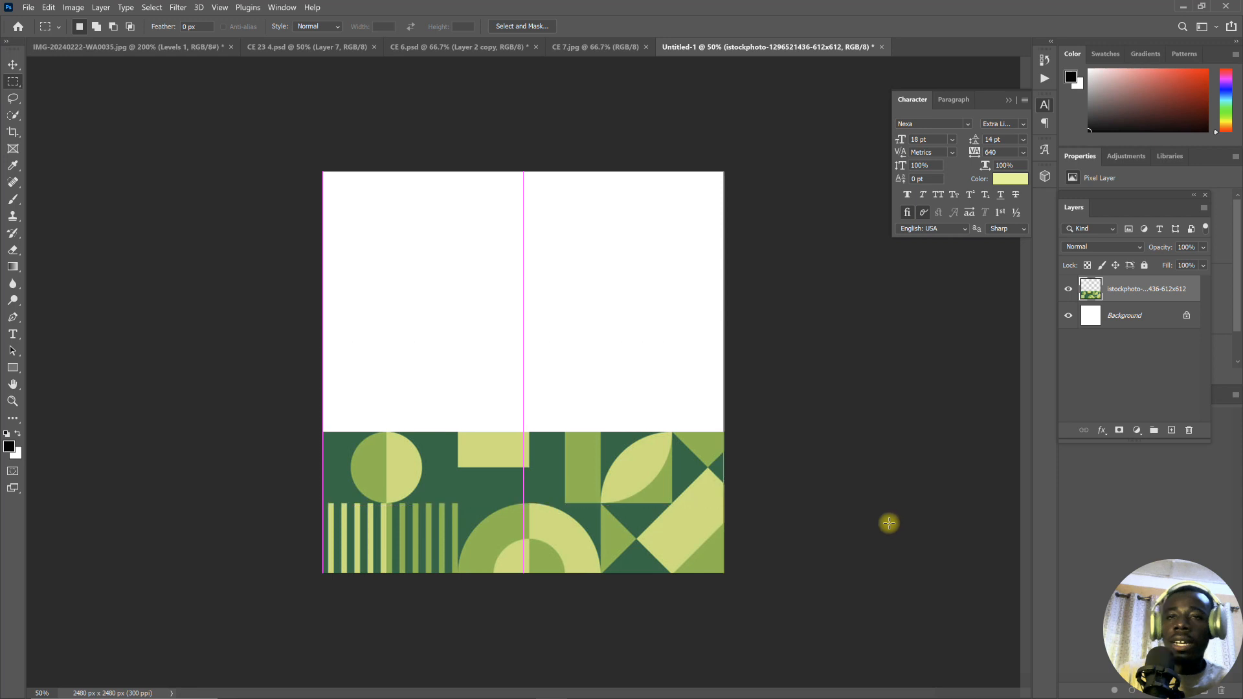
key(ctrl+semicolon)
key(Delete)
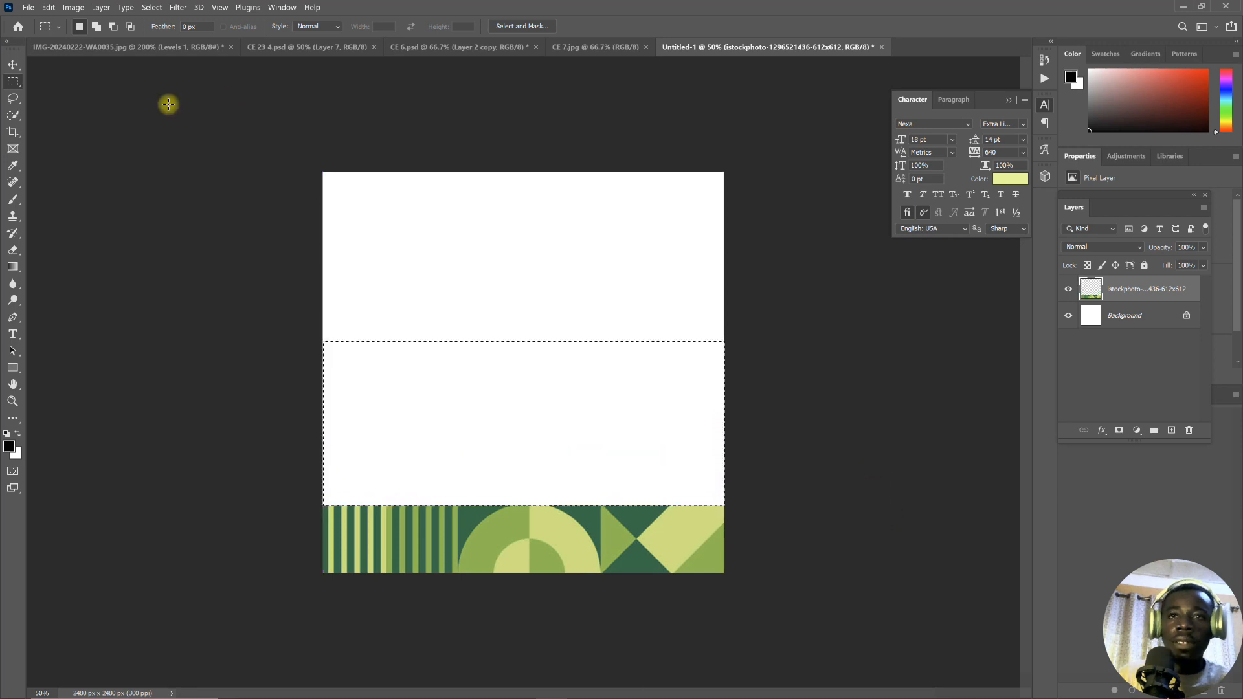
click(13, 65)
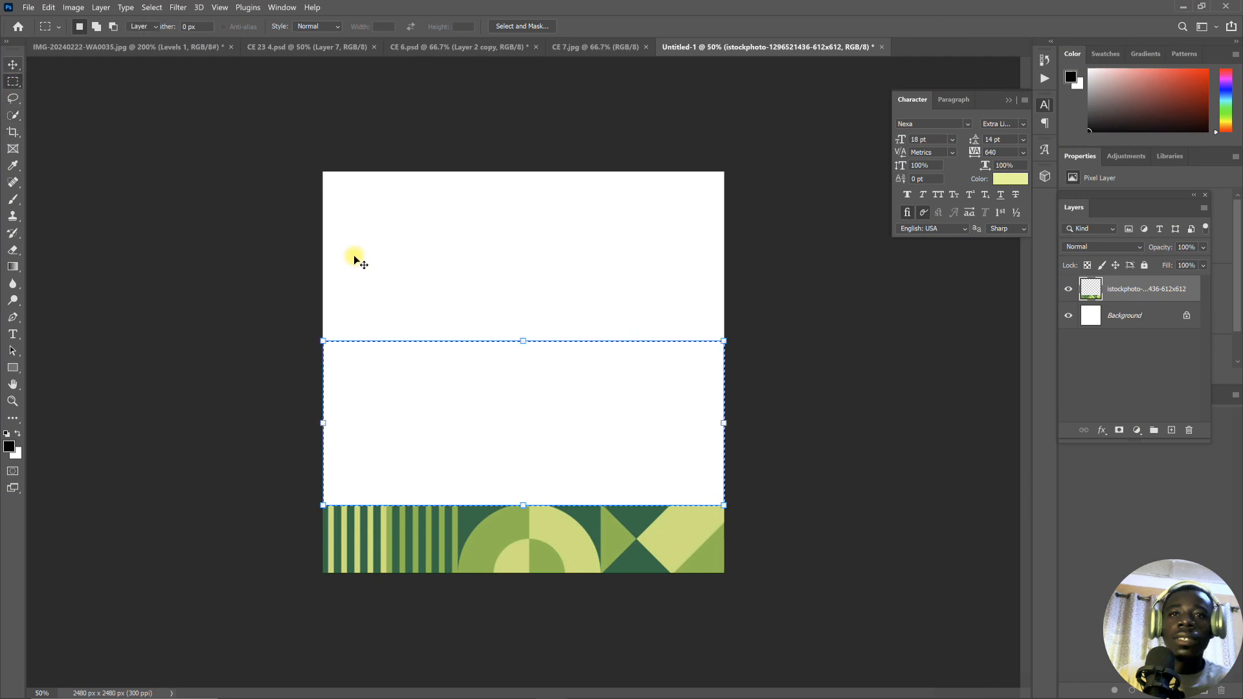
click(867, 475)
key(ctrl+d)
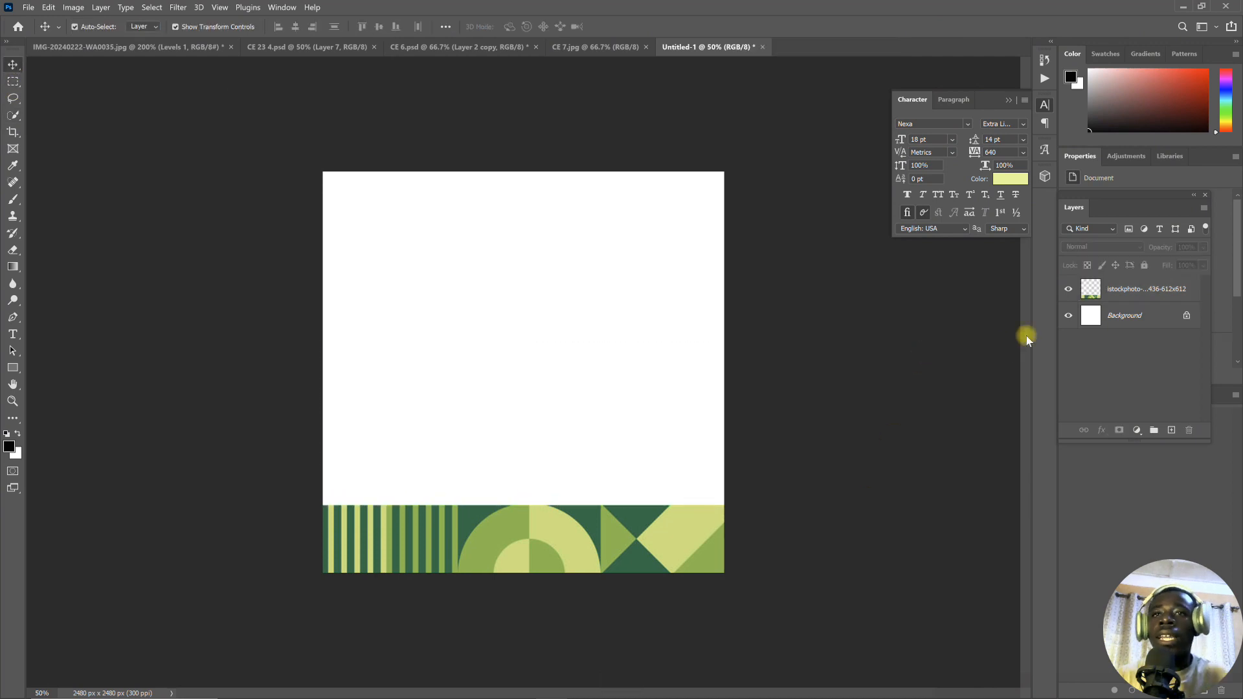
- Add a Solid Color fill layer directly above the Background, using the dark green 13683f sampled from the pattern strip
click(1119, 317)
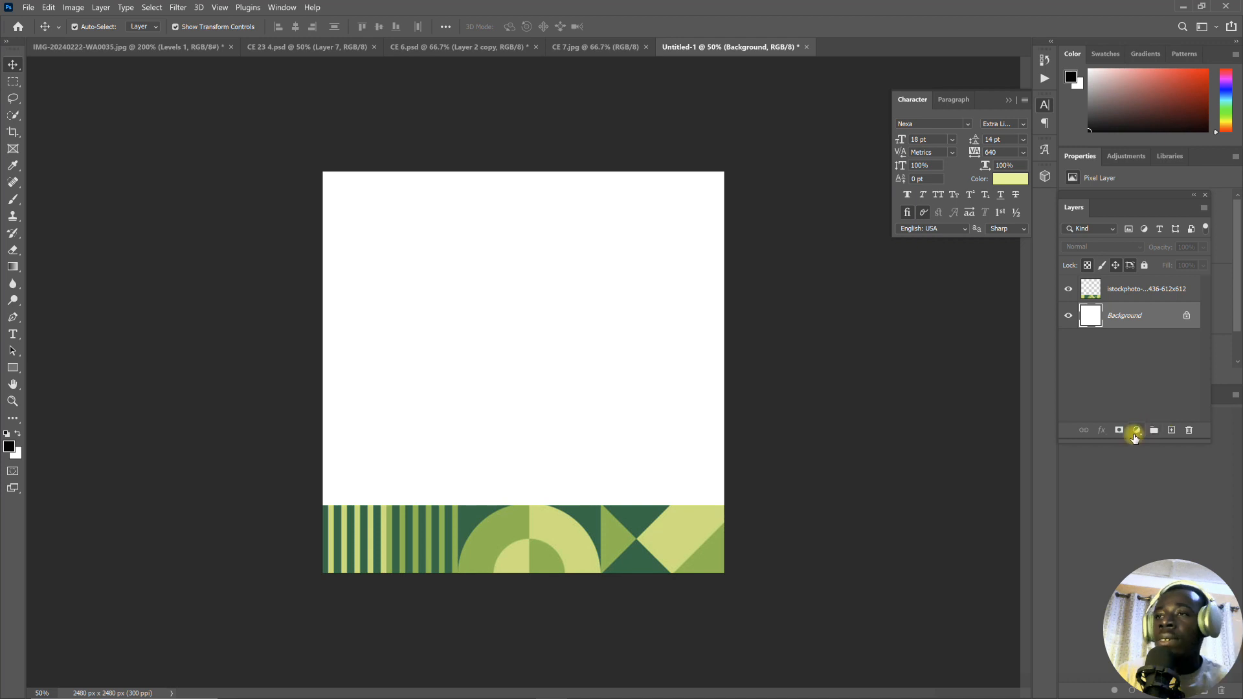
click(1137, 430)
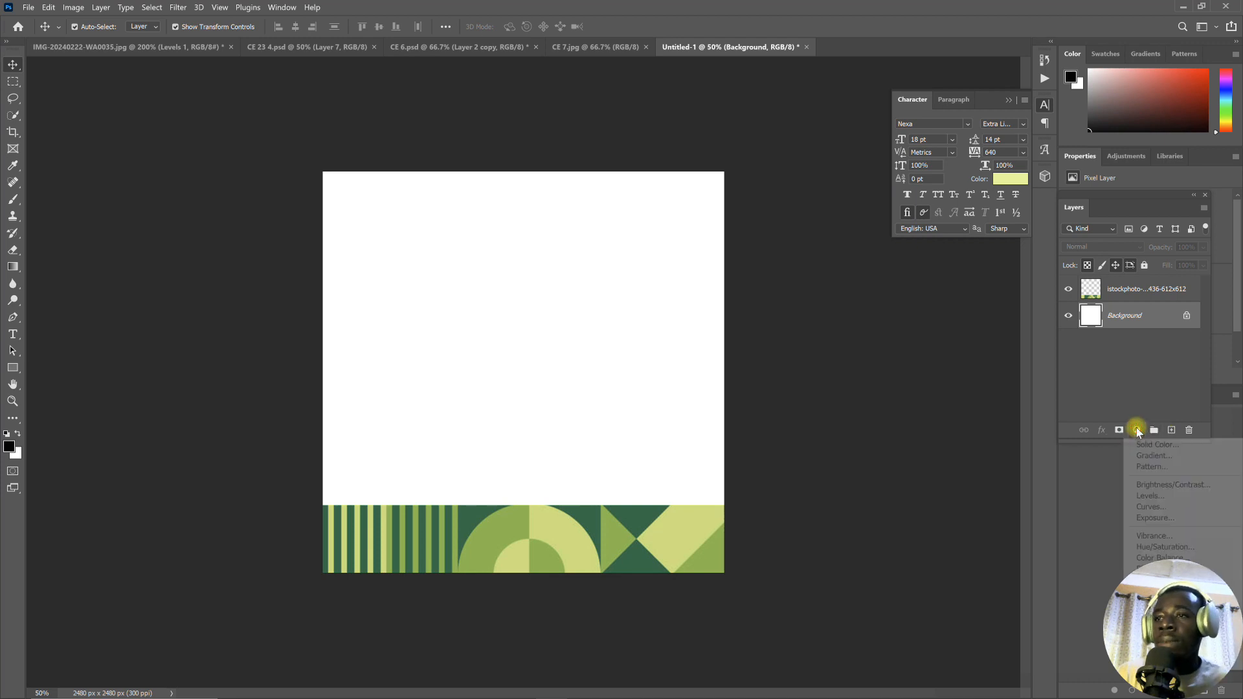
click(1149, 445)
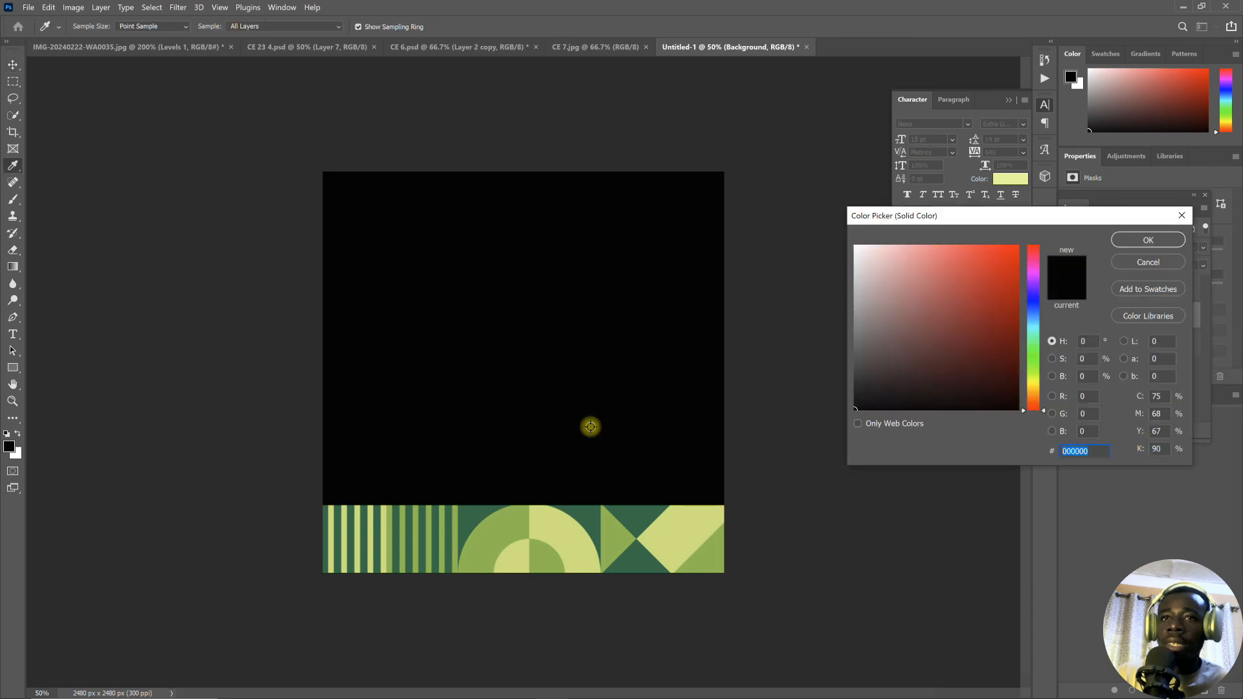
click(587, 517)
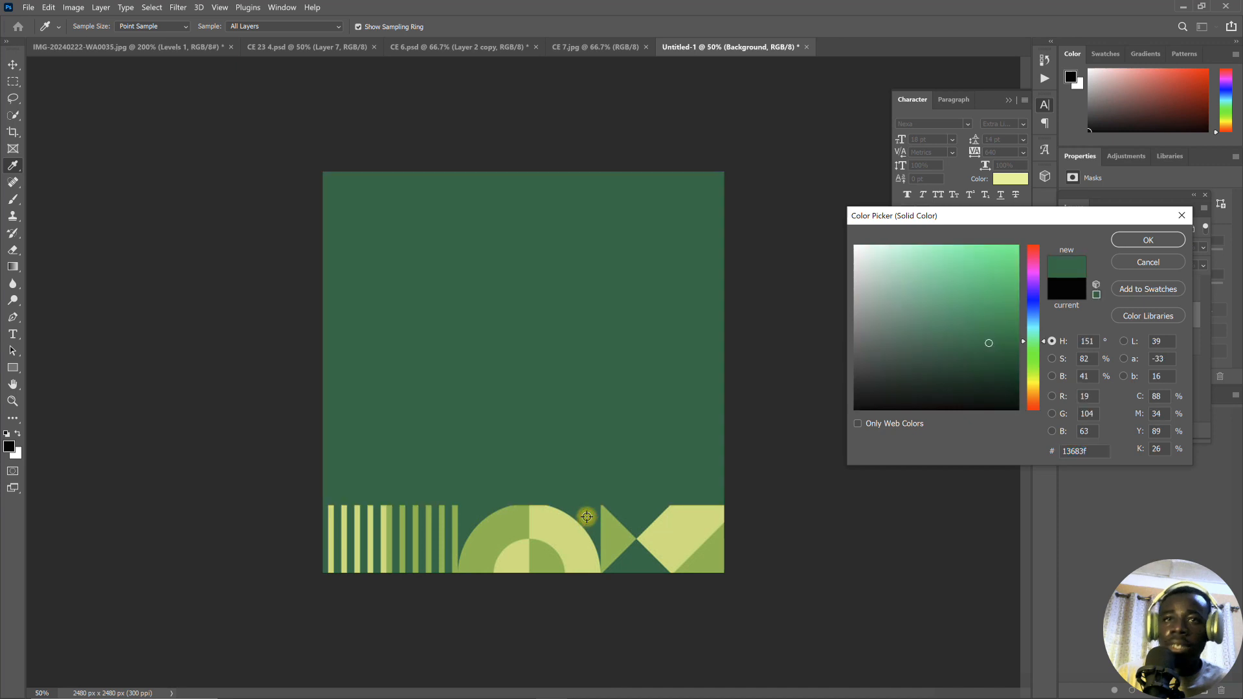
click(1139, 239)
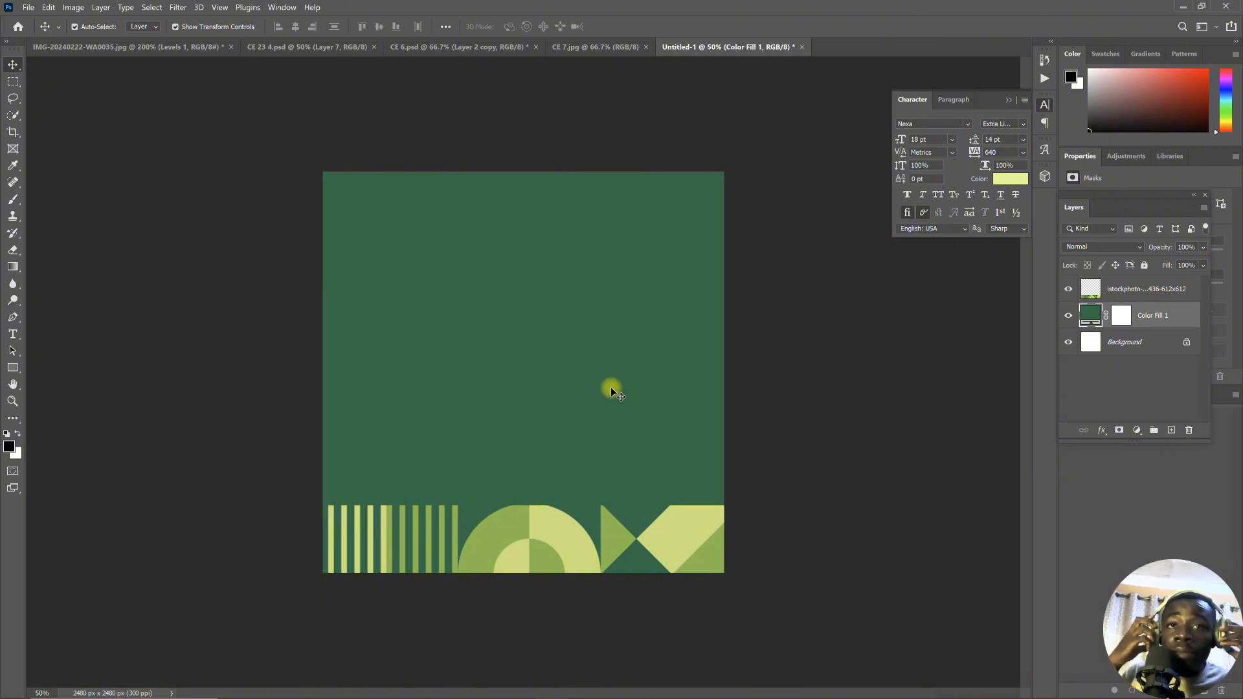
- Compare the new green composition with the CE 7.jpg reference poster
click(584, 48)
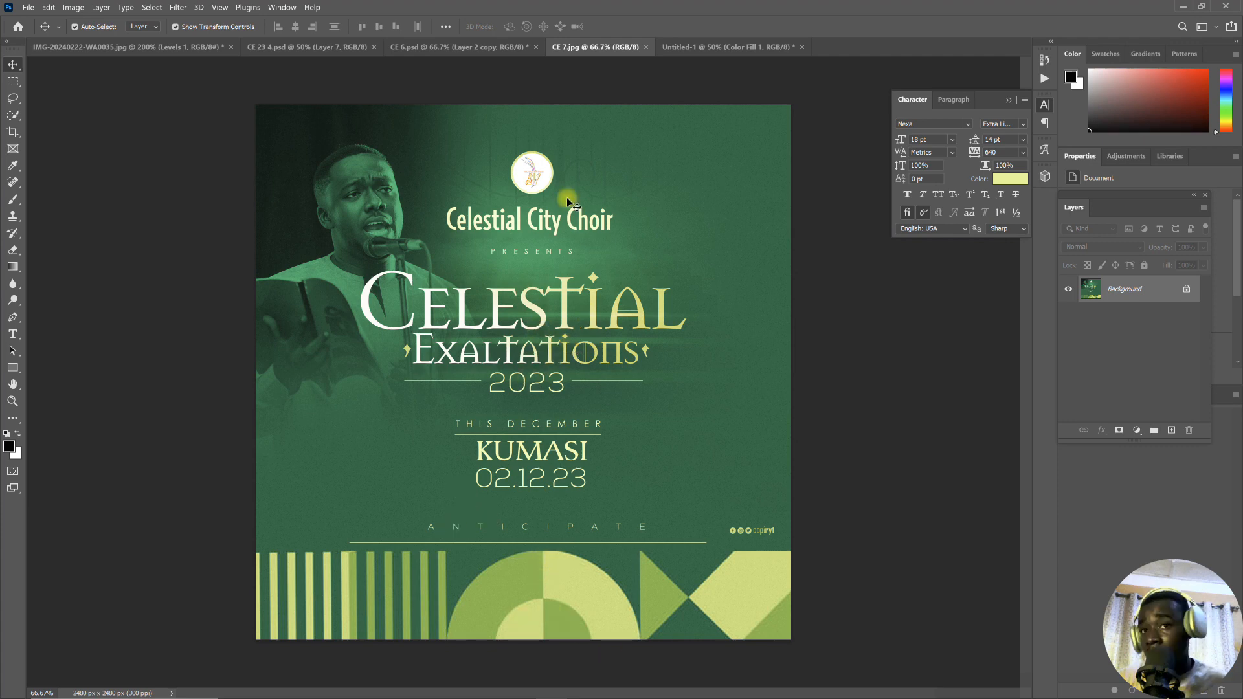
click(714, 45)
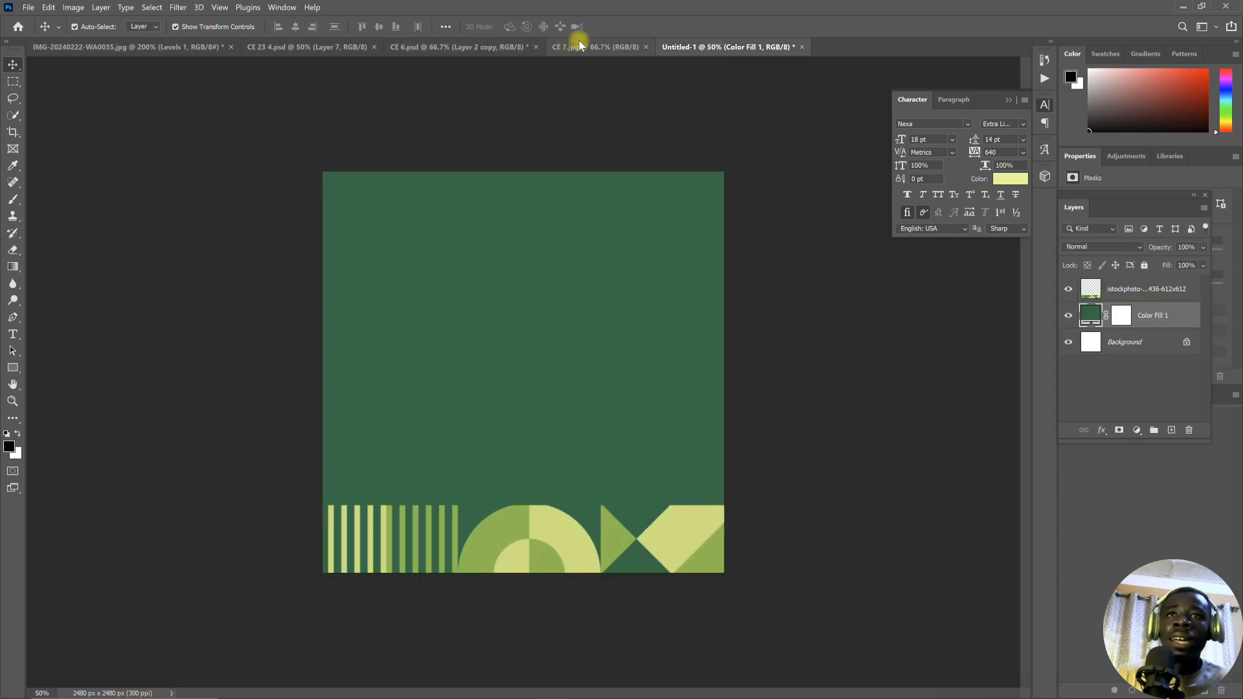
click(579, 44)
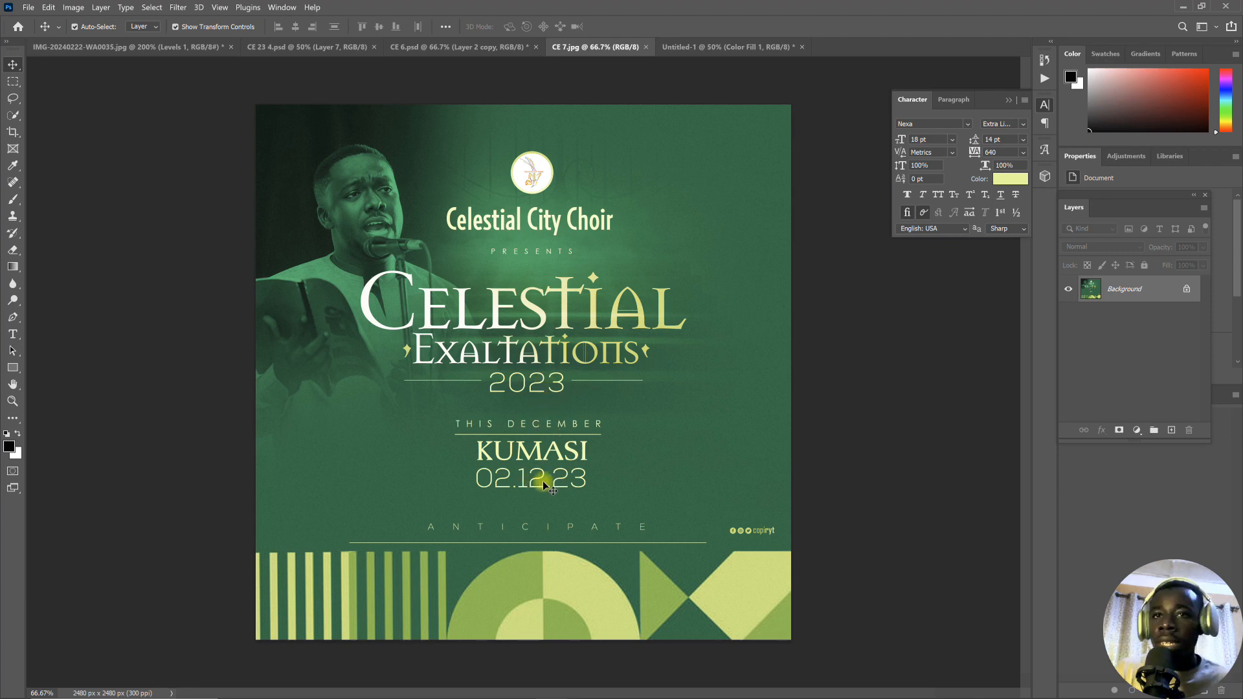
- In the Untitled-1 document, start a text layer on the upper half of the green canvas and reset its character formatting
click(716, 46)
click(12, 335)
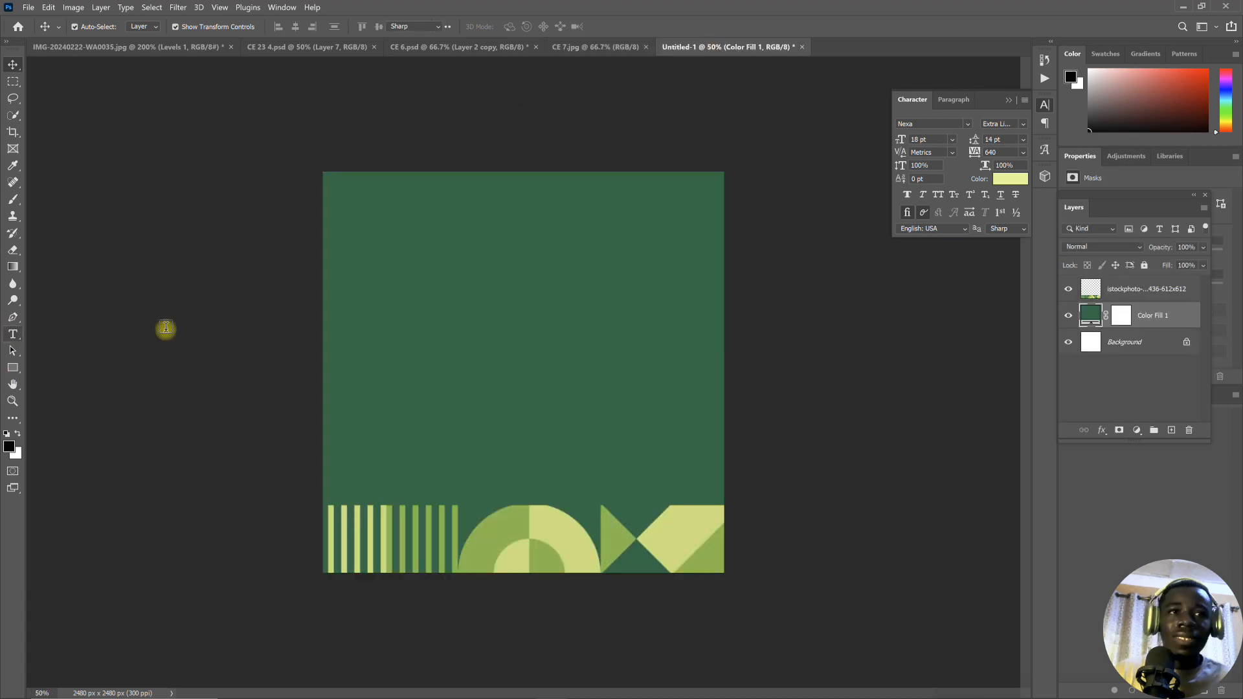
click(456, 290)
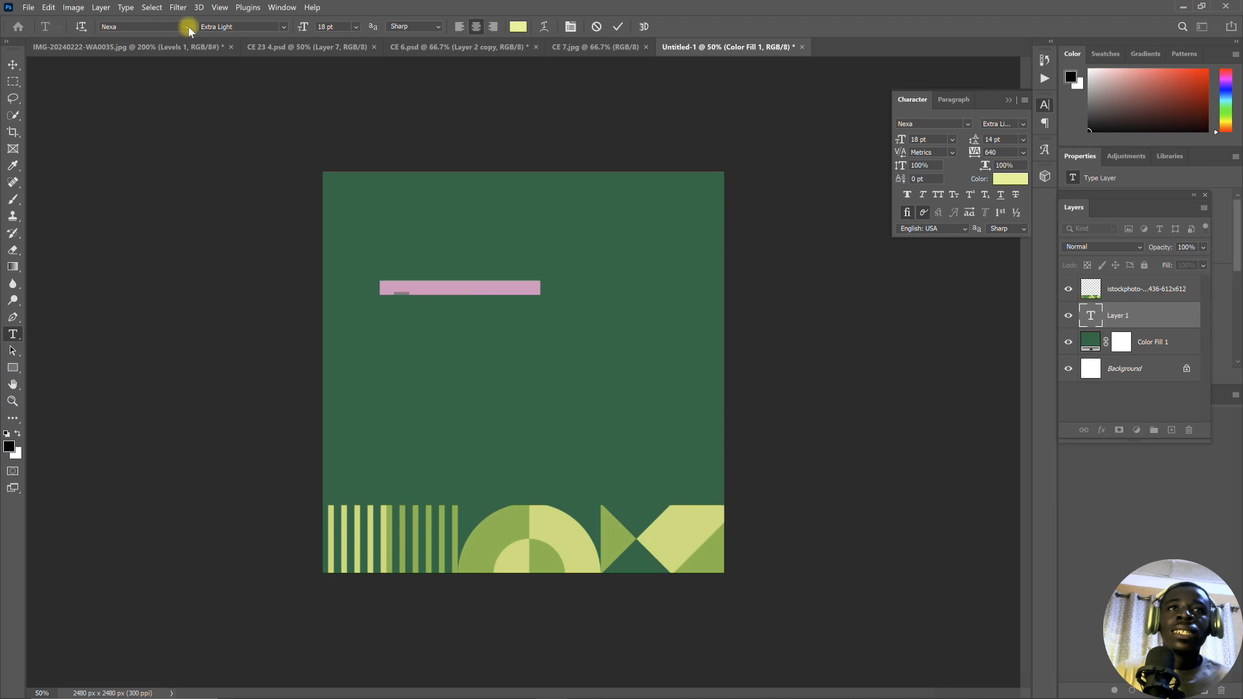
click(187, 26)
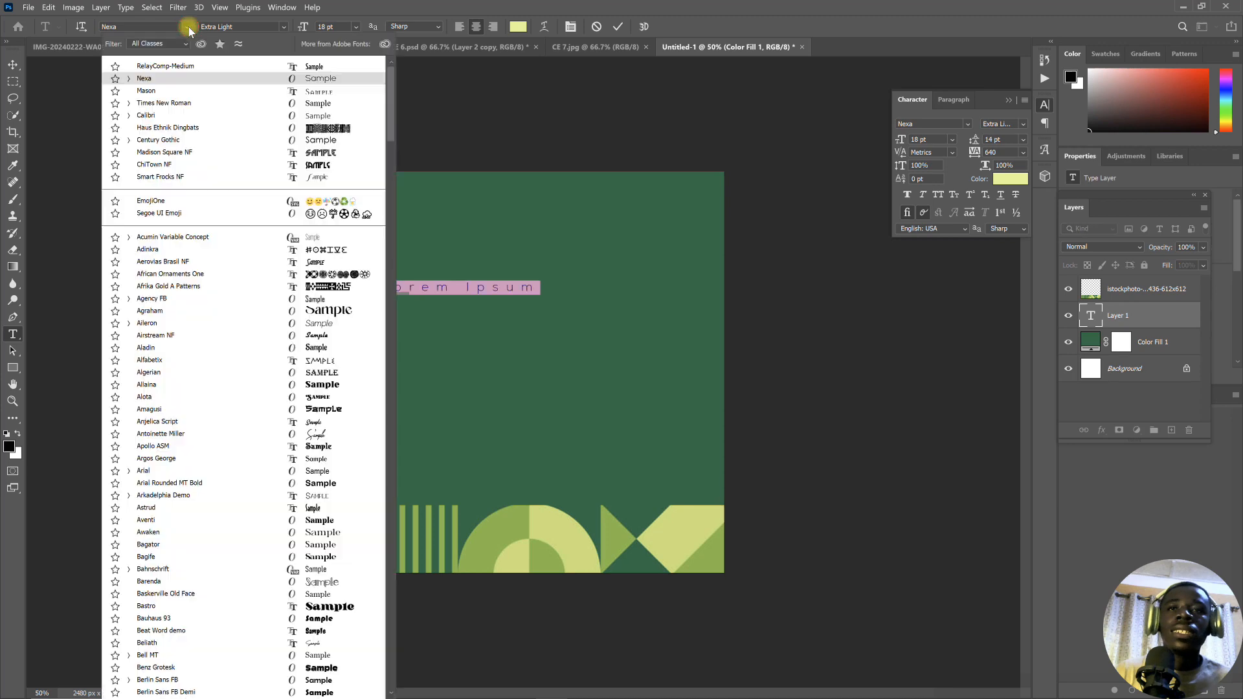
click(314, 93)
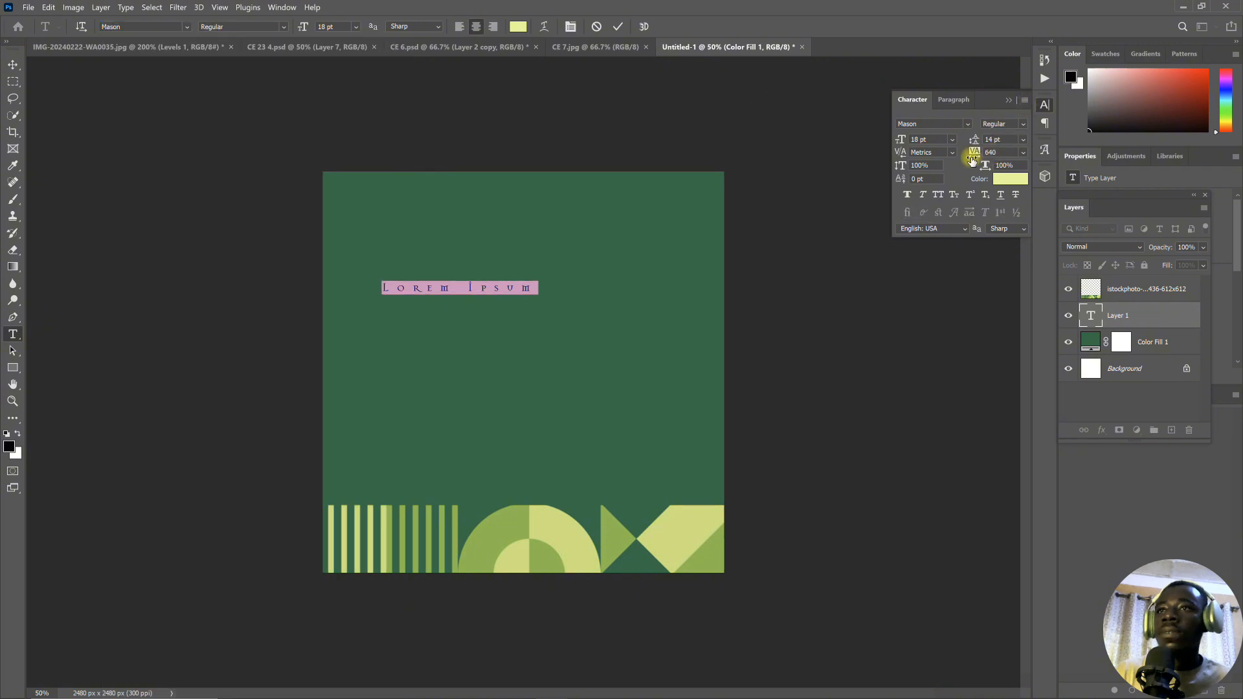
click(1024, 100)
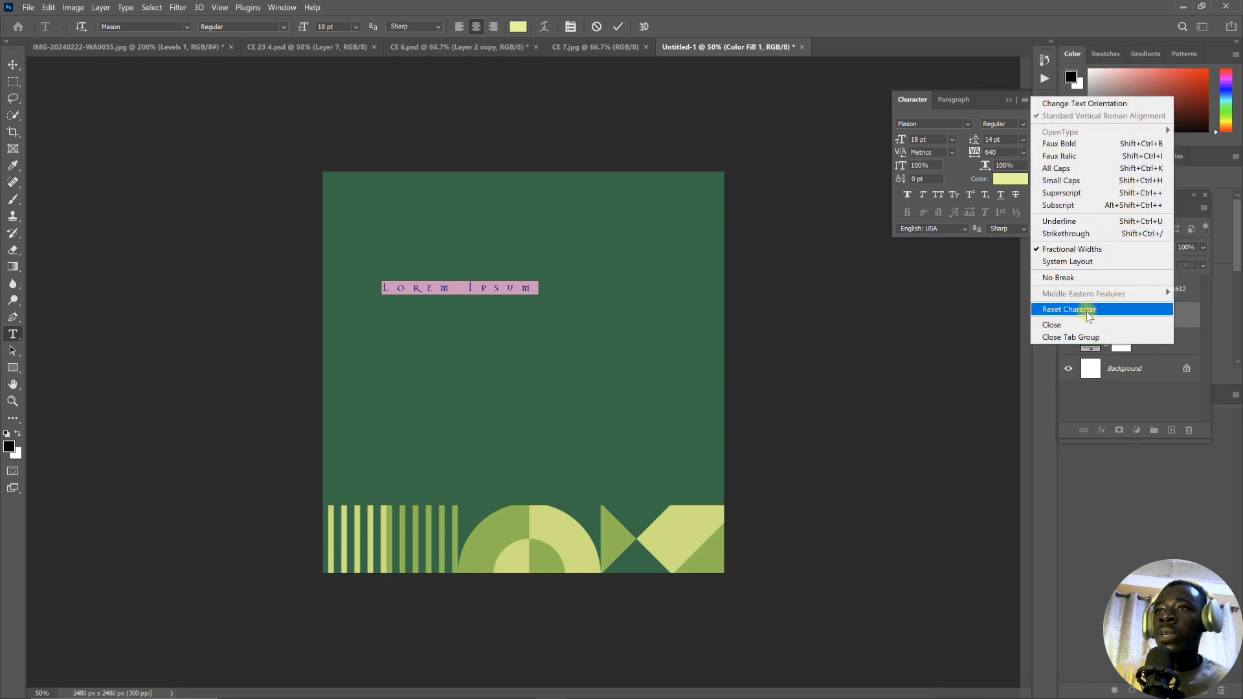
click(1086, 310)
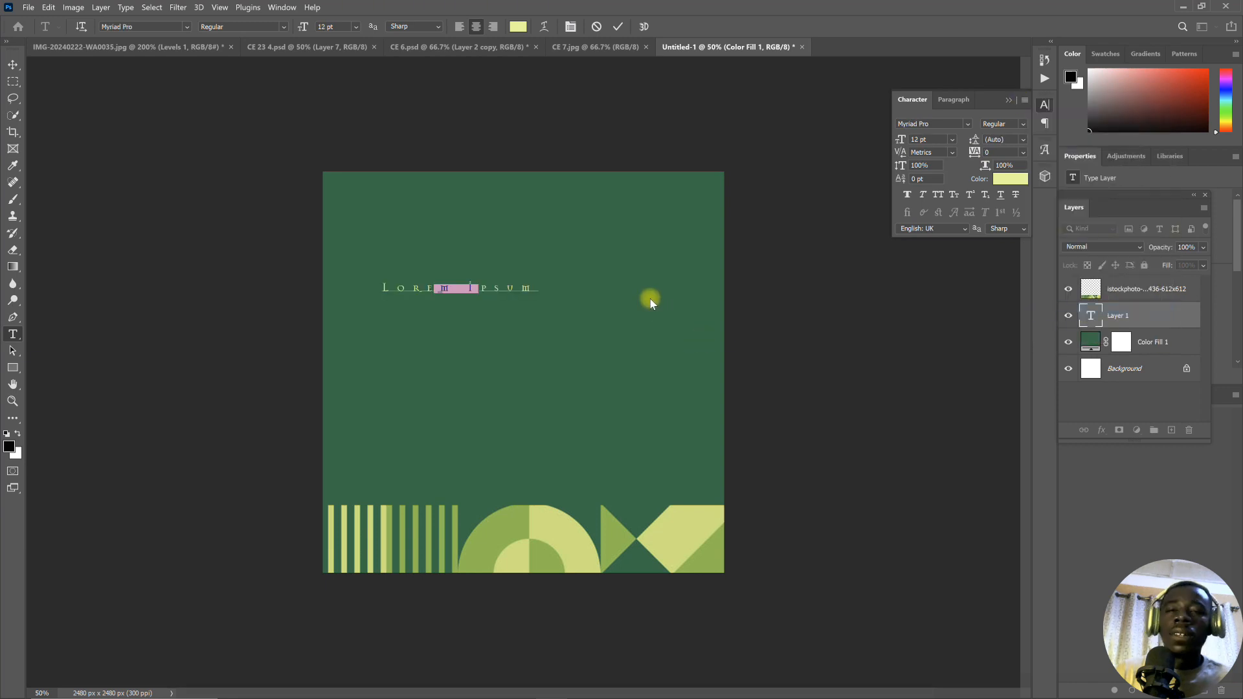
- Format the placeholder text in the Mason Regular font, coloured white (ffffff), at 95 pt
click(187, 28)
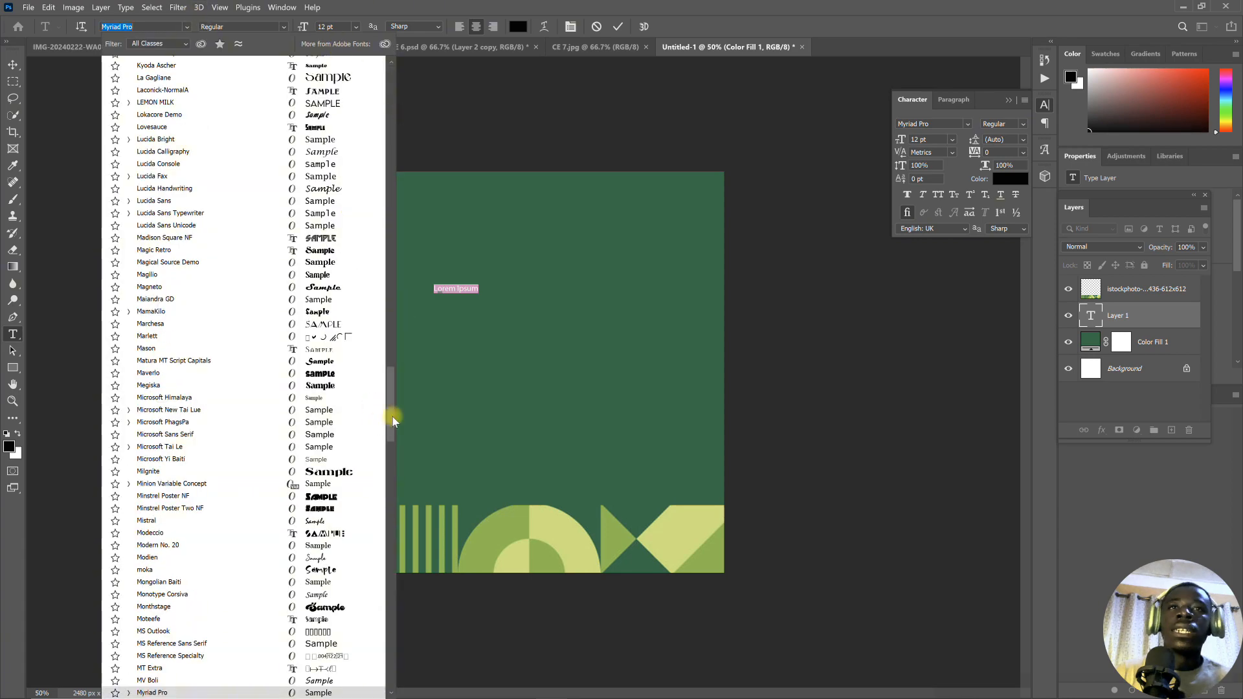
drag(392, 417, 397, 91)
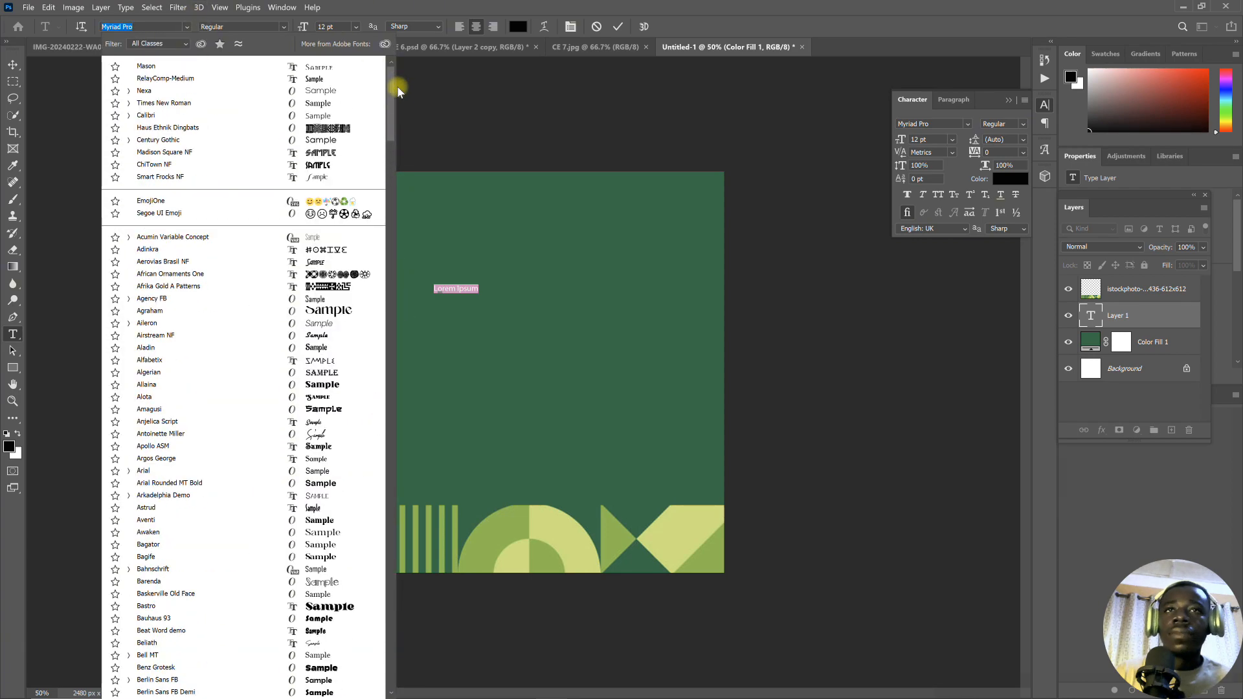
click(297, 67)
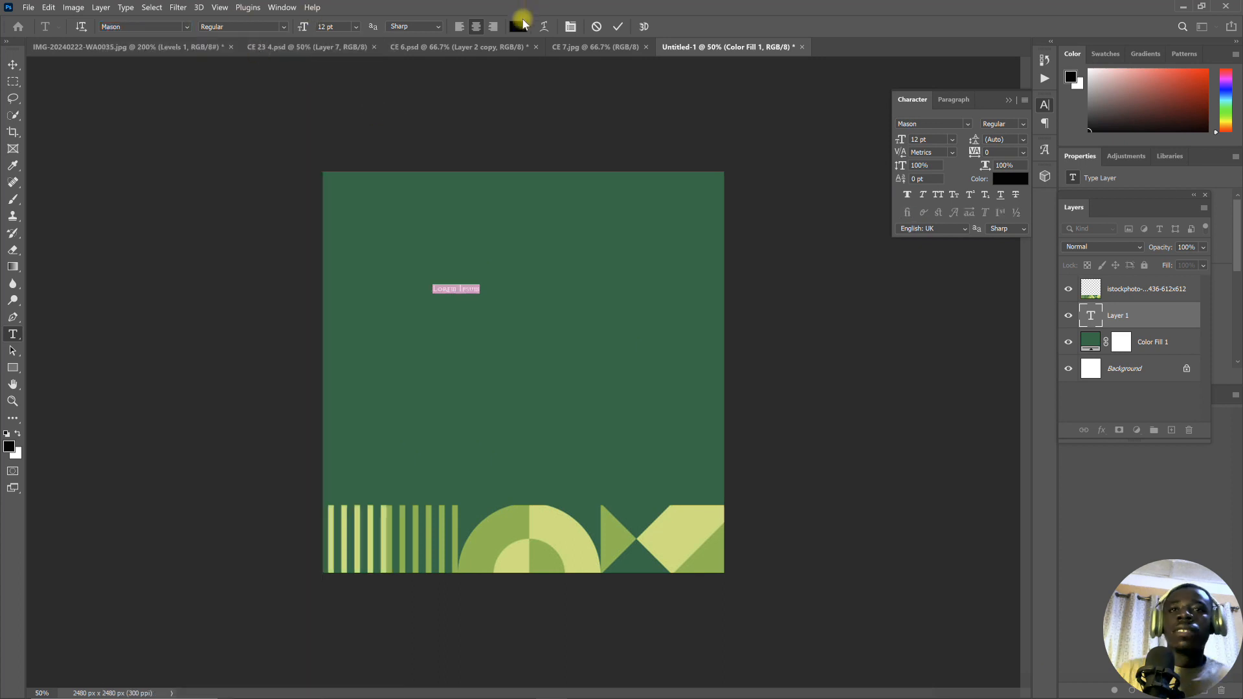
click(518, 27)
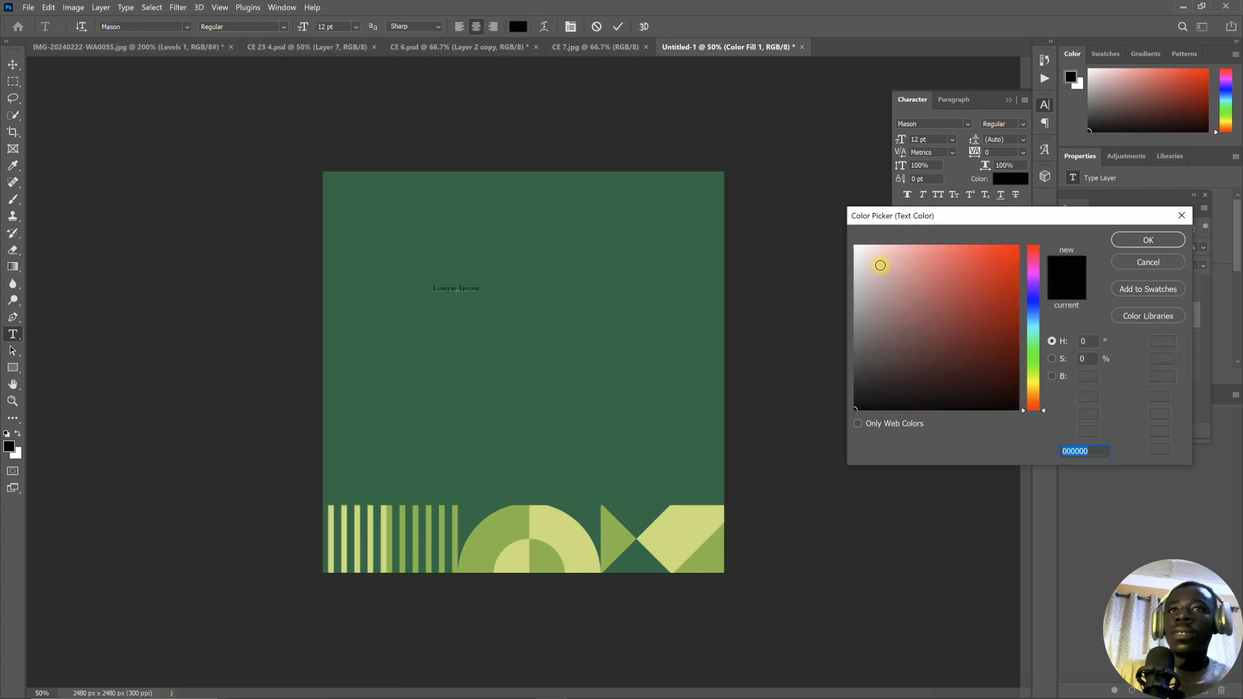
click(880, 266)
drag(831, 234, 829, 231)
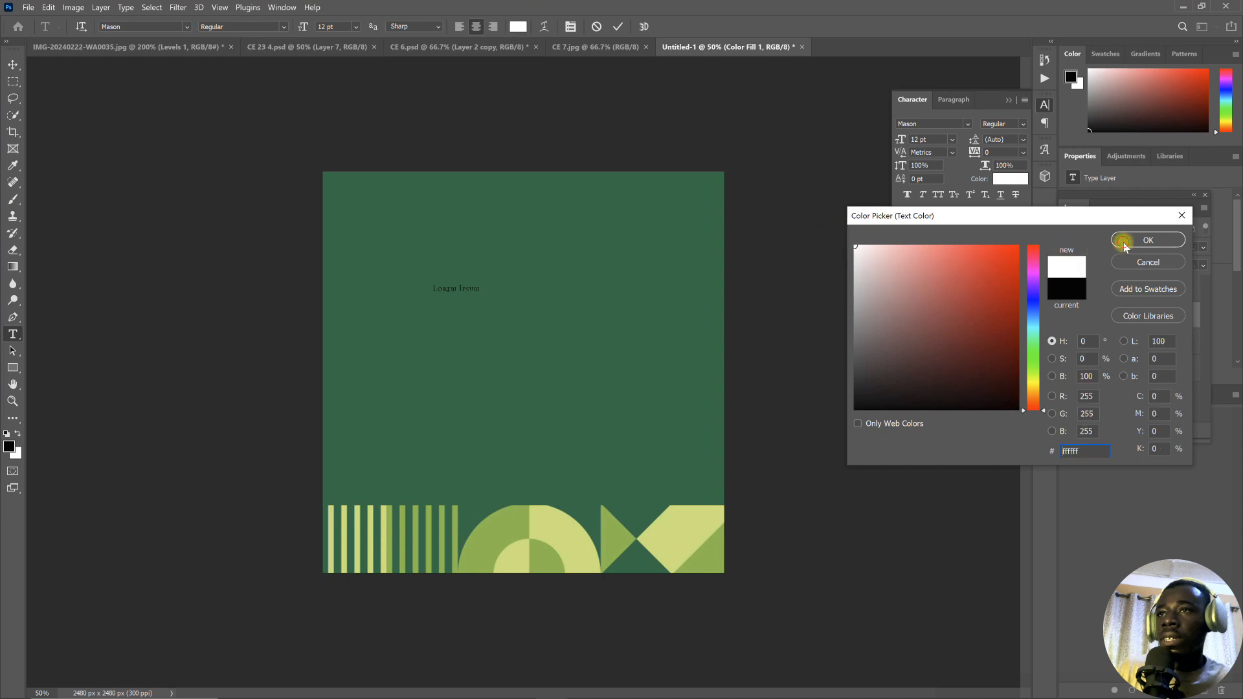
click(1147, 241)
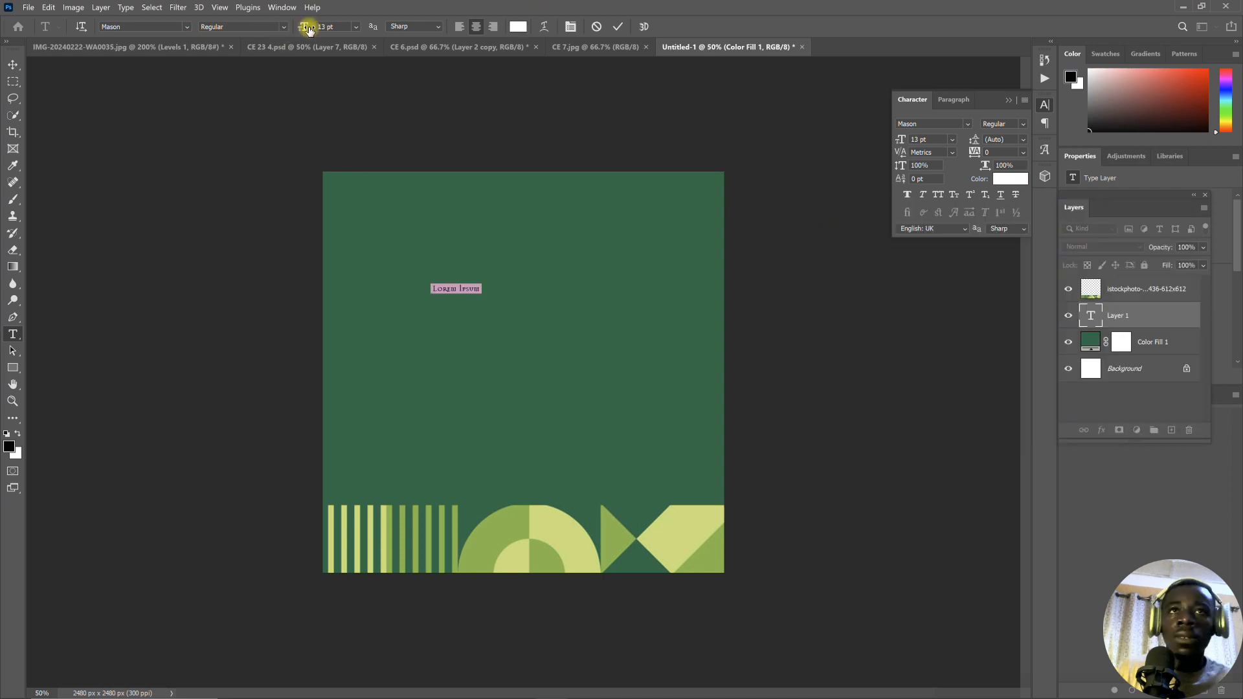
drag(308, 30, 356, 33)
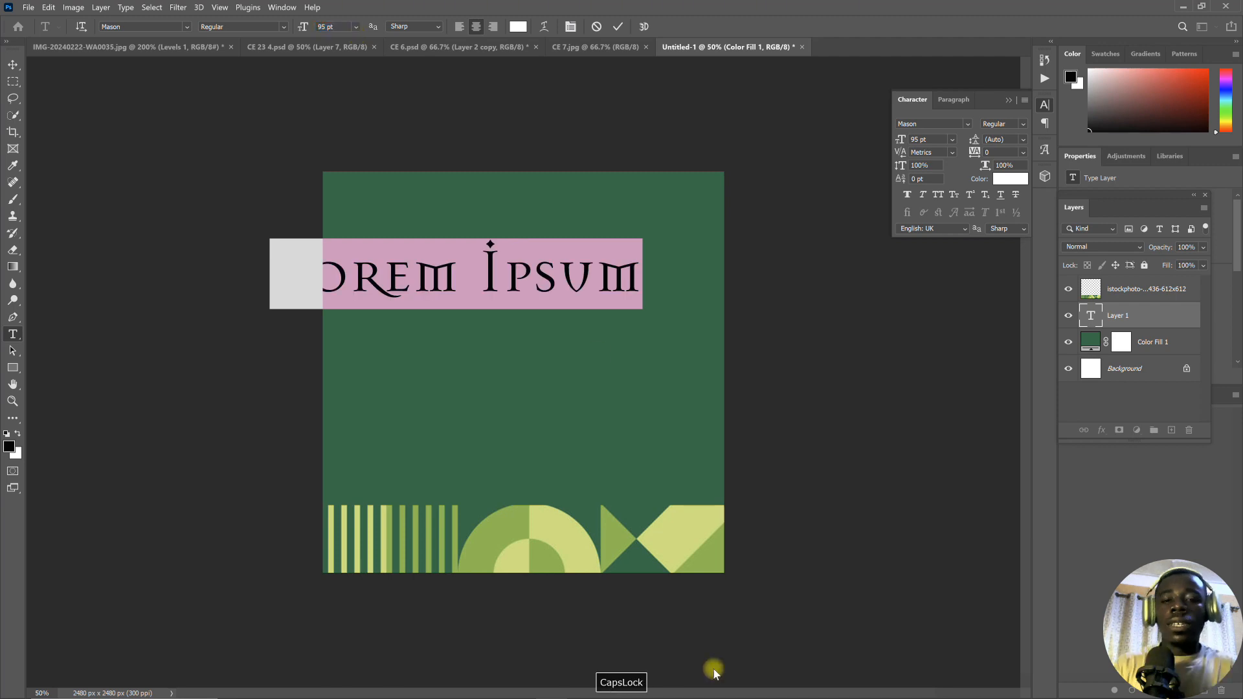
- Replace the placeholder with the title word "CelestiaL", ending it in a capital L
text(Cel)
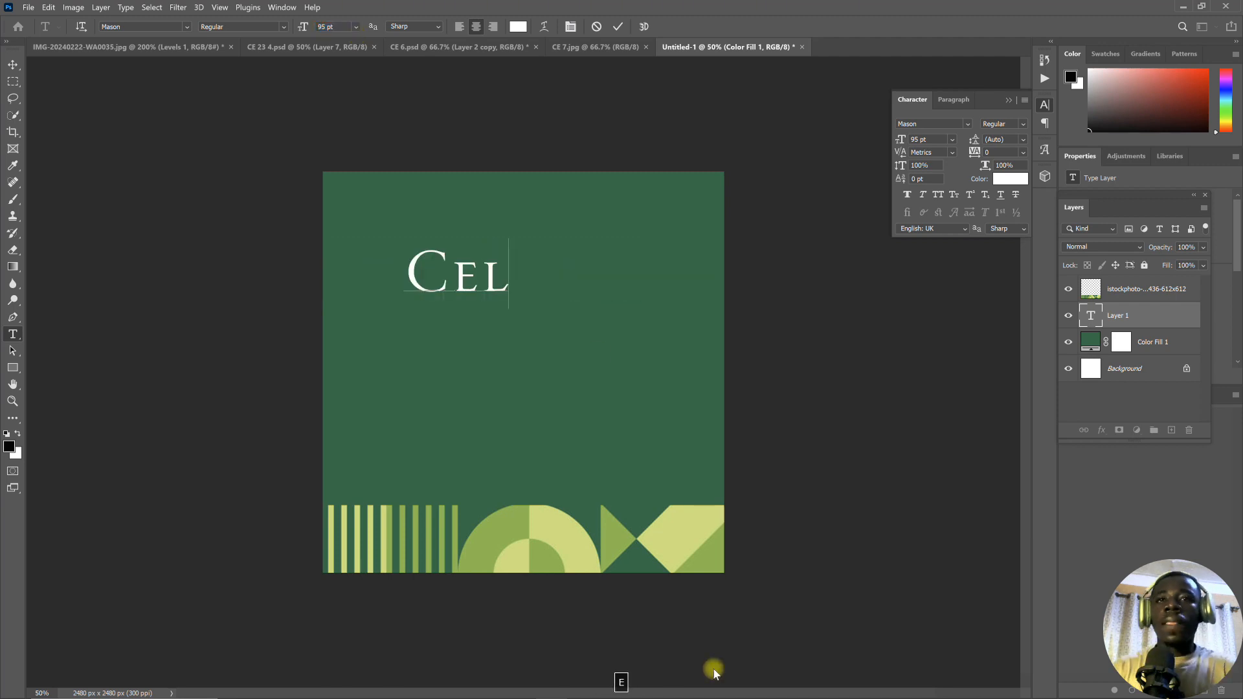
text(estial)
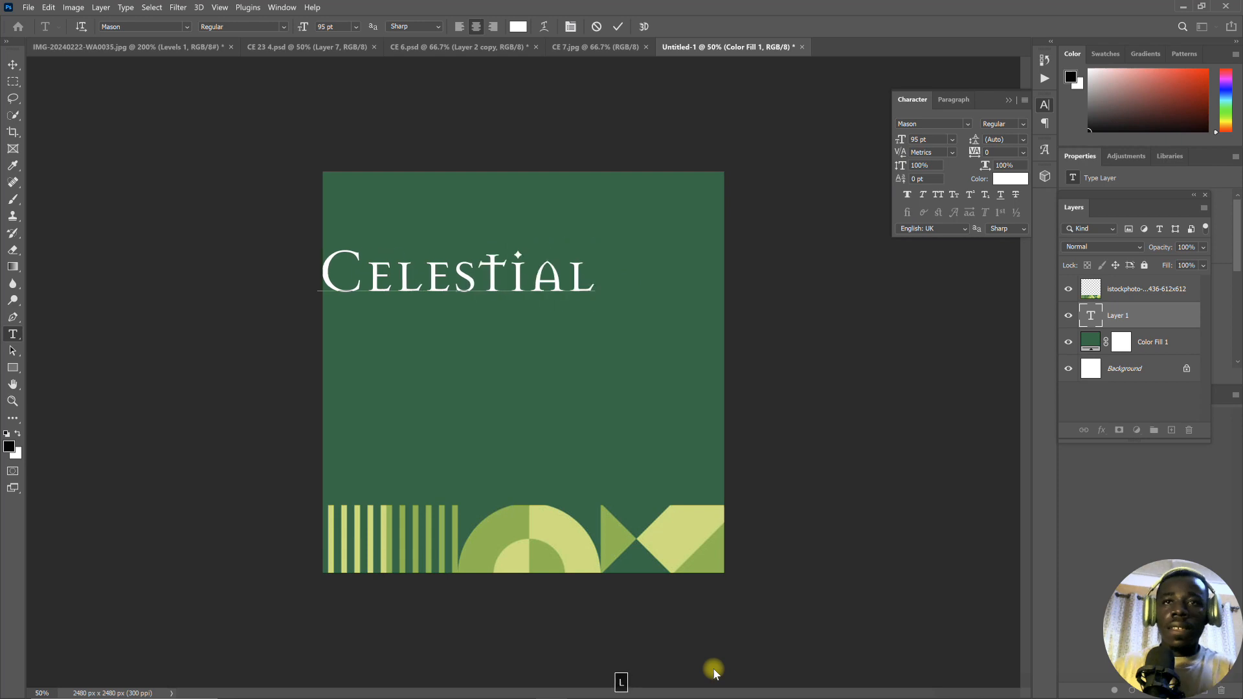
key(BackSpace)
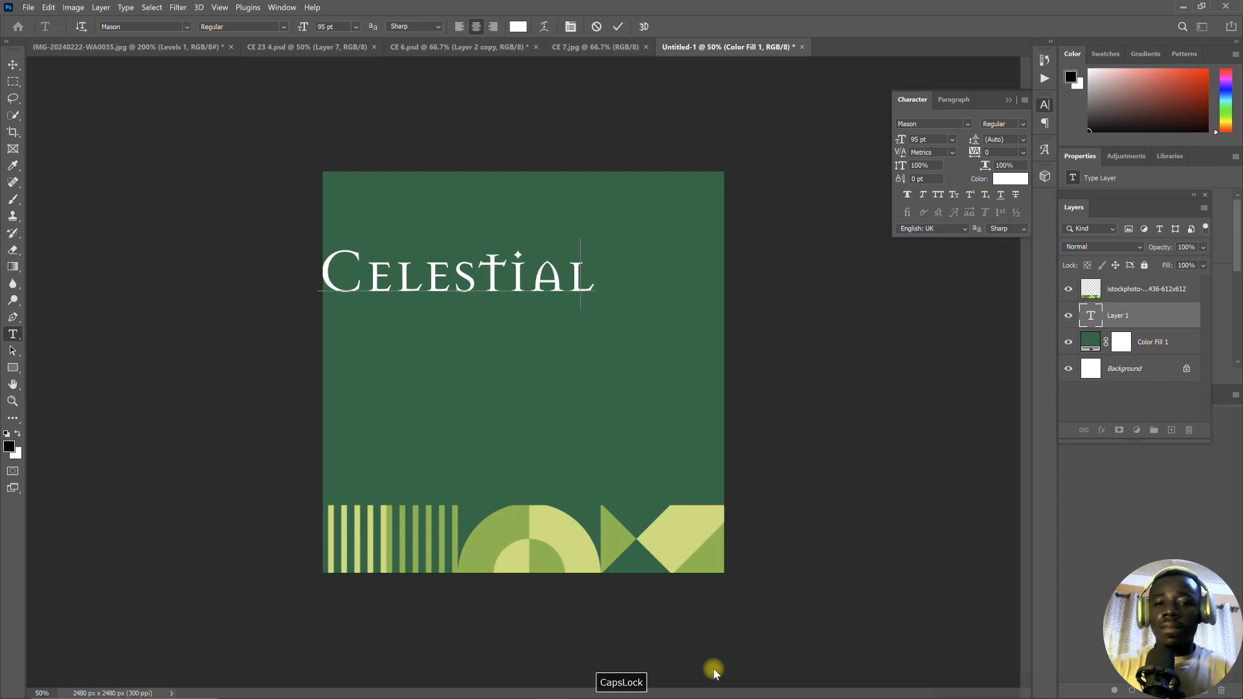
key(BackSpace)
text(L)
- Move the "CelestiaL" title to the horizontal centre of the canvas, tighten its tracking to -80 and commit the text
key(ctrl+a)
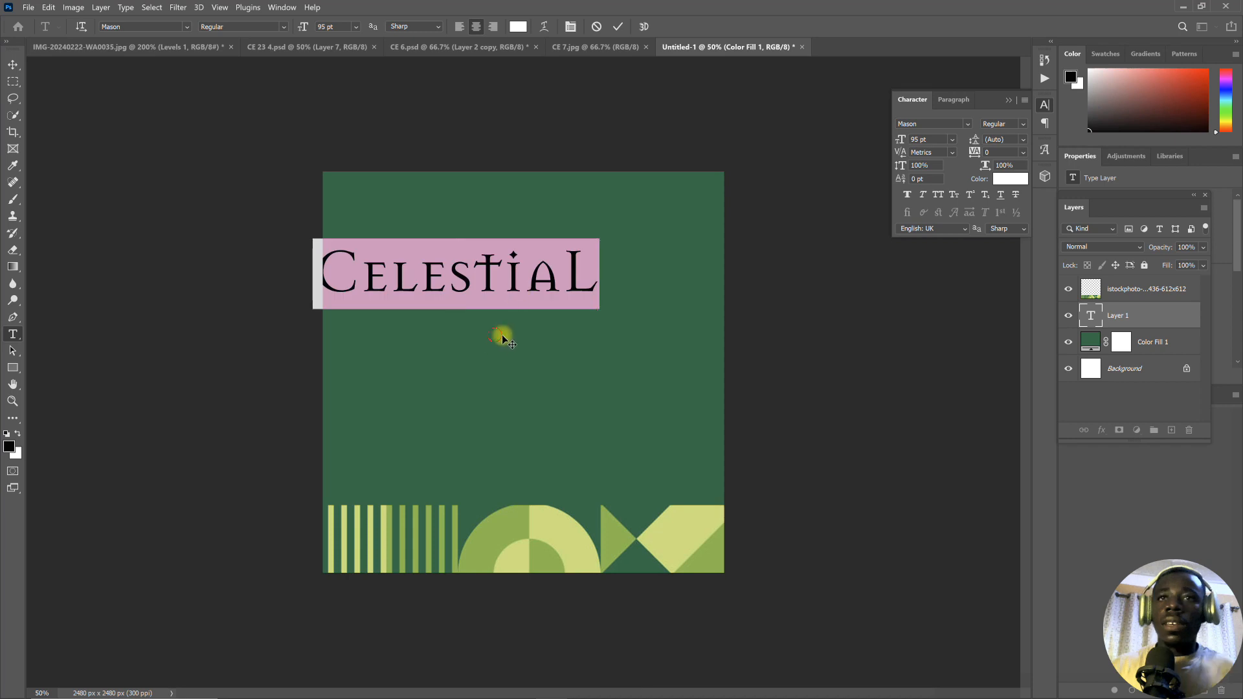
drag(502, 334, 564, 377)
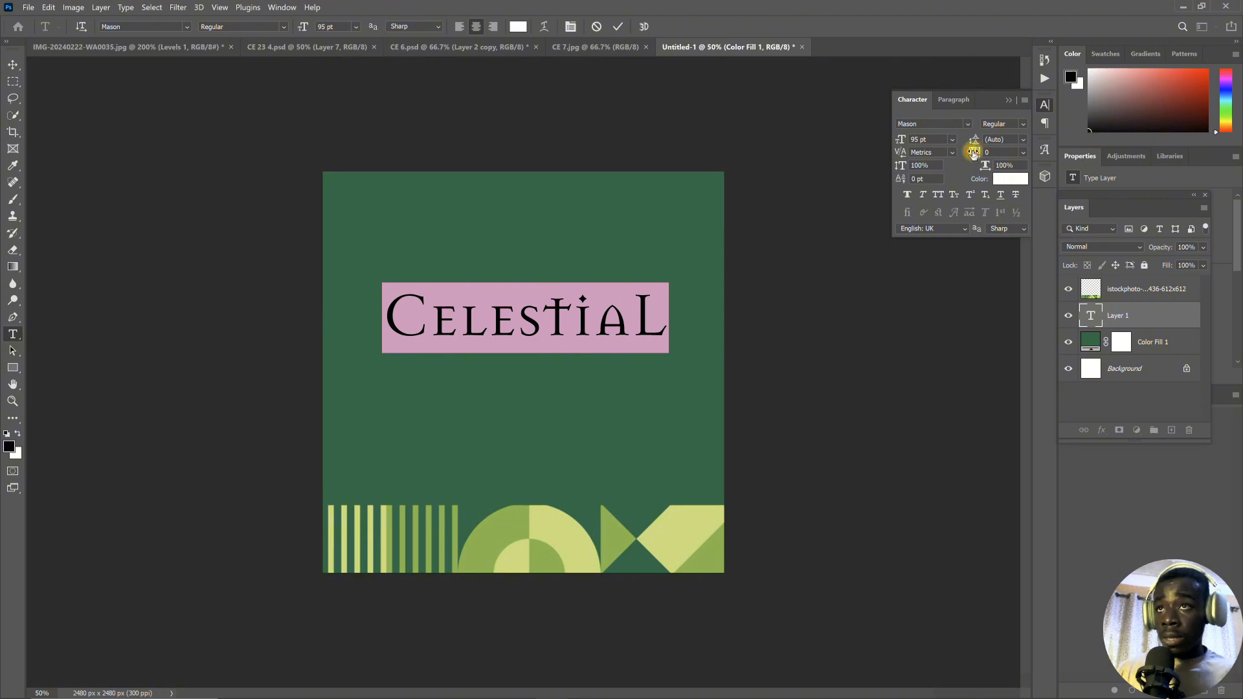
drag(972, 152, 971, 162)
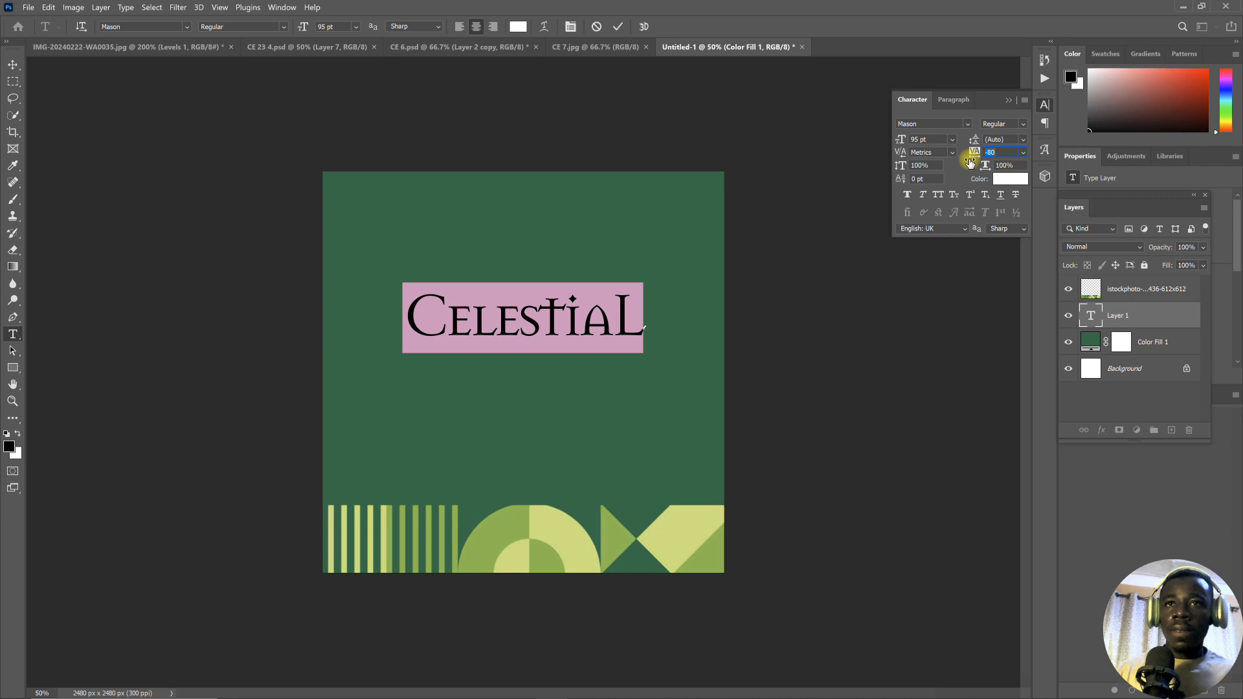
click(618, 27)
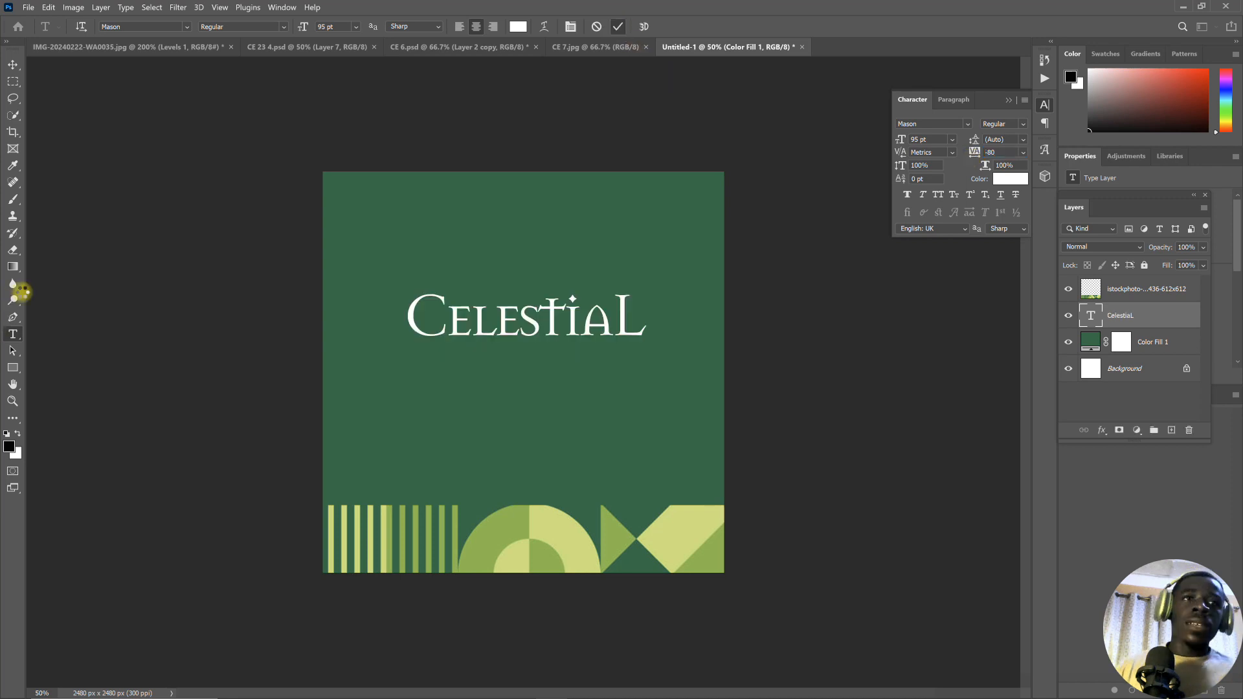
- Add a second text layer reading "Exaltations" directly below the "CelestiaL" title
double_click(487, 383)
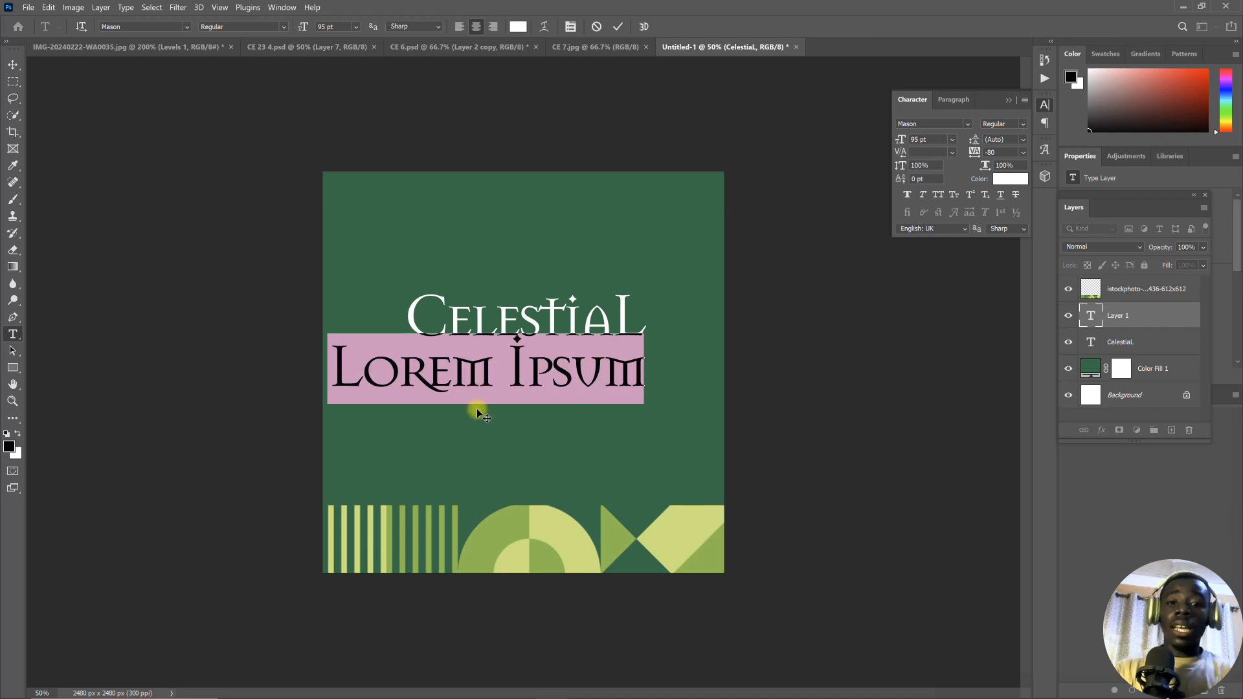
text(E)
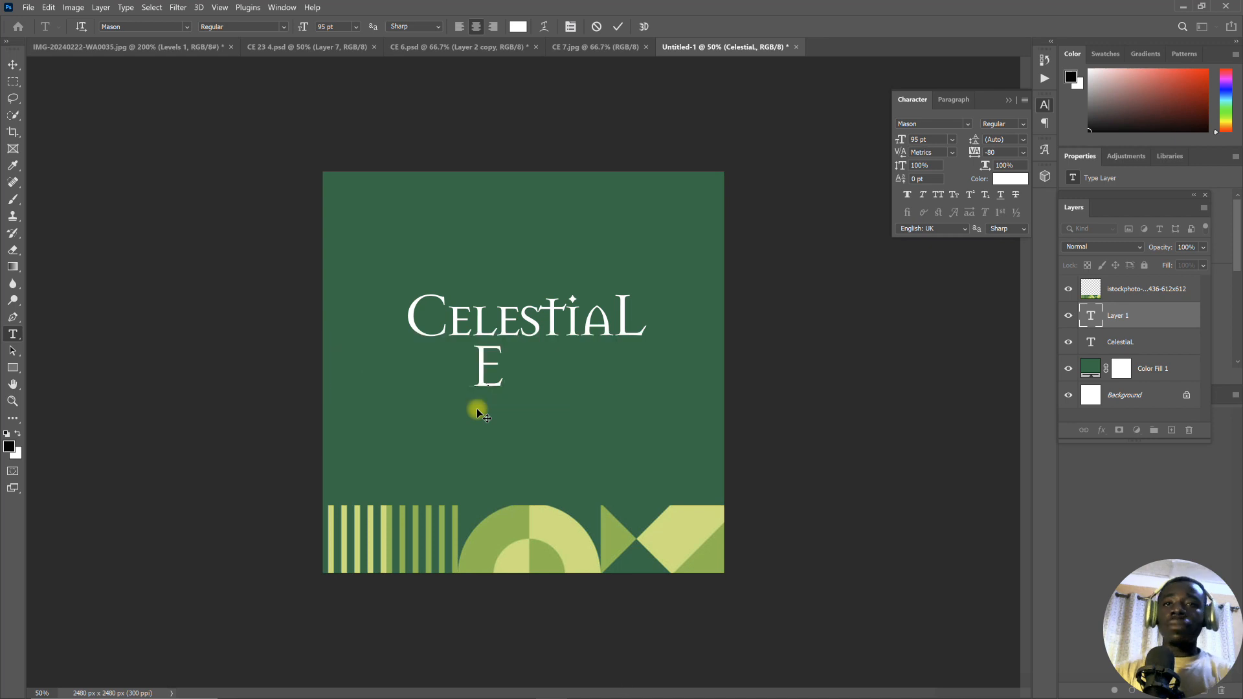
key(Caps_Lock)
text(xal)
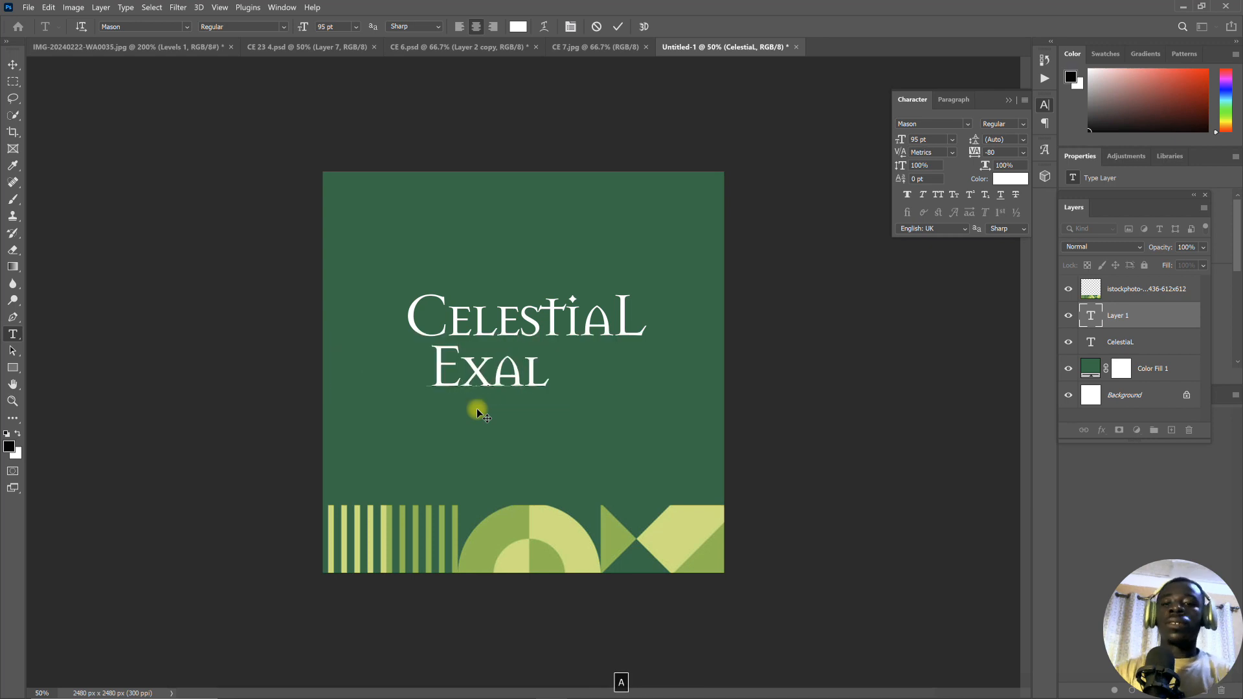
text(tat)
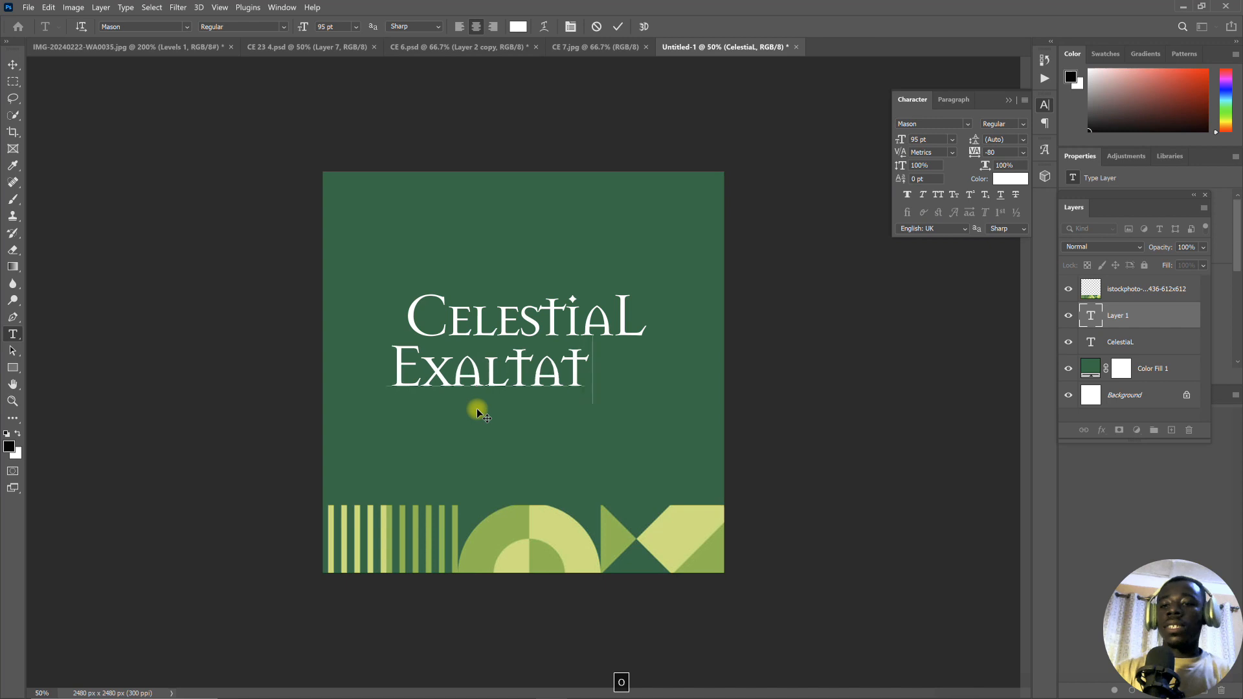
text(ions)
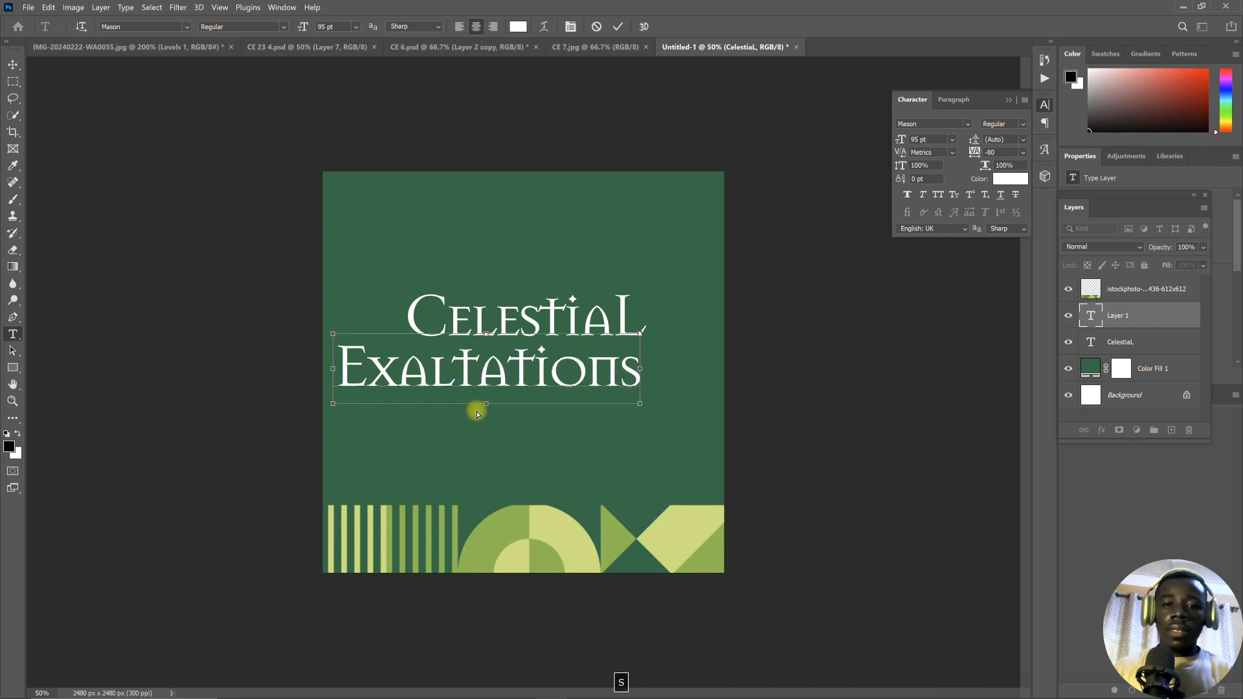
- Set the "Exaltations" text to 65 pt and position it centred close beneath the "CelestiaL" title
key(ctrl+a)
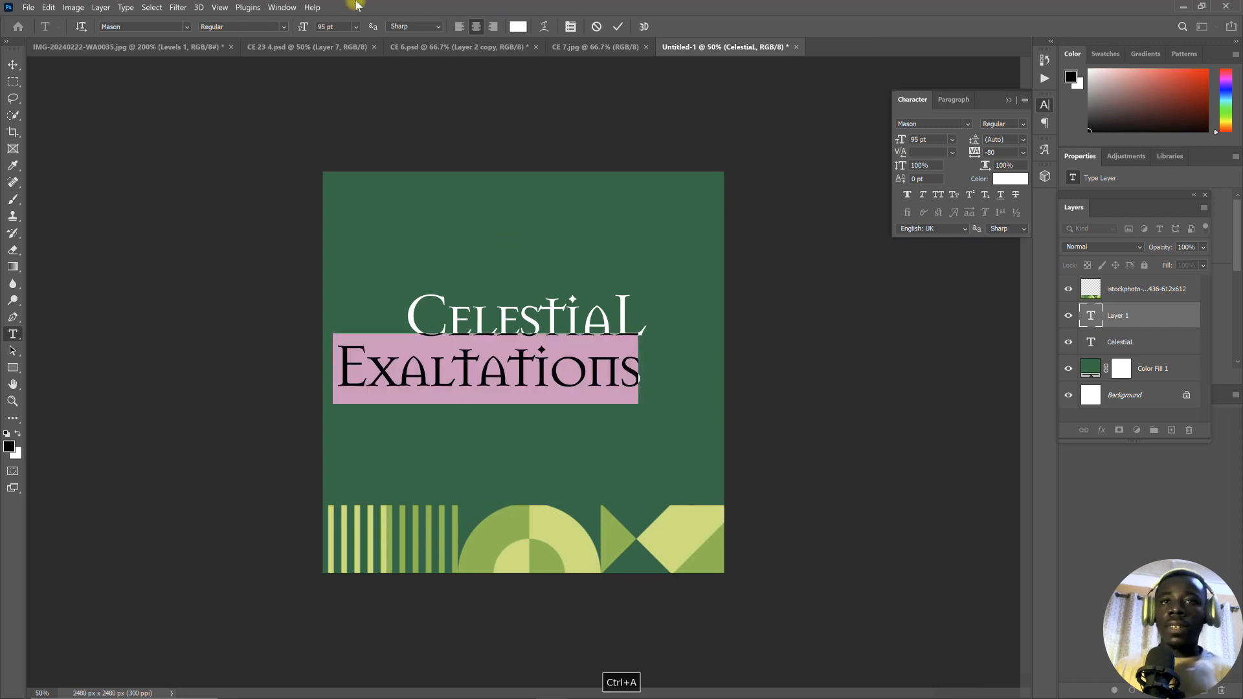
drag(299, 32, 284, 35)
drag(470, 440, 513, 417)
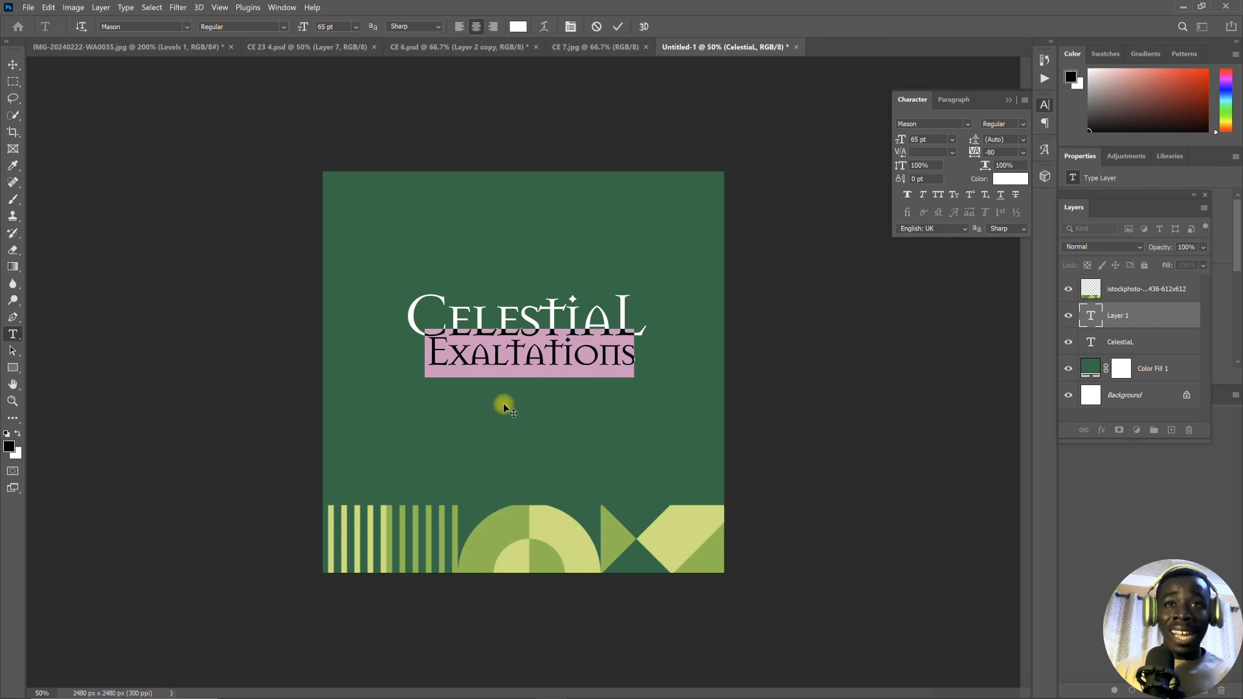
- Replace the capital E of "Exaltations" with a lowercase e
click(444, 355)
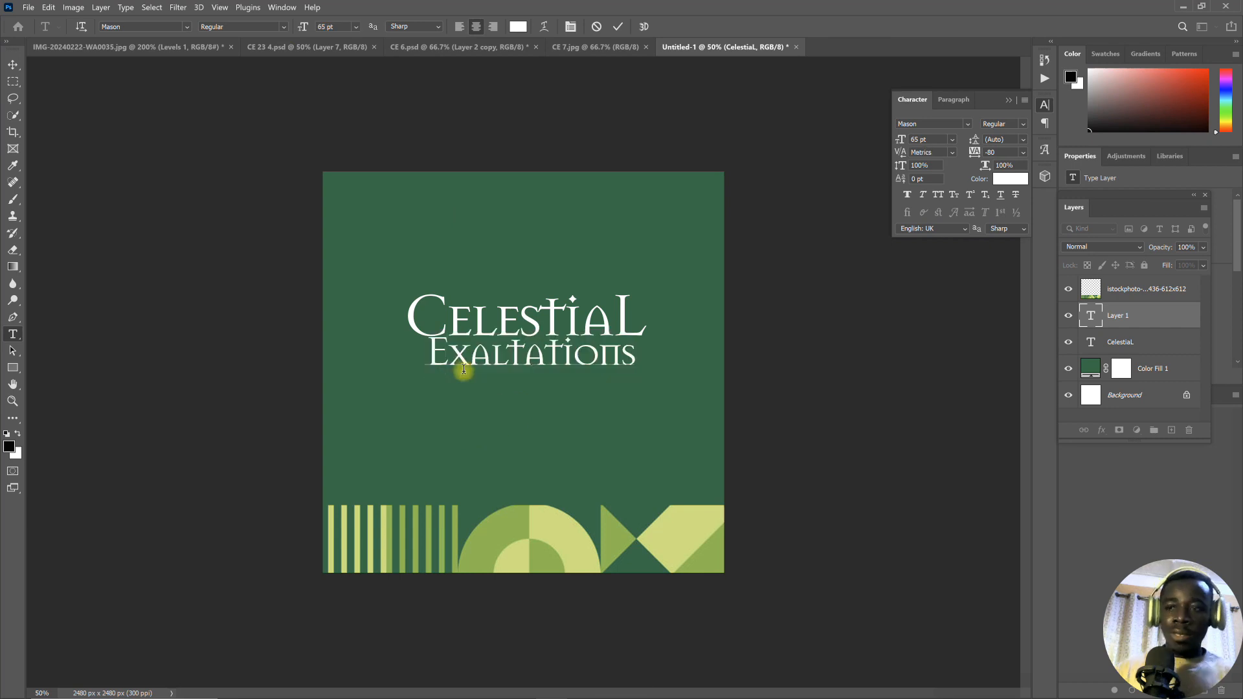
key(BackSpace)
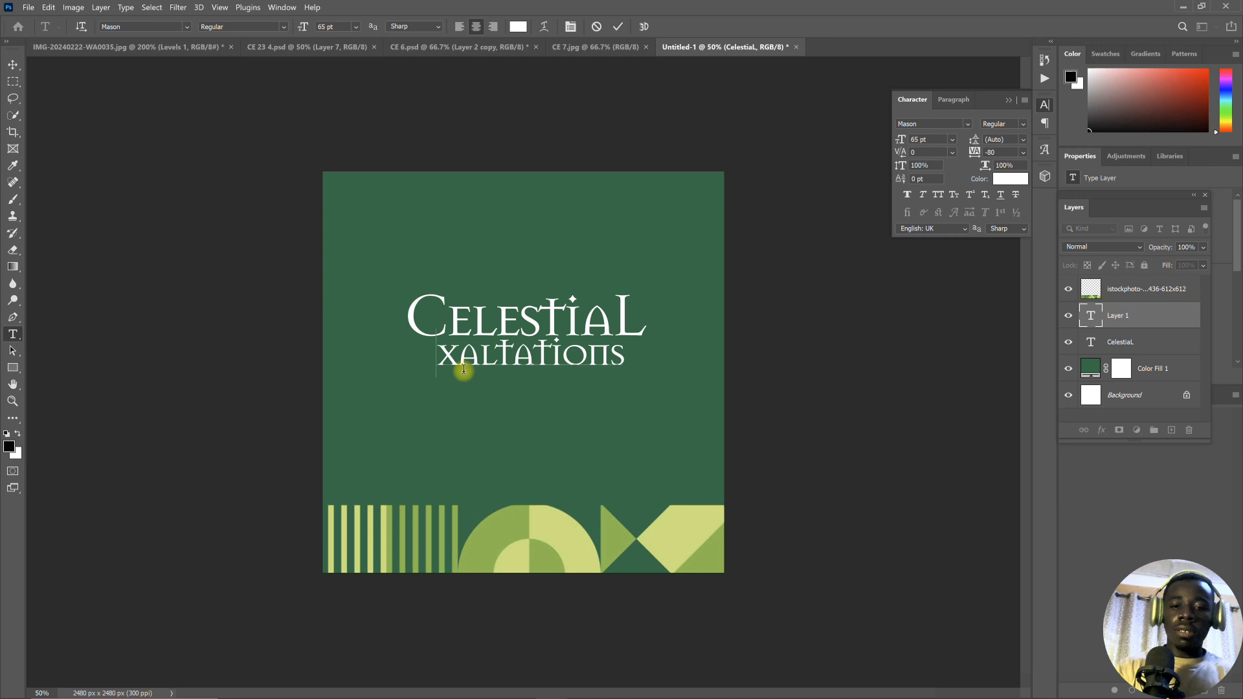
text(E)
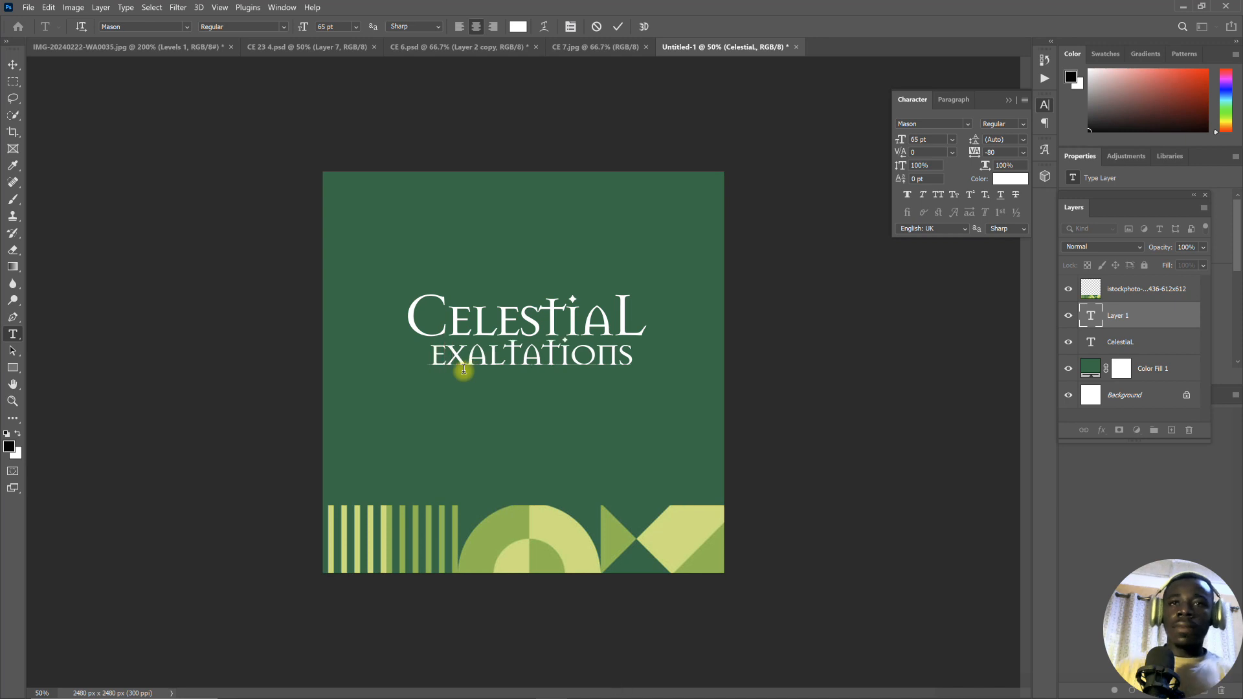
- Reduce the "exaltations" text to 57 pt, move it up tight beneath the title and commit it
drag(645, 361, 407, 280)
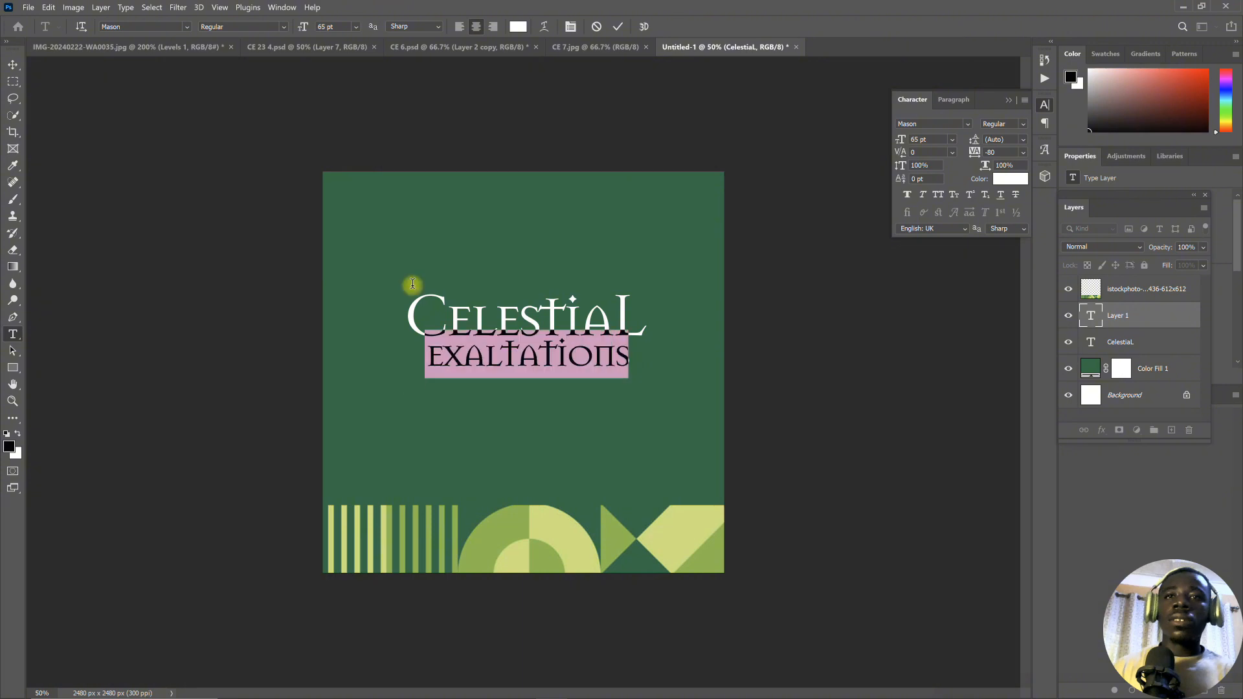
drag(302, 31, 303, 37)
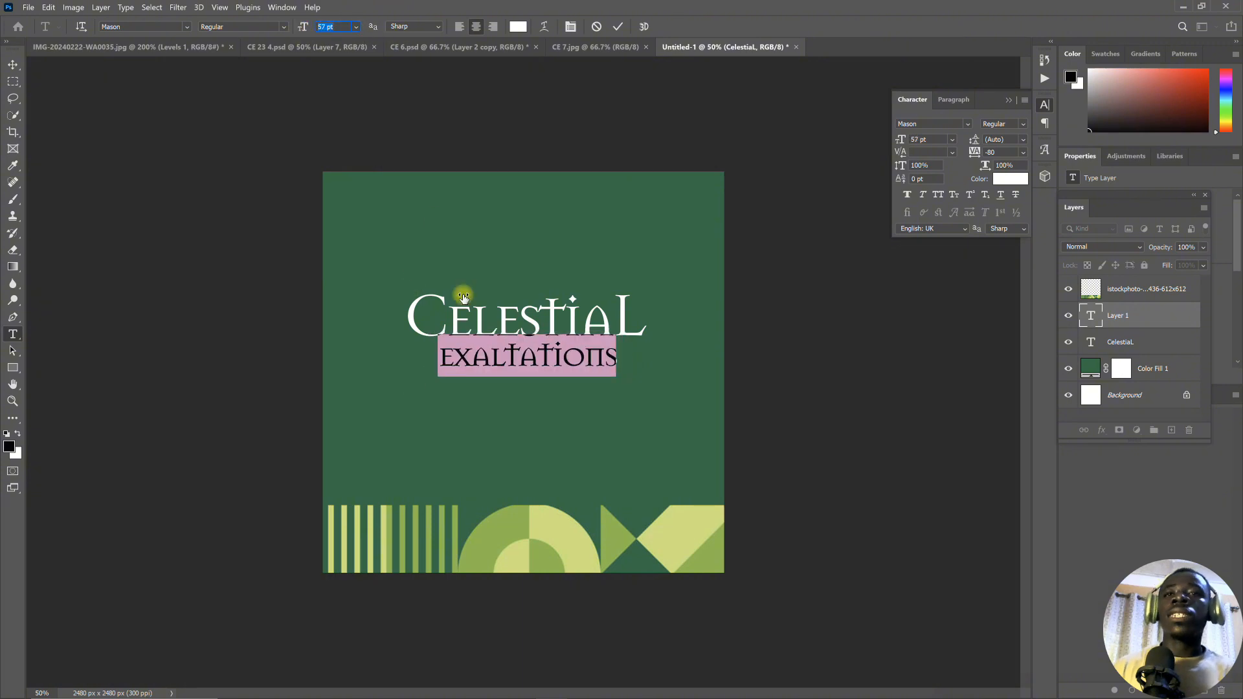
drag(499, 398, 498, 388)
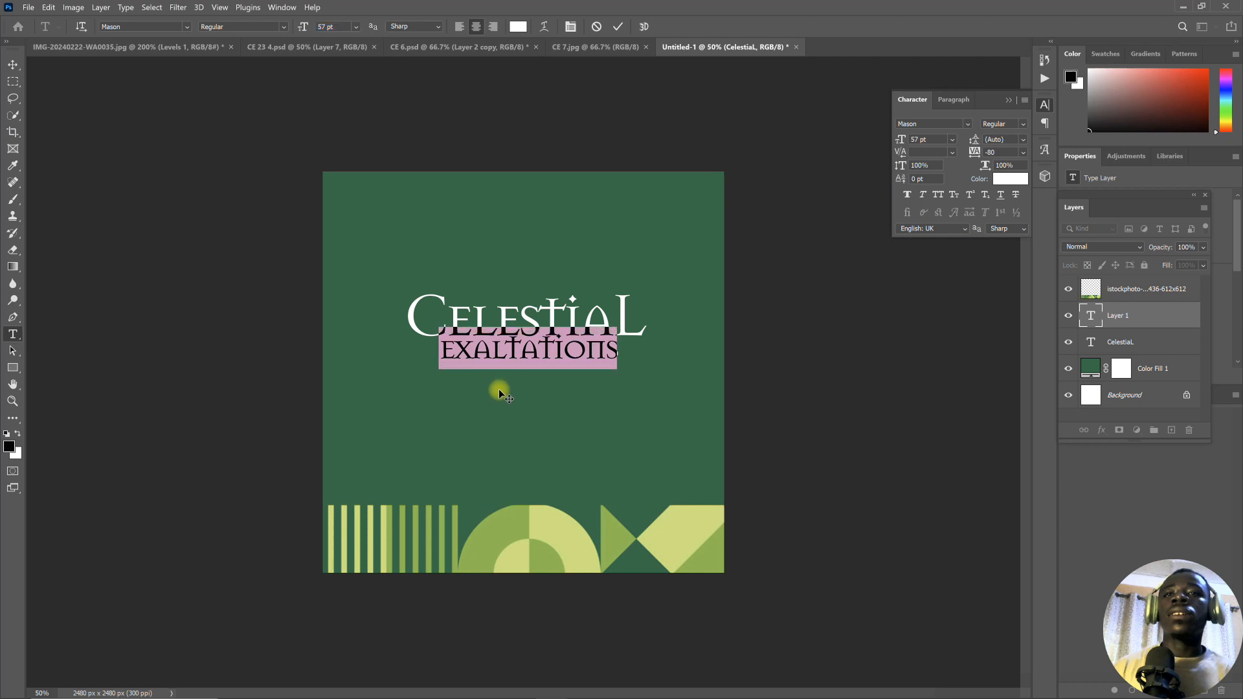
click(618, 28)
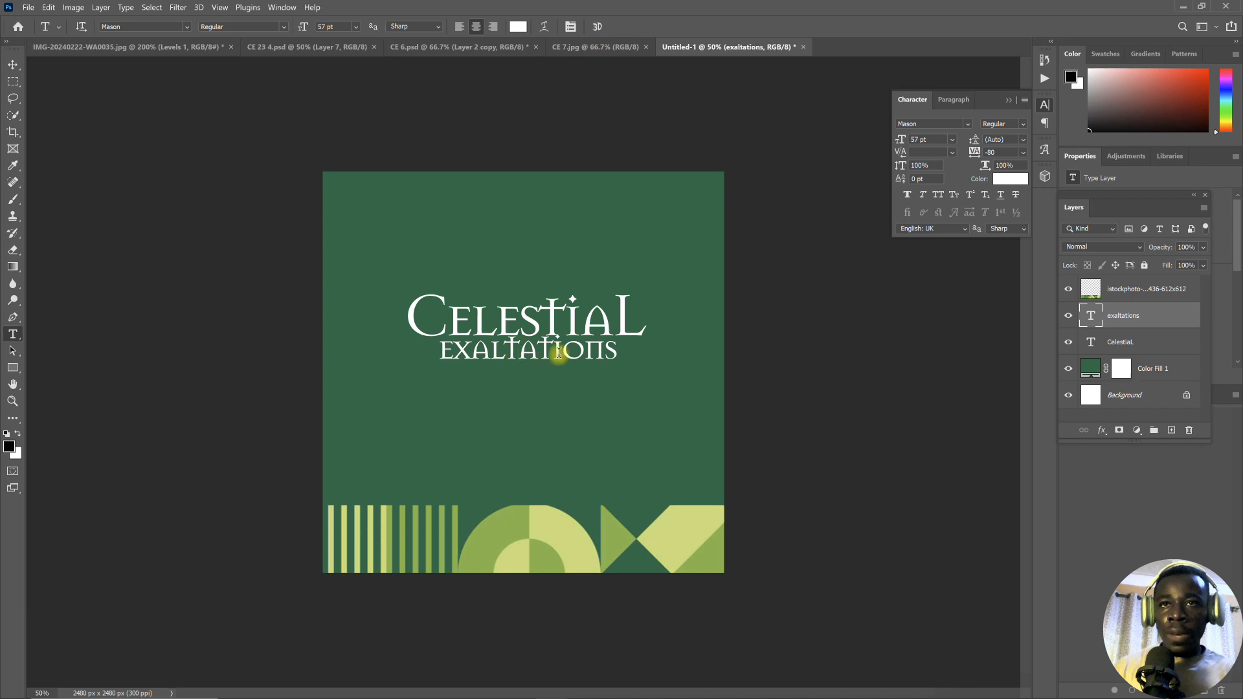
- Move the "exaltations" text slightly down to leave a little more gap beneath the "CelestiaL" title
click(493, 347)
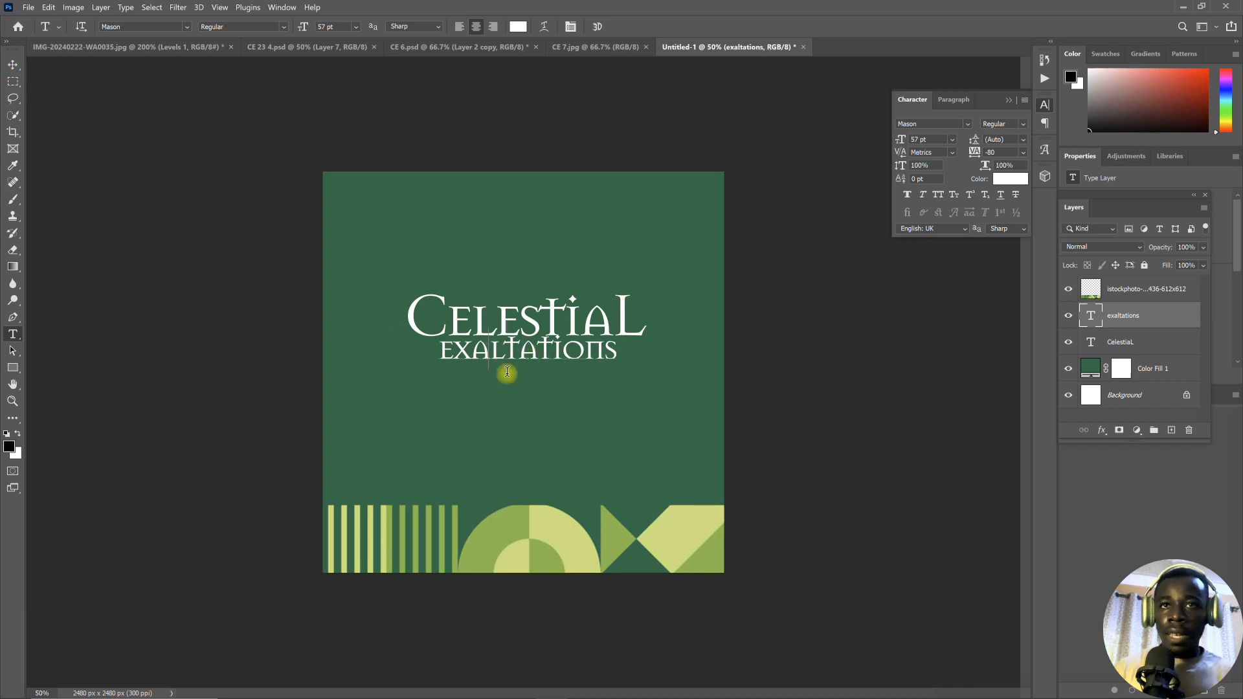
drag(521, 396, 521, 402)
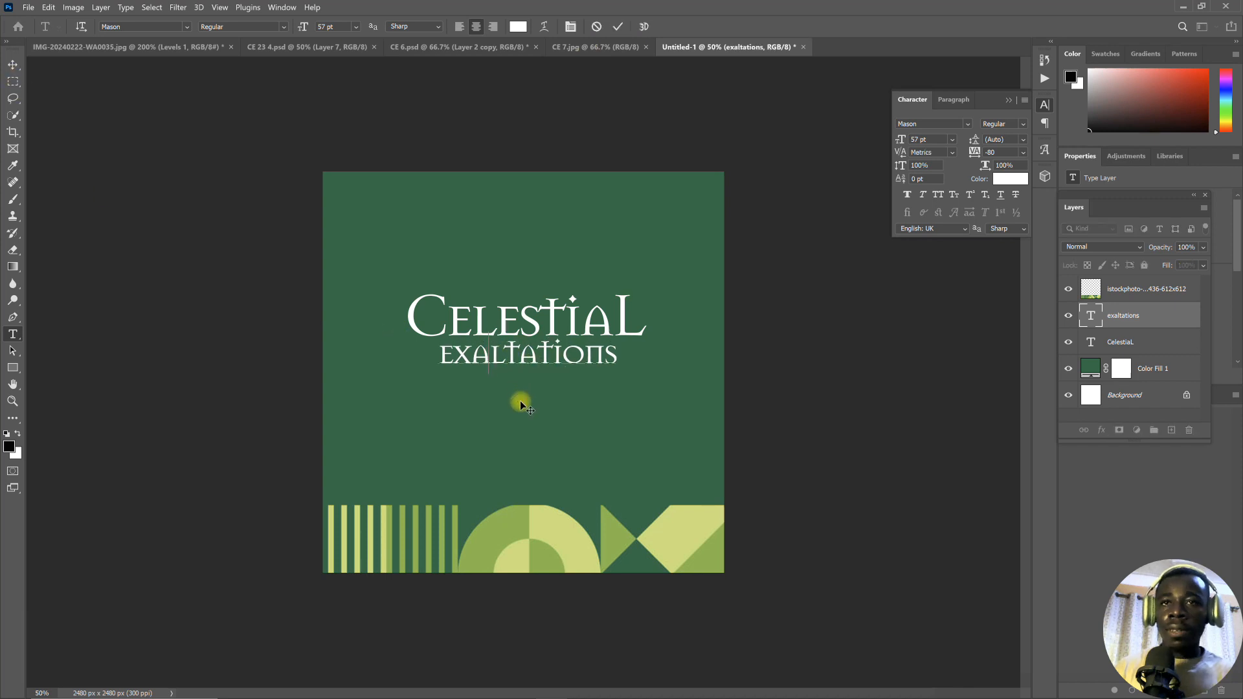
click(620, 29)
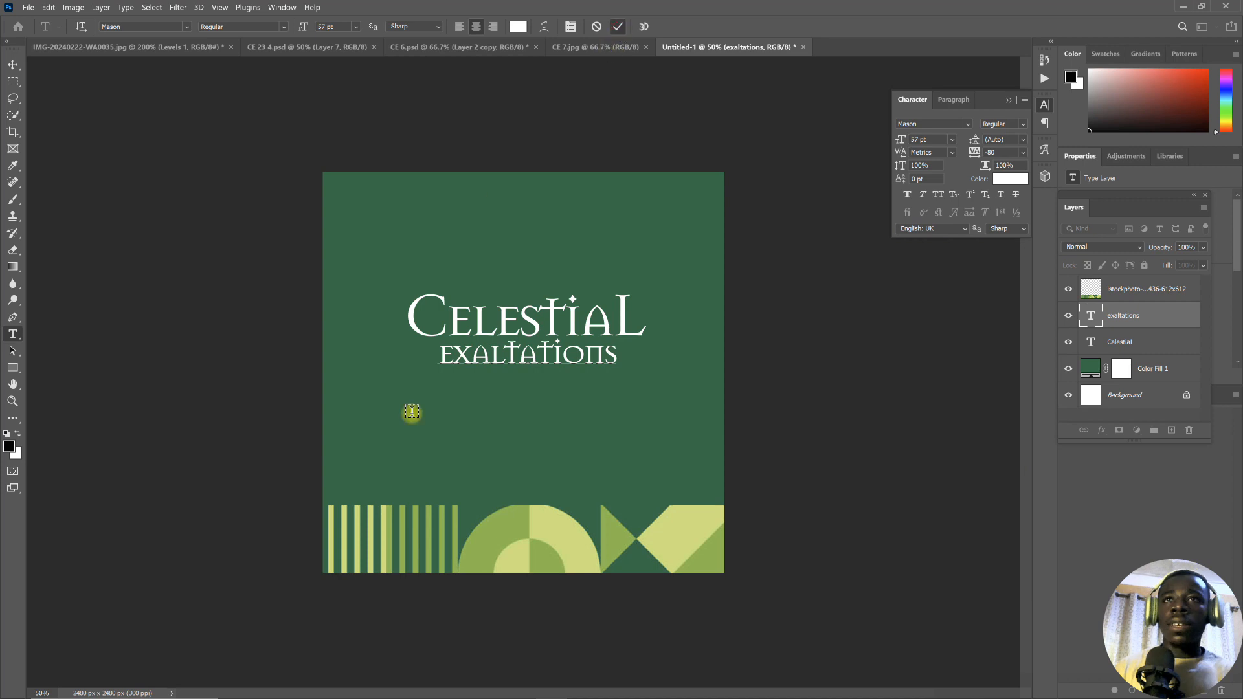
- Add a new text layer reading "2023" below "exaltations"
click(491, 396)
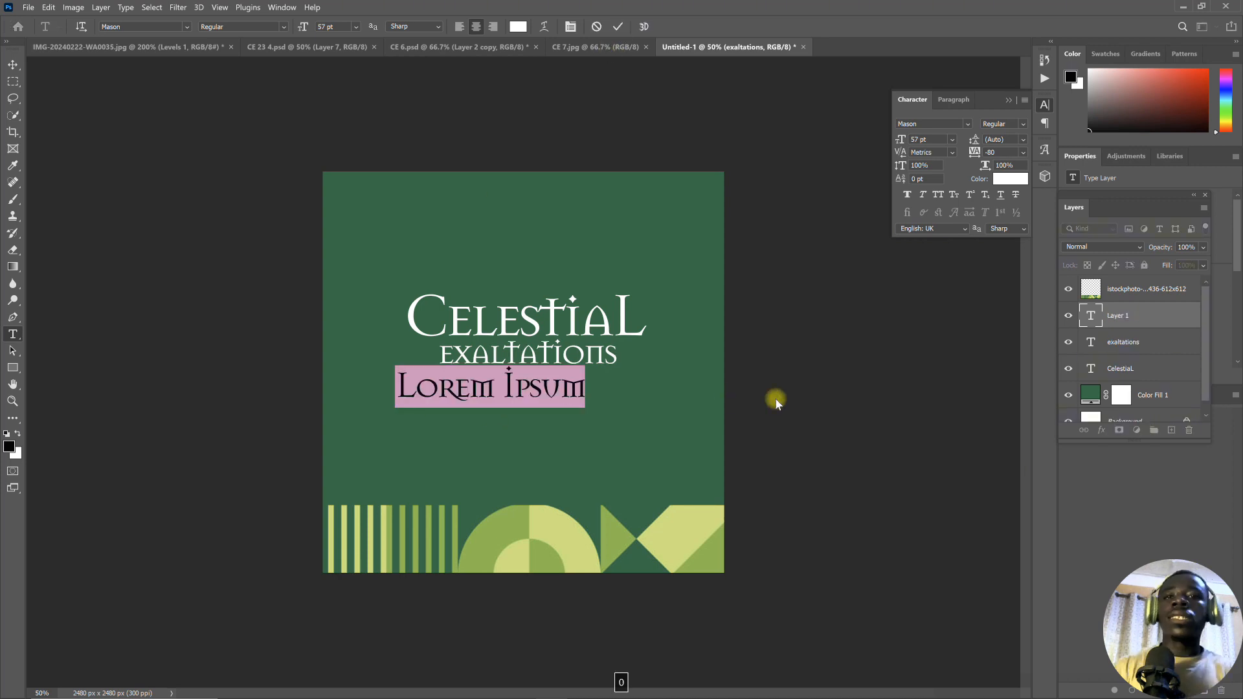
text(2023)
key(ctrl+a)
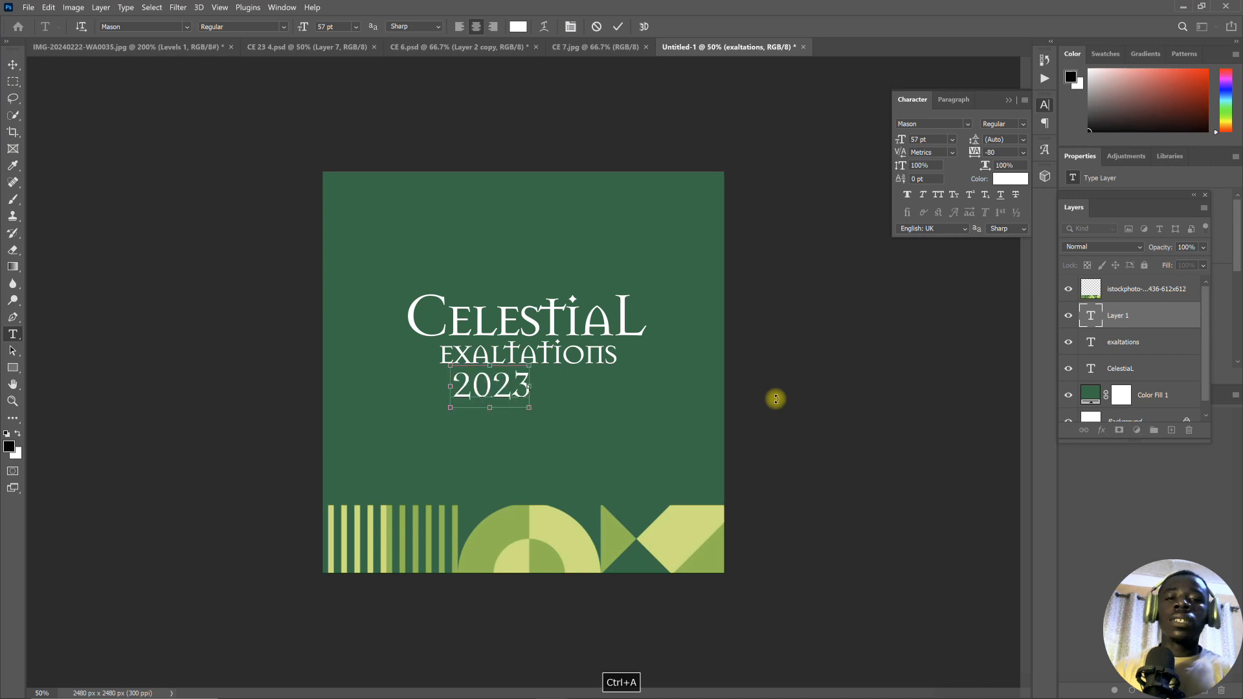
- Set "2023" in Nexa Extra Light at 41 pt and position it centred close beneath "exaltations"
click(189, 27)
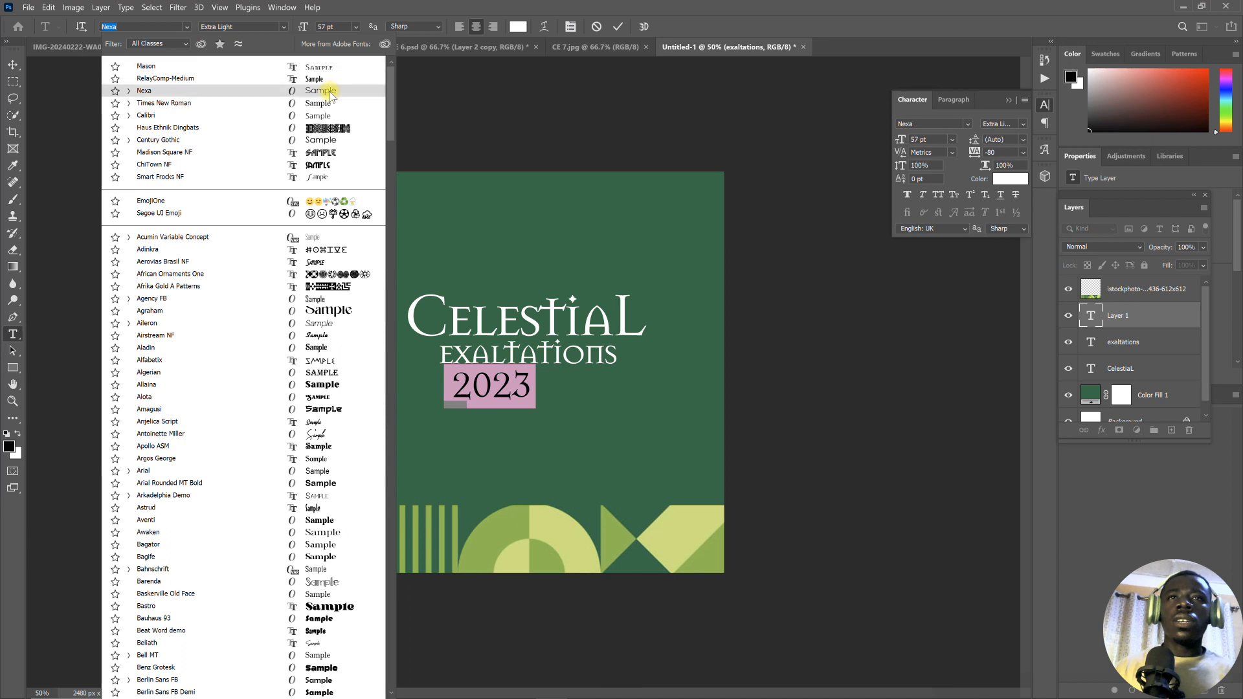
click(322, 92)
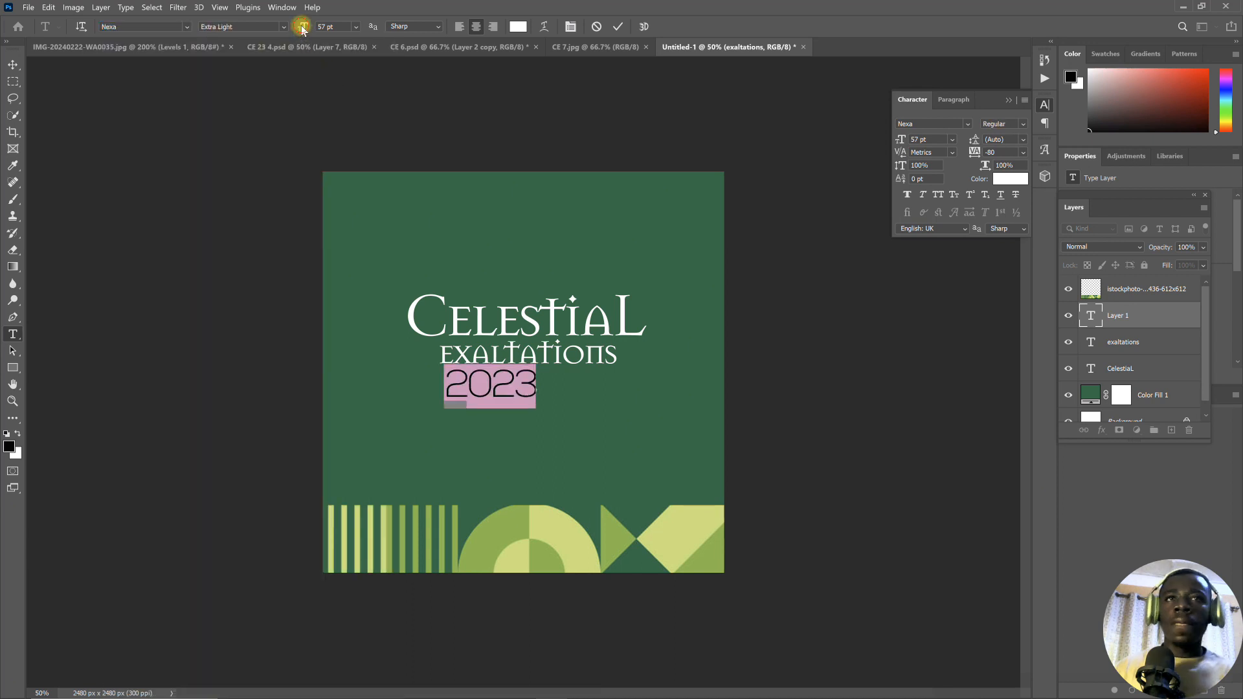
drag(302, 29, 291, 28)
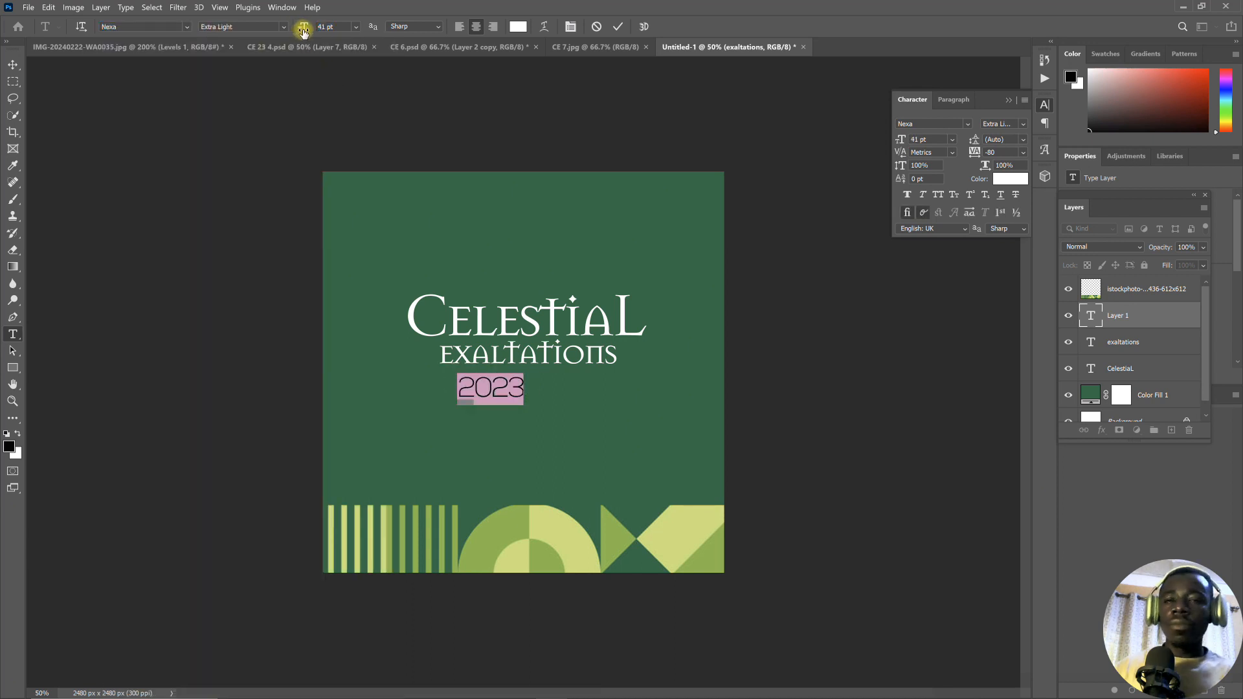
drag(512, 426, 542, 422)
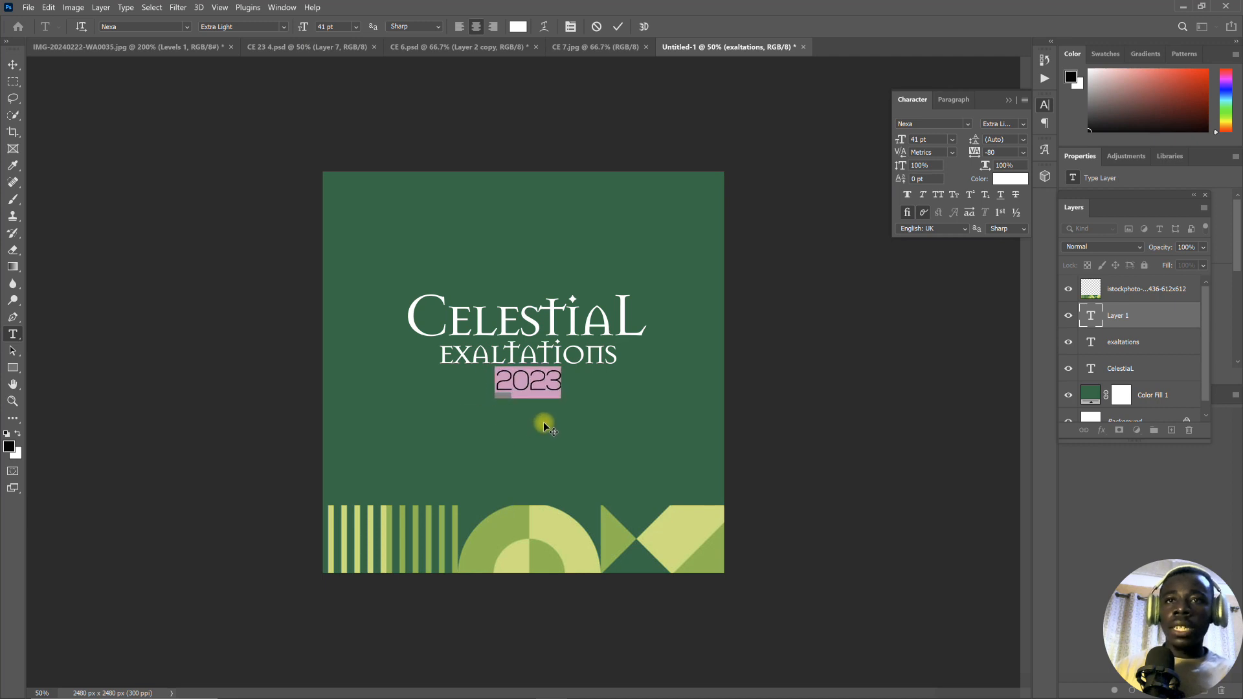
click(616, 25)
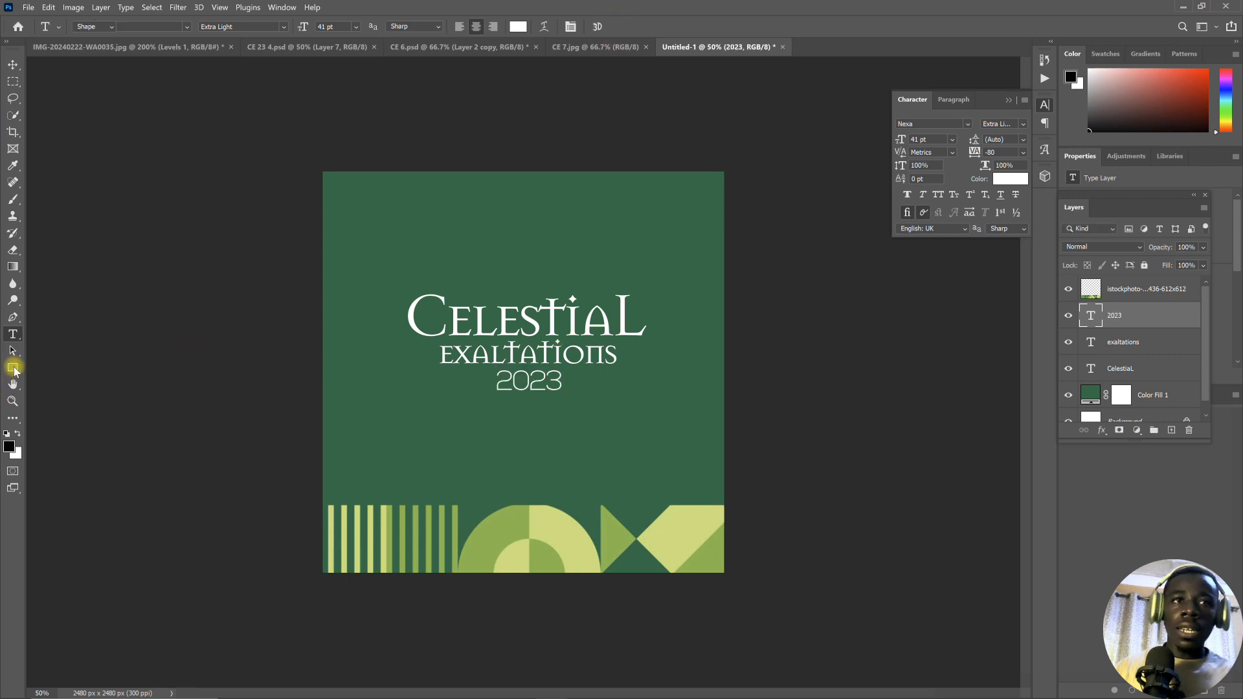
- Draw a thin horizontal rectangle about 1044 px wide and 12 px high across the middle of "2023"
click(13, 368)
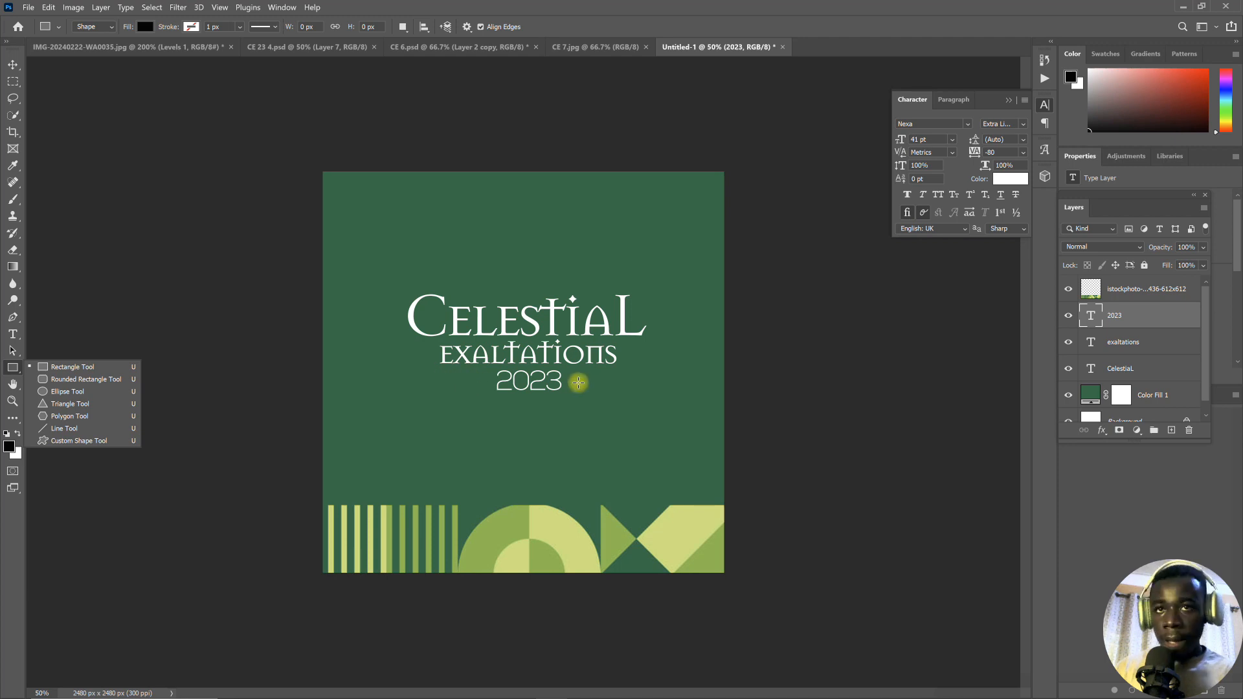
click(443, 380)
drag(466, 380, 611, 378)
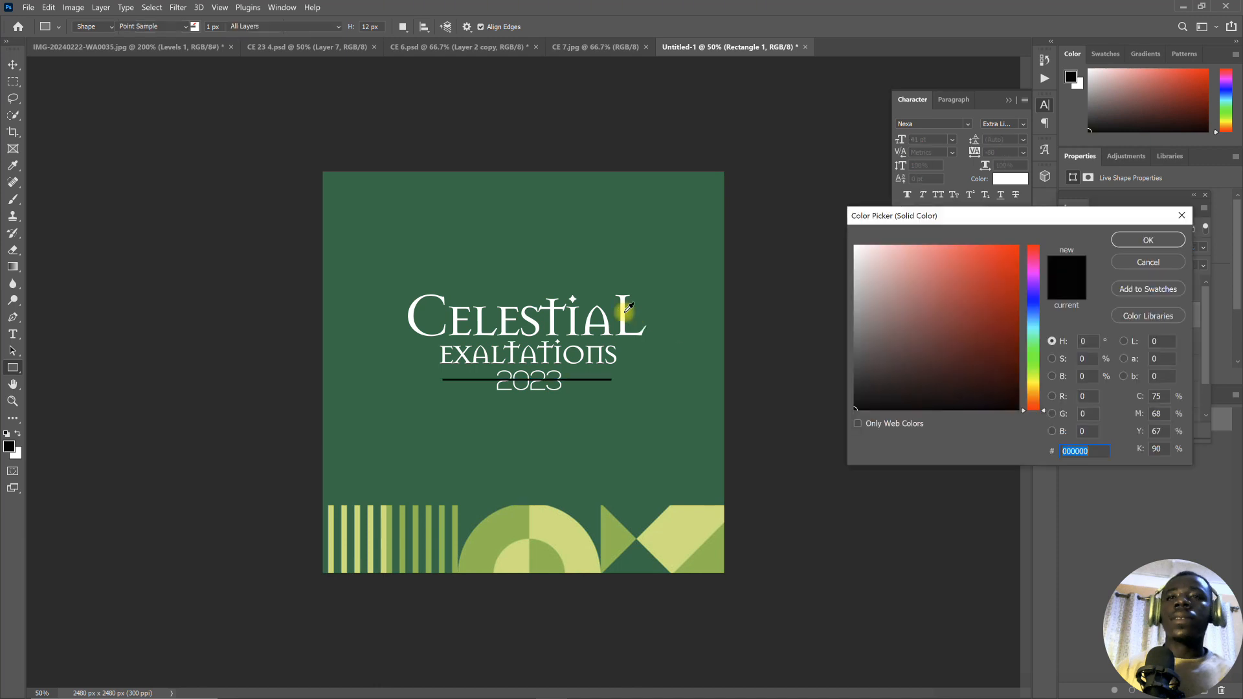
- Fill the rectangle with the title's white and reduce its height to 5 px
click(622, 309)
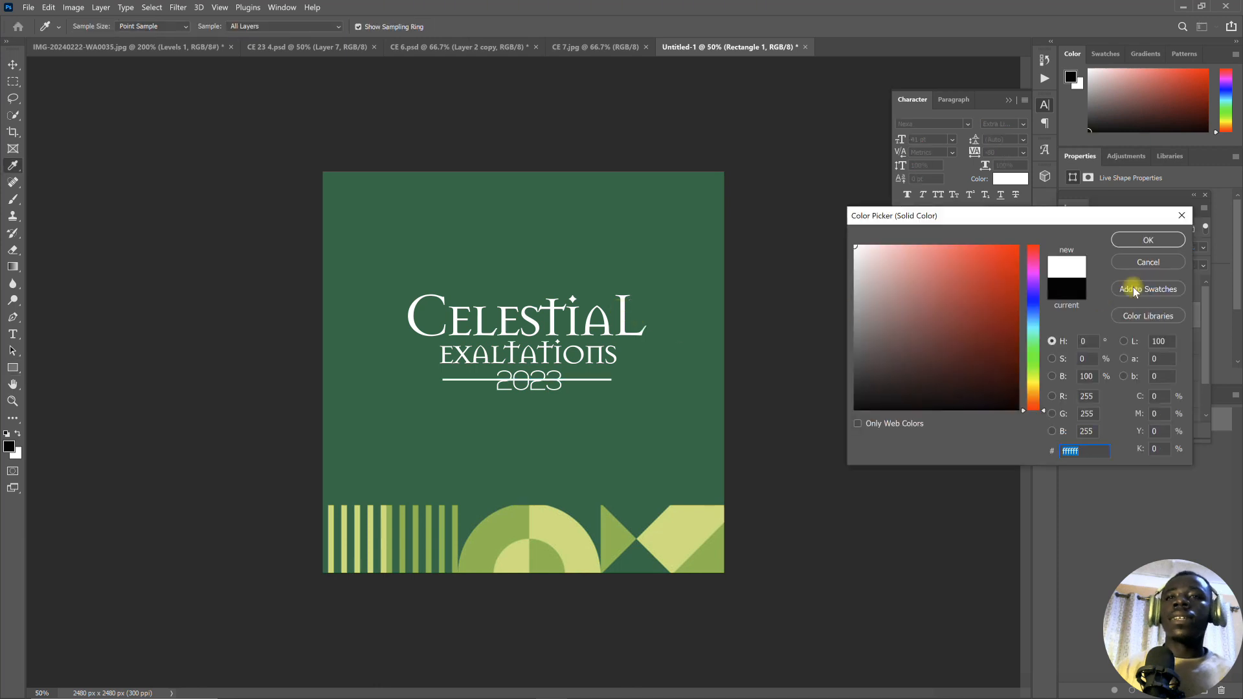
click(1127, 241)
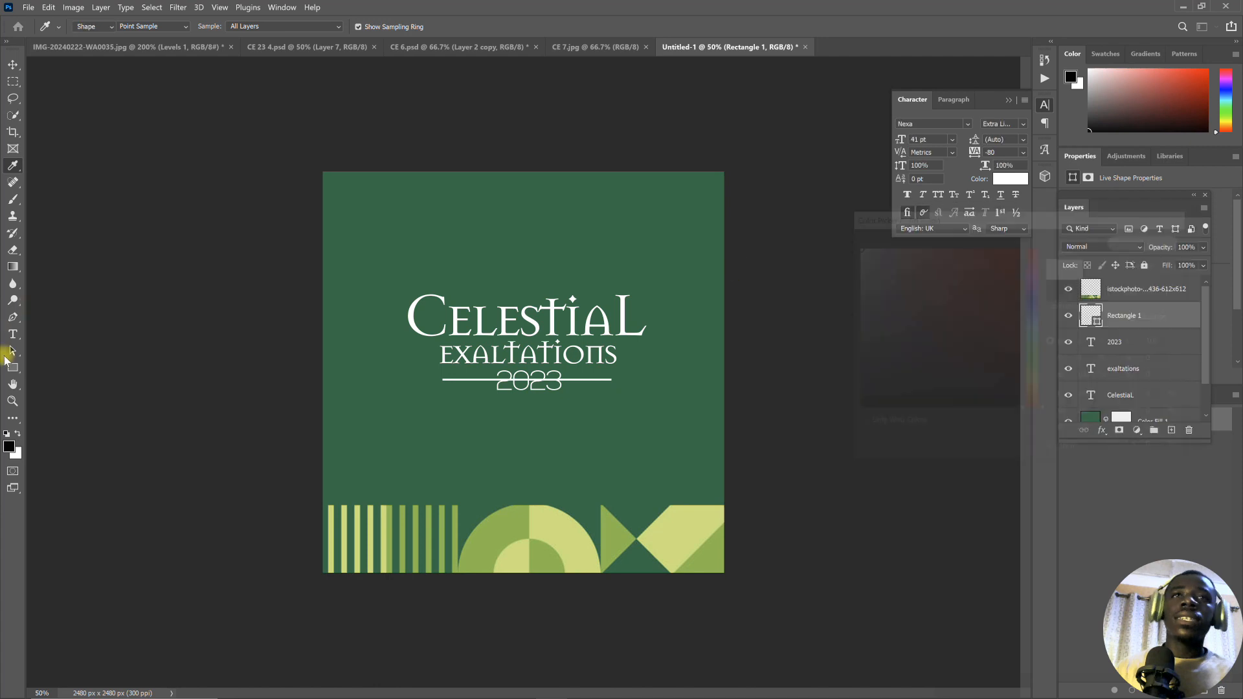
click(12, 368)
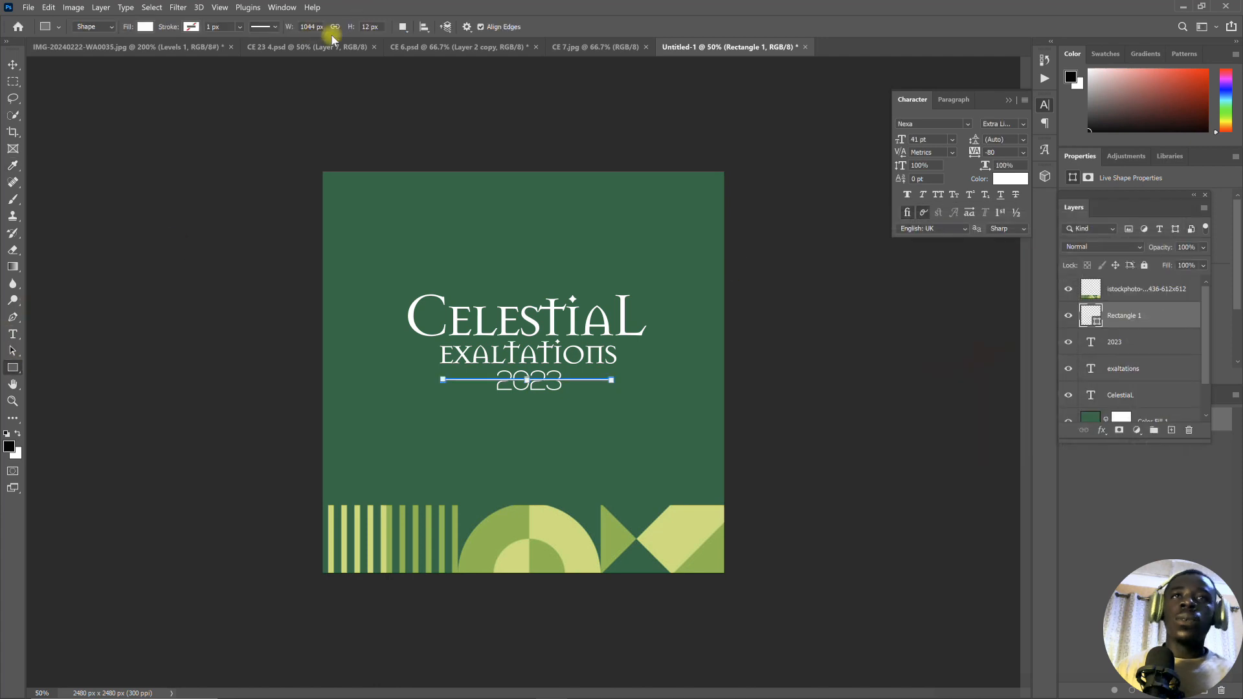
drag(349, 34, 349, 32)
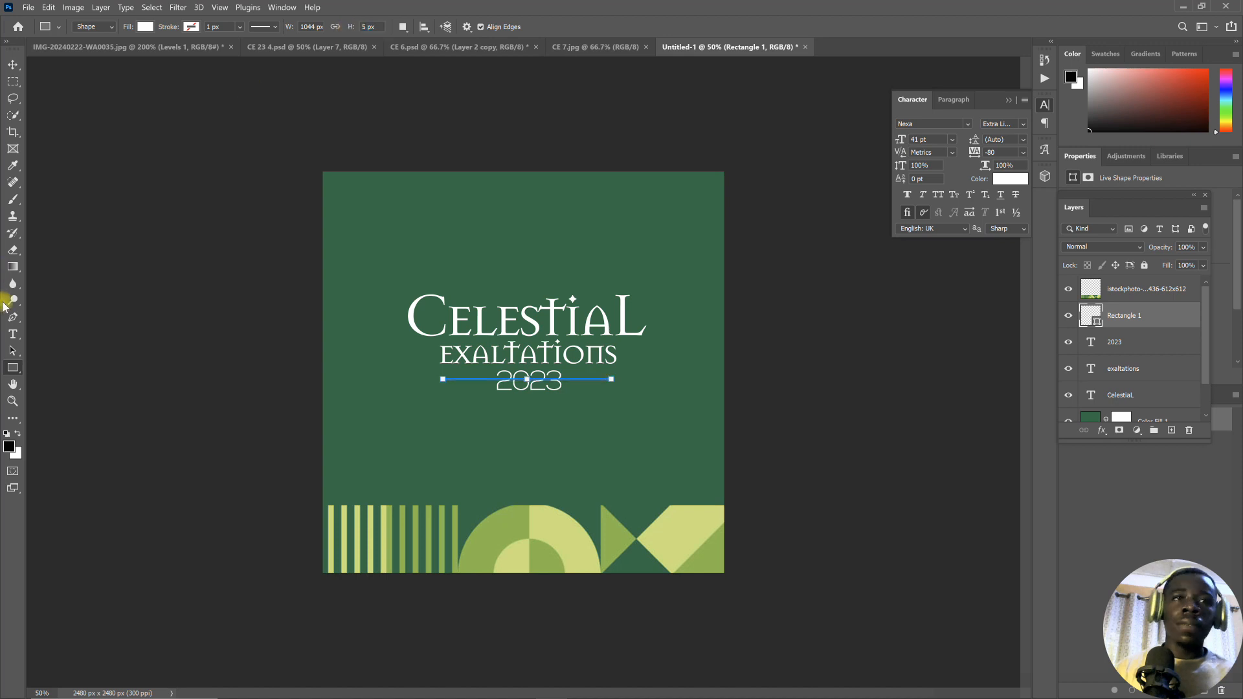
- Mask out the part of the line behind "2023" using an inverted layer mask from a selection of about 460 × 112 px
click(13, 82)
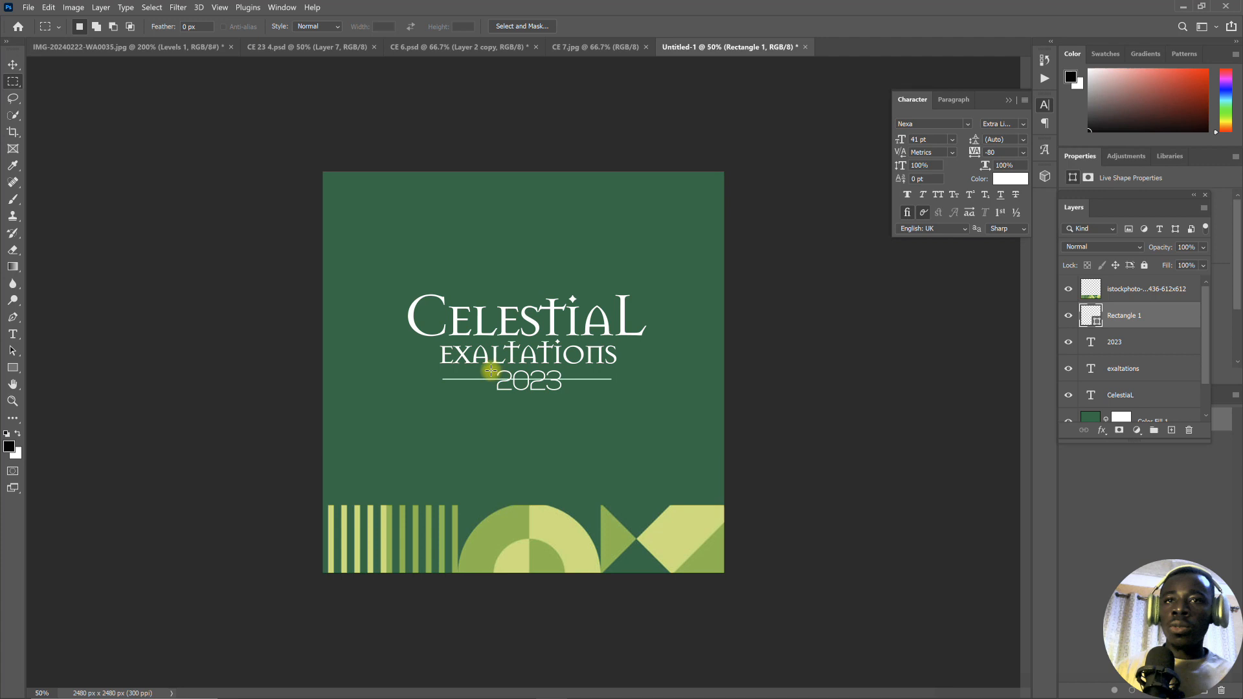
drag(493, 370, 565, 387)
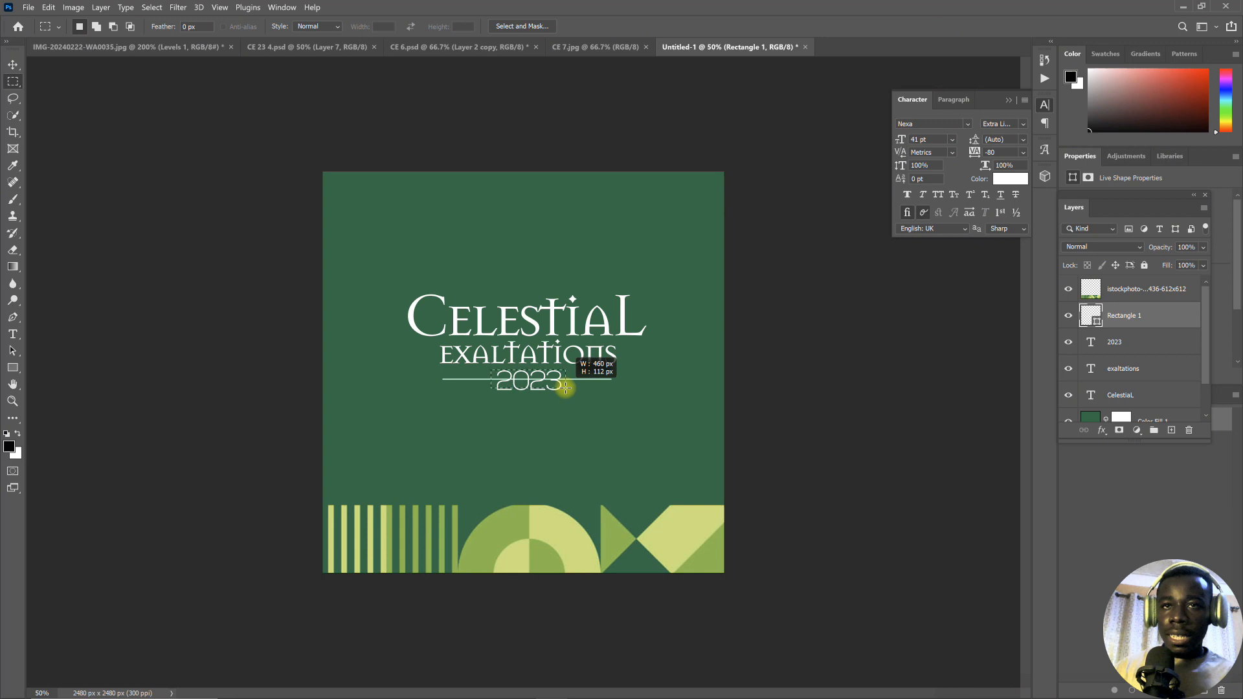
drag(565, 387, 565, 387)
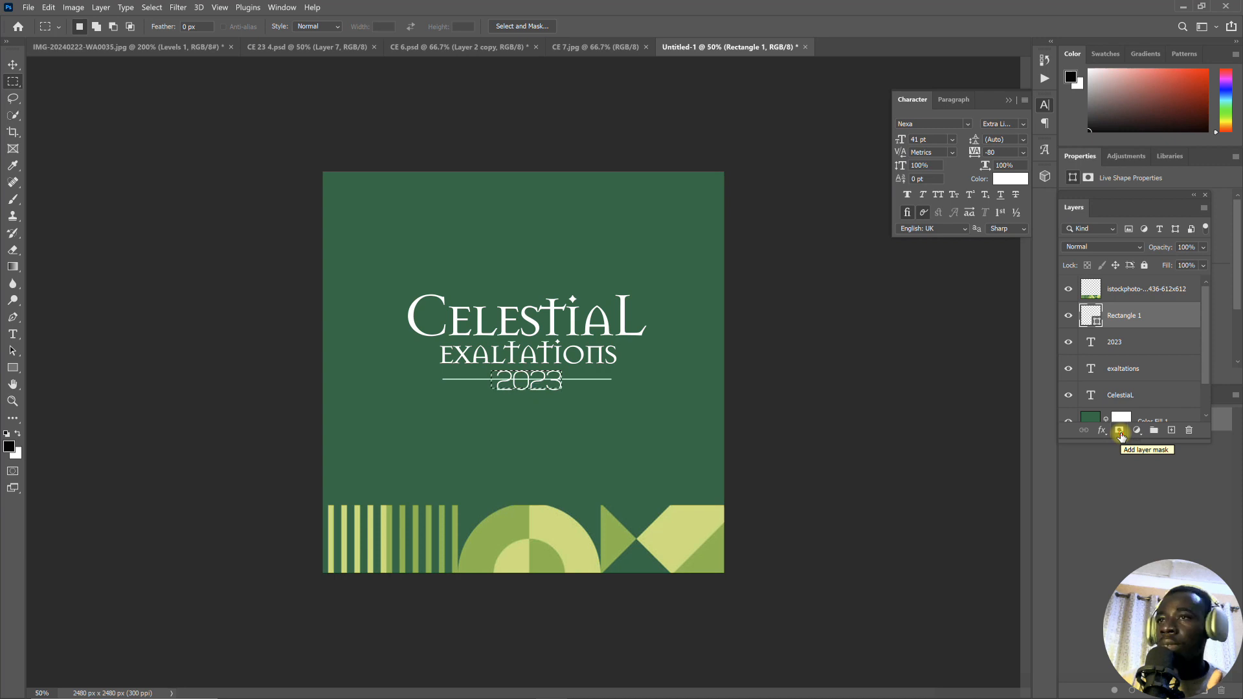
click(1120, 434)
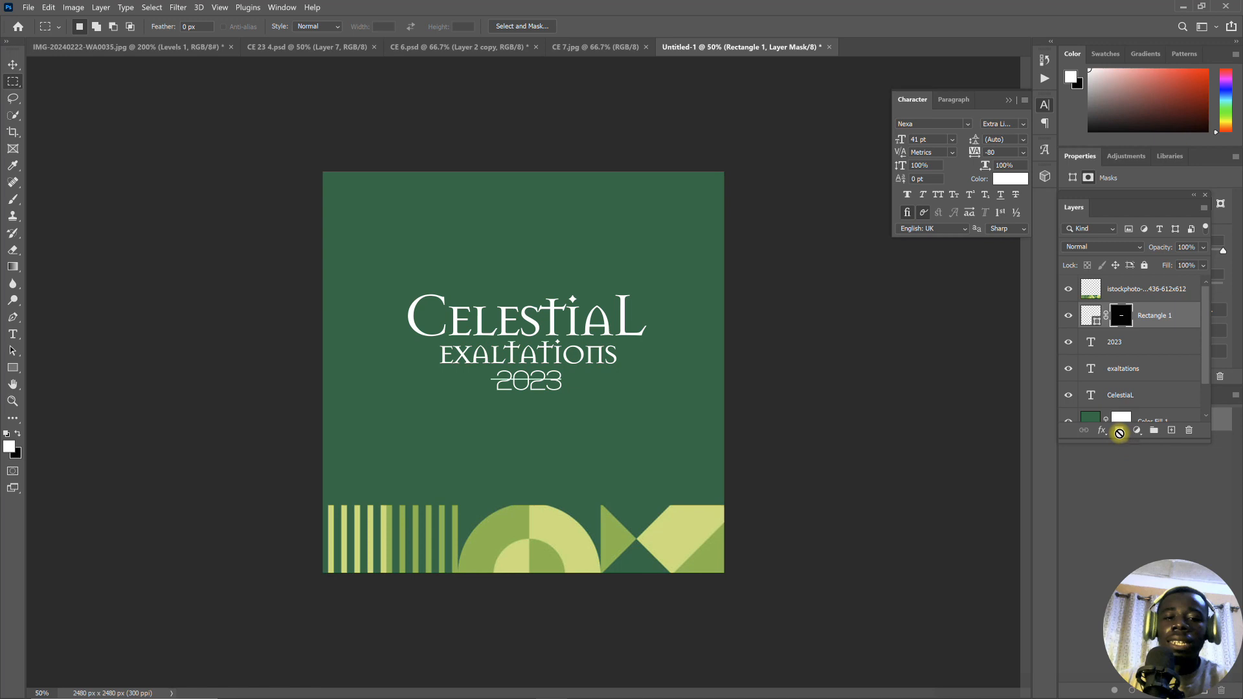
key(ctrl+i)
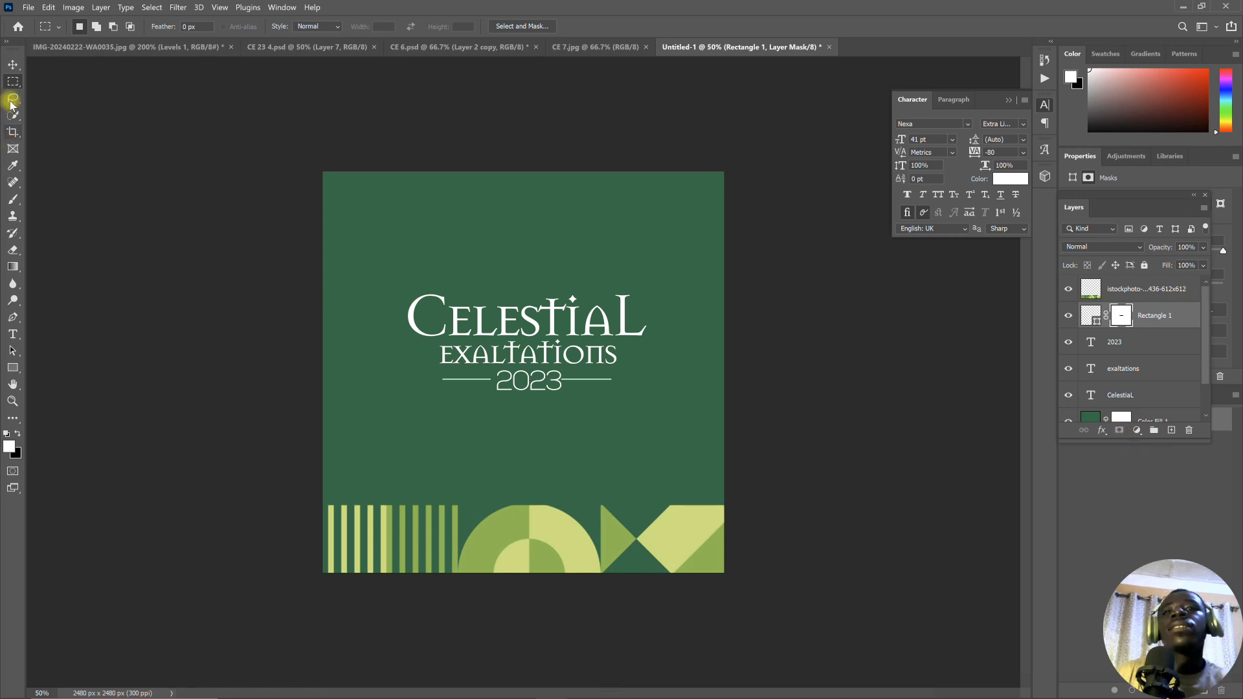
- Group the line with the "2023", "exaltations" and "CelestiaL" text layers
click(11, 66)
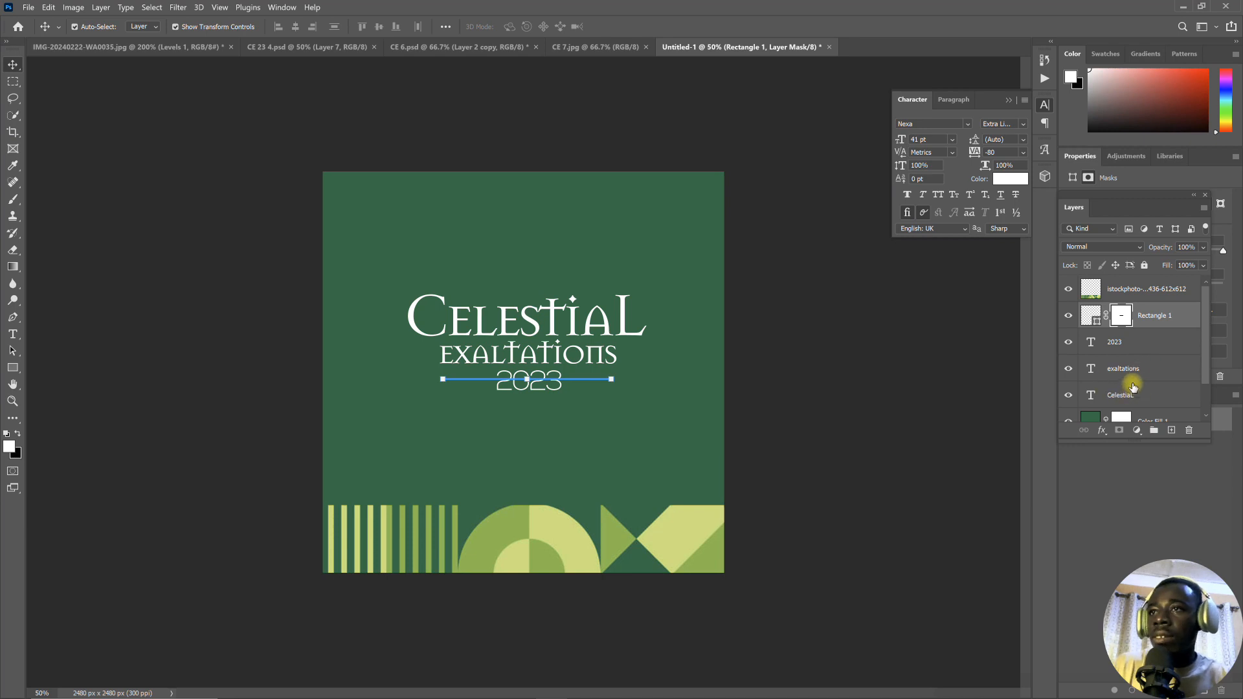
shift+click(1129, 395)
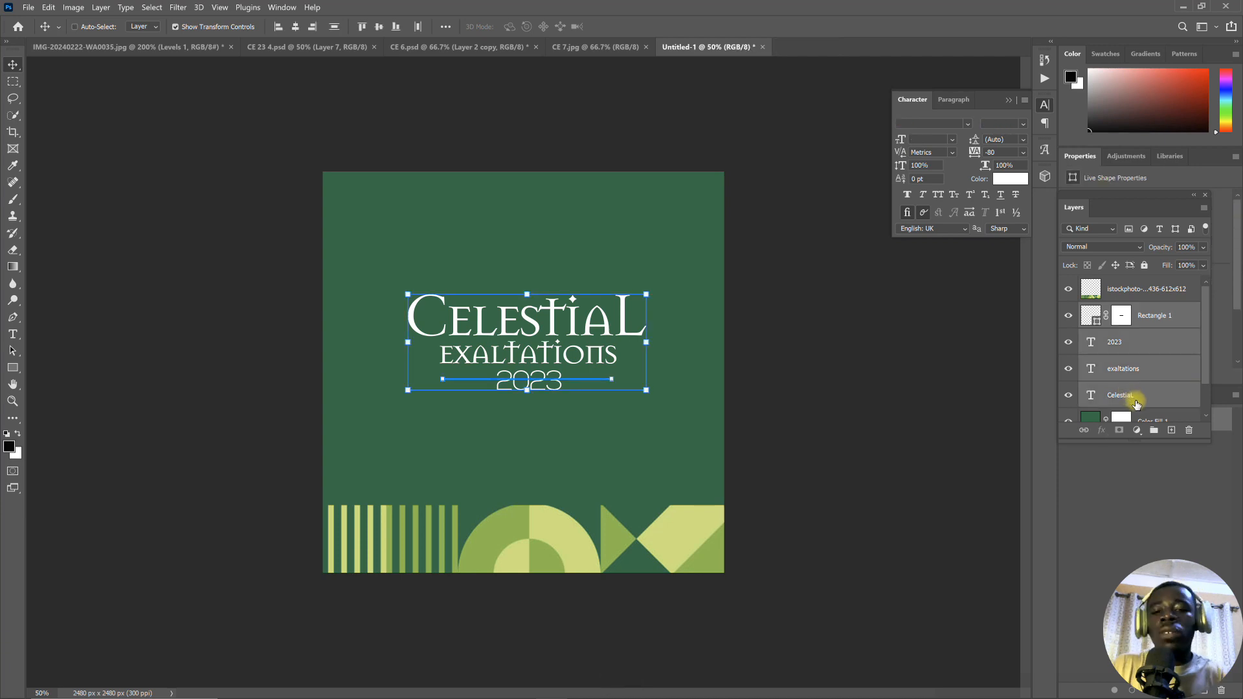
key(ctrl+g)
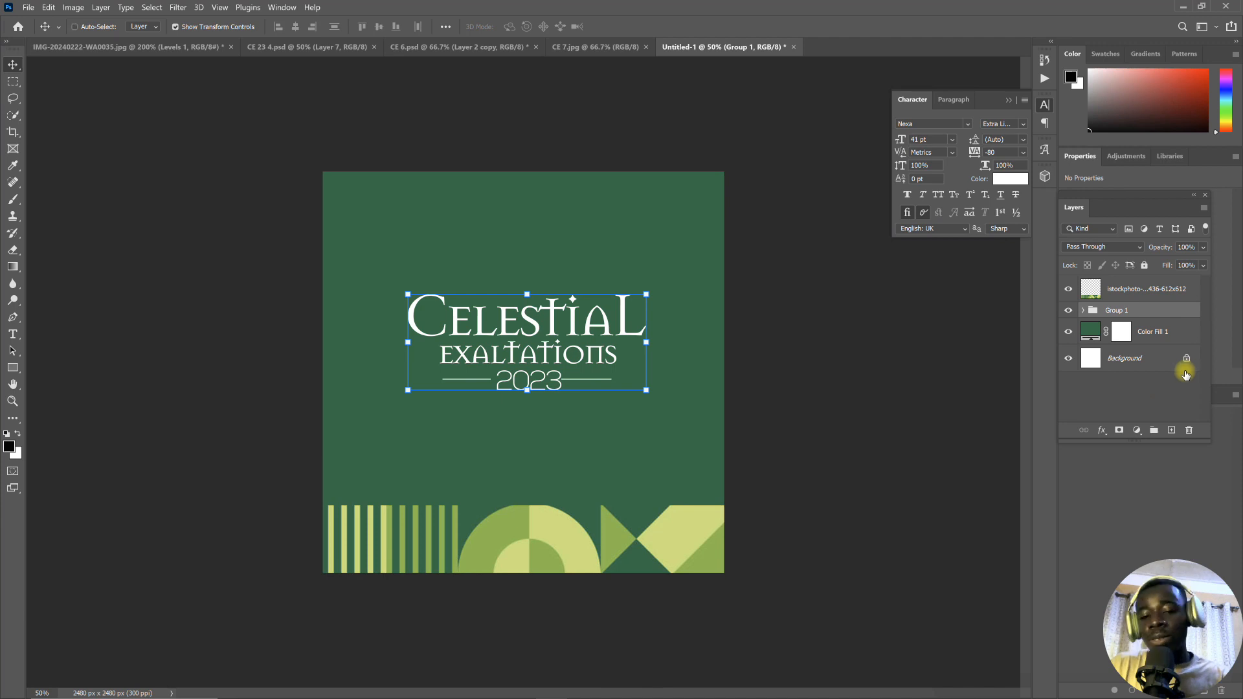
- Merge a duplicate of the title group into a single layer and hide the original group
key(ctrl+j)
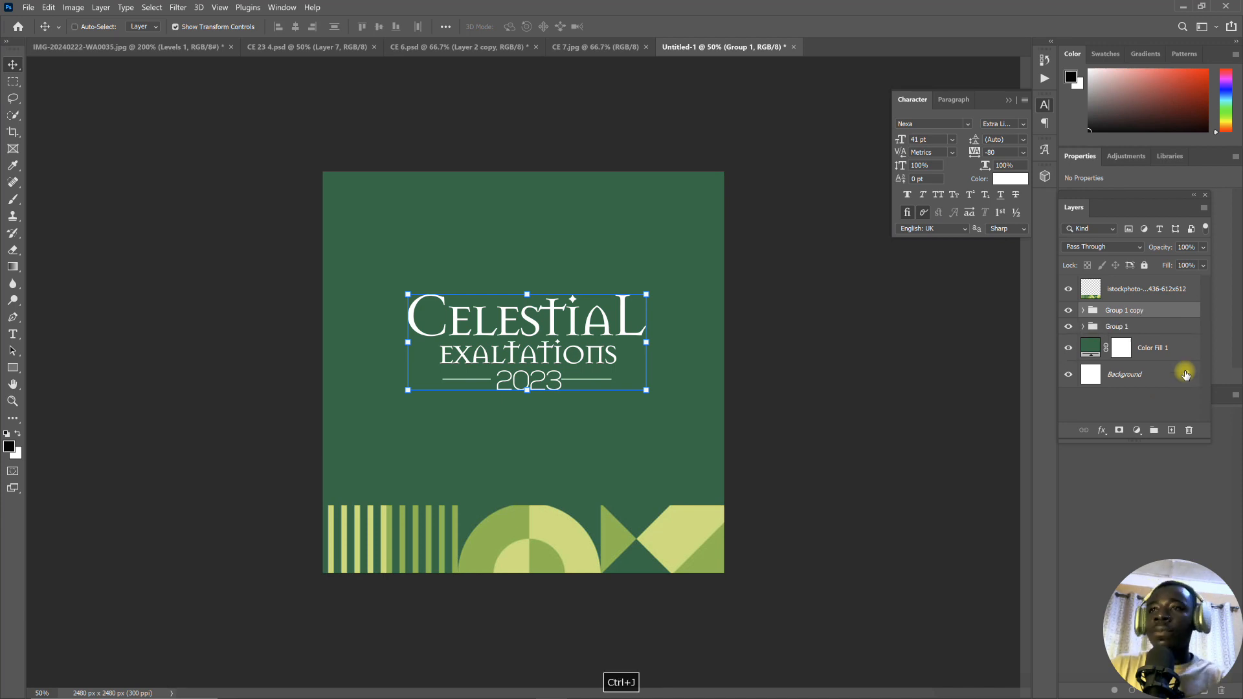
click(1112, 328)
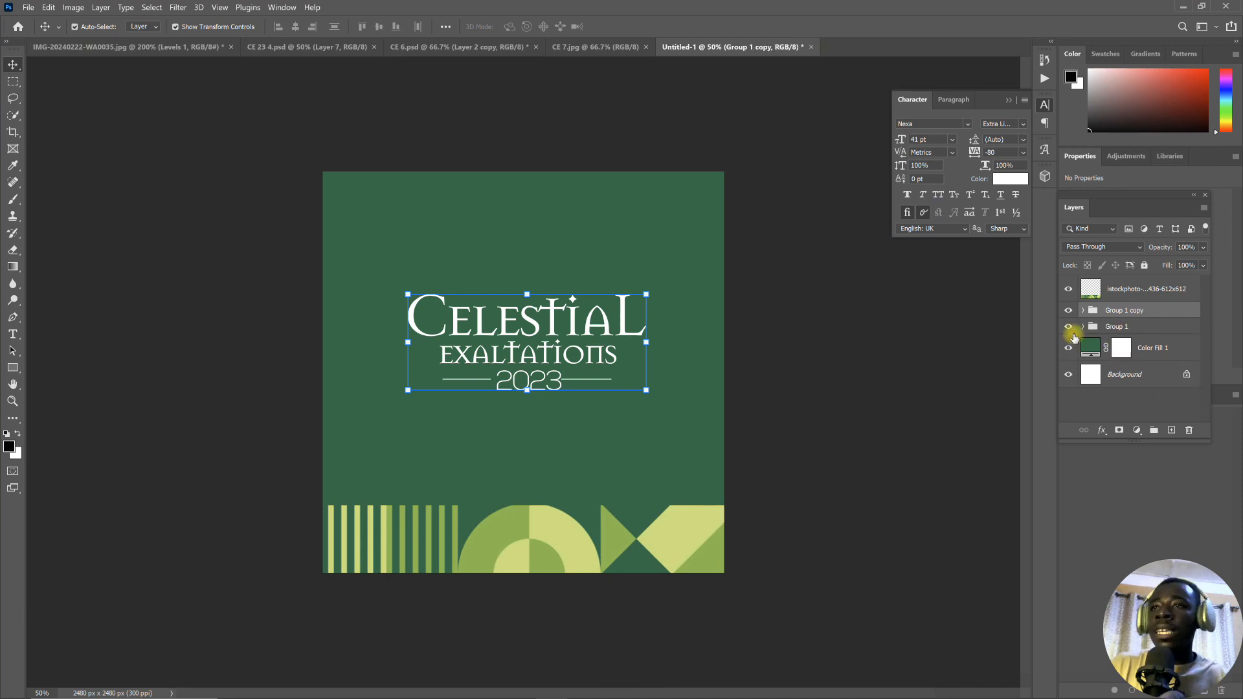
click(1068, 328)
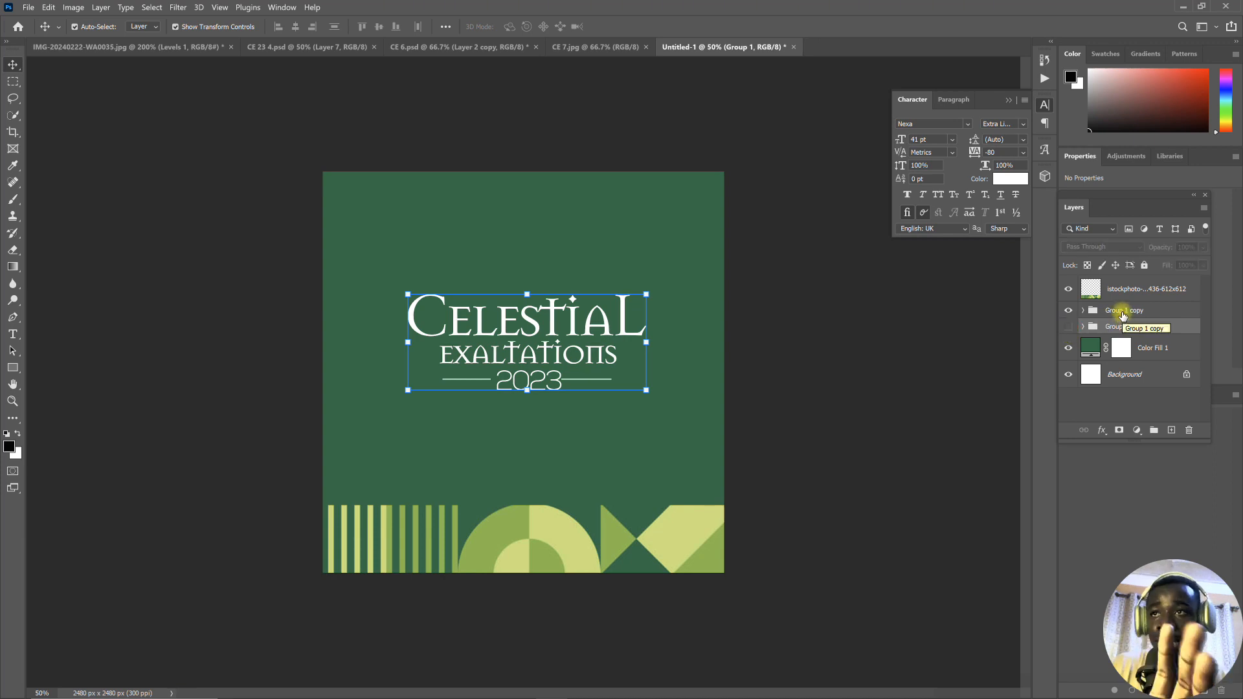
right_click(1123, 315)
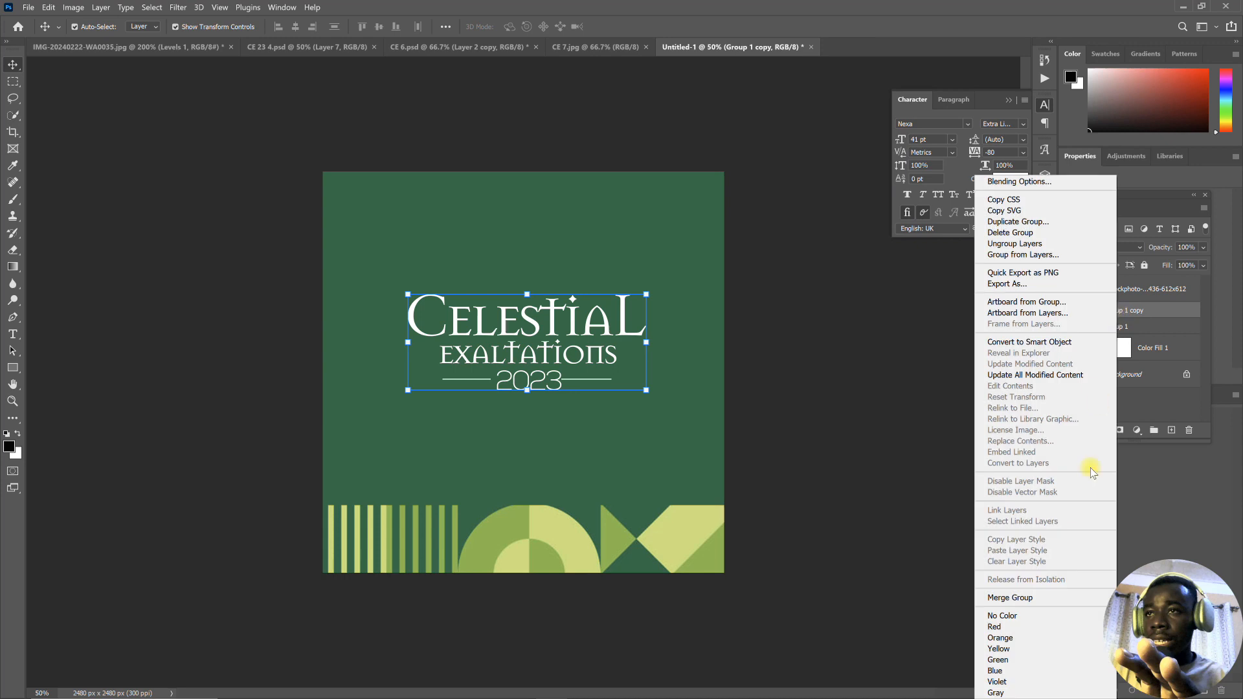
click(1013, 596)
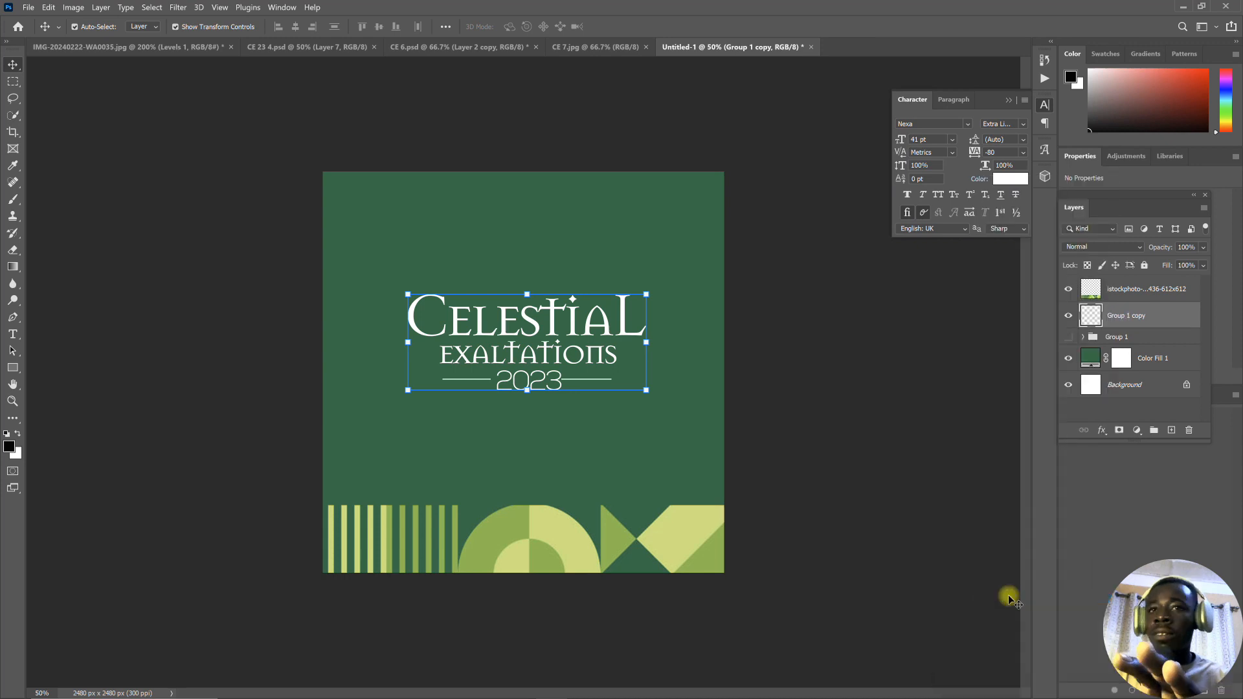
- Enlarge the merged title proportionally to about 119%, keeping its upper edge in place, and apply the transform
drag(525, 396, 523, 409)
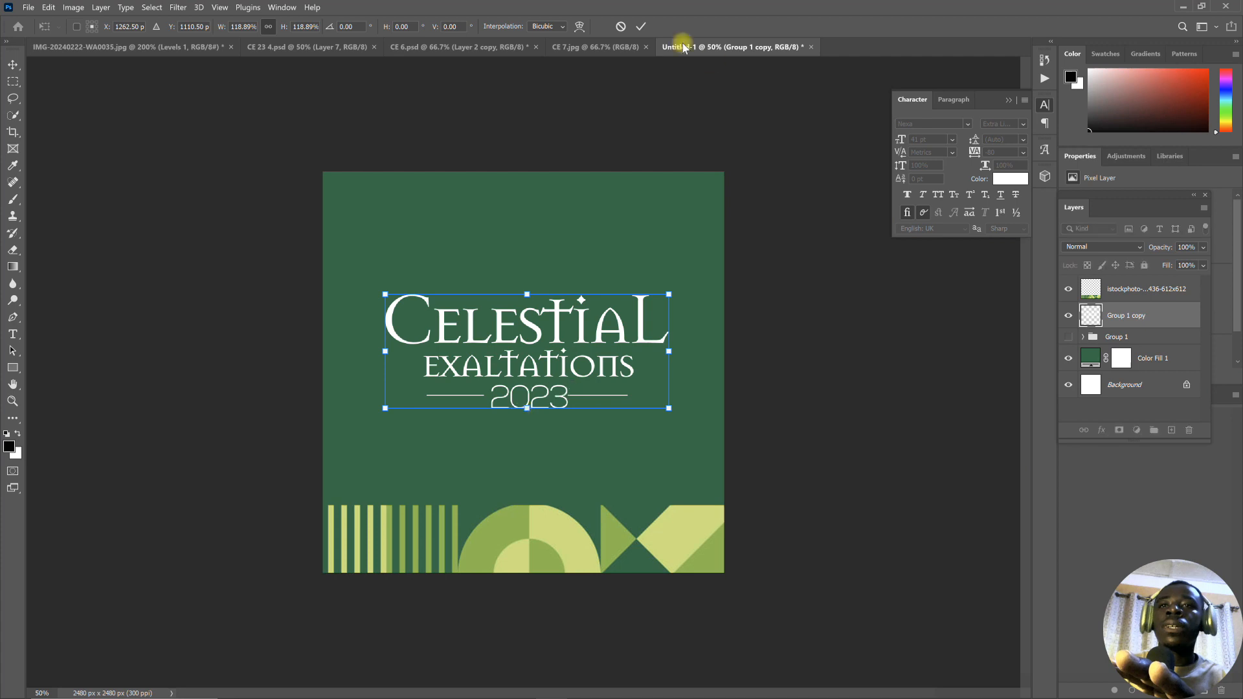
click(640, 29)
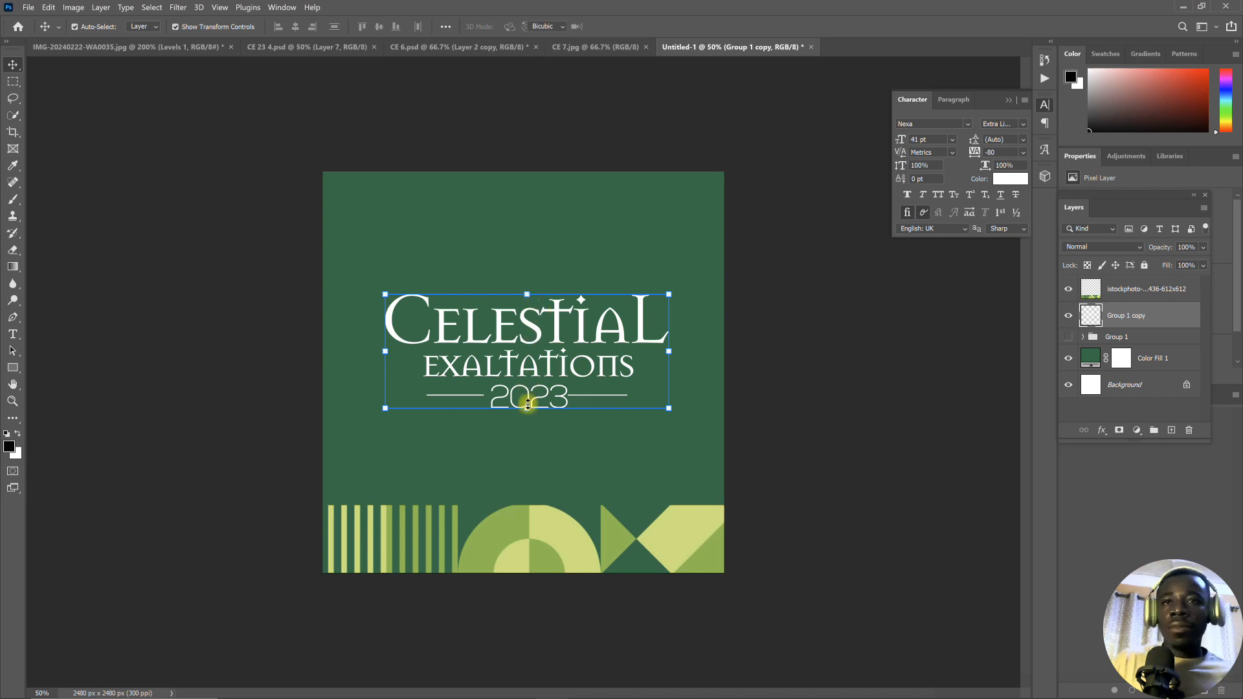
- Try scaling the merged title down to about 97% from below and compare it with the CE 7.jpg reference
drag(527, 403, 529, 394)
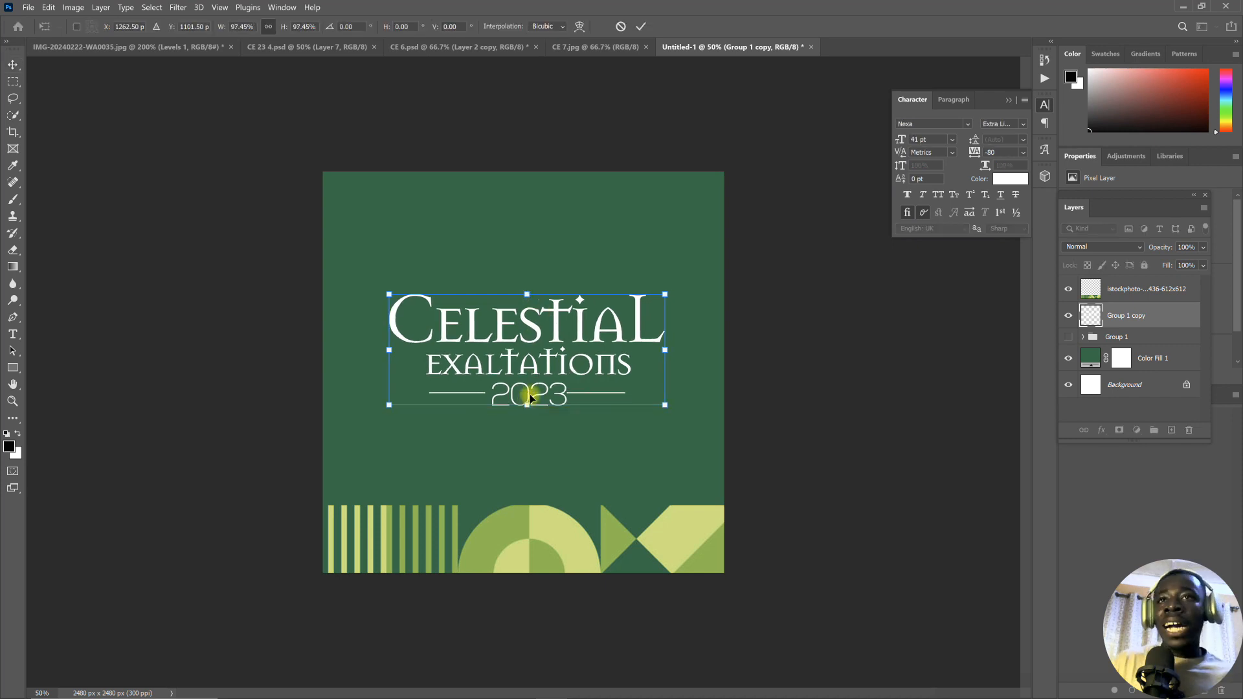
click(574, 48)
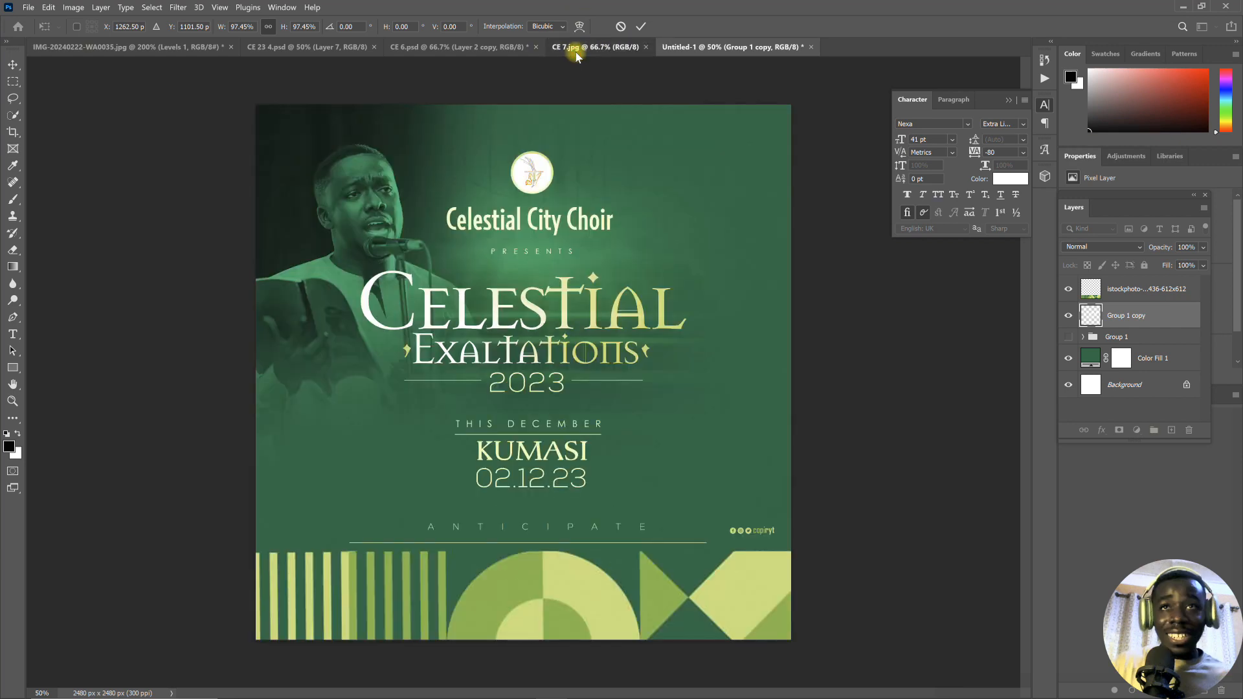
click(689, 46)
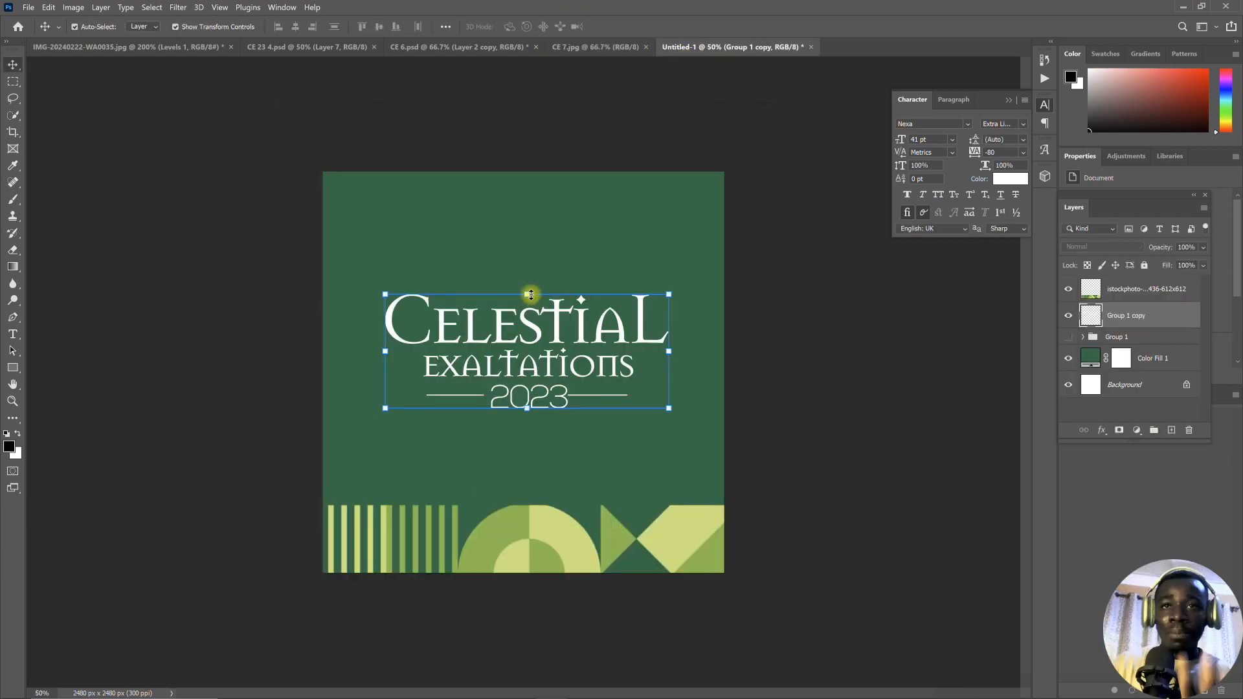
- Scale the merged title down proportionally to about 97%, keeping its lower edge in place, and apply the transform
key(ctrl+t)
drag(527, 293, 528, 296)
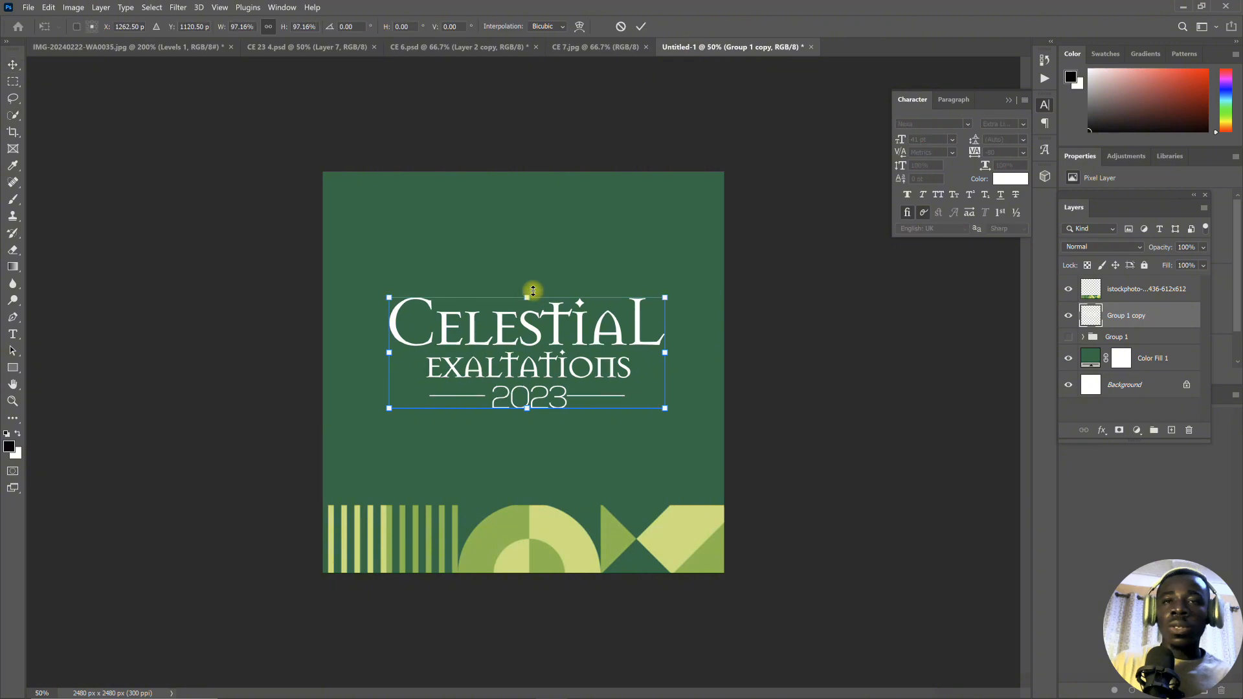
click(636, 31)
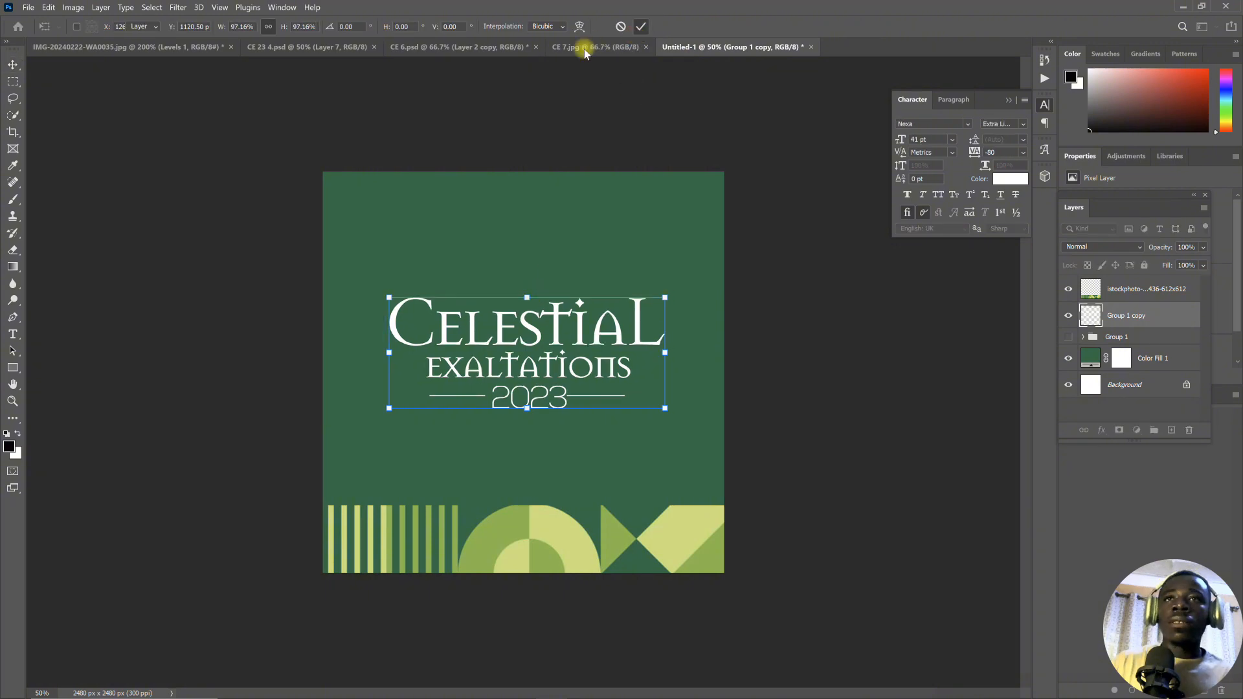
- Add a new text line reading "Celestial City Choir" in the empty green area above the merged title
click(13, 334)
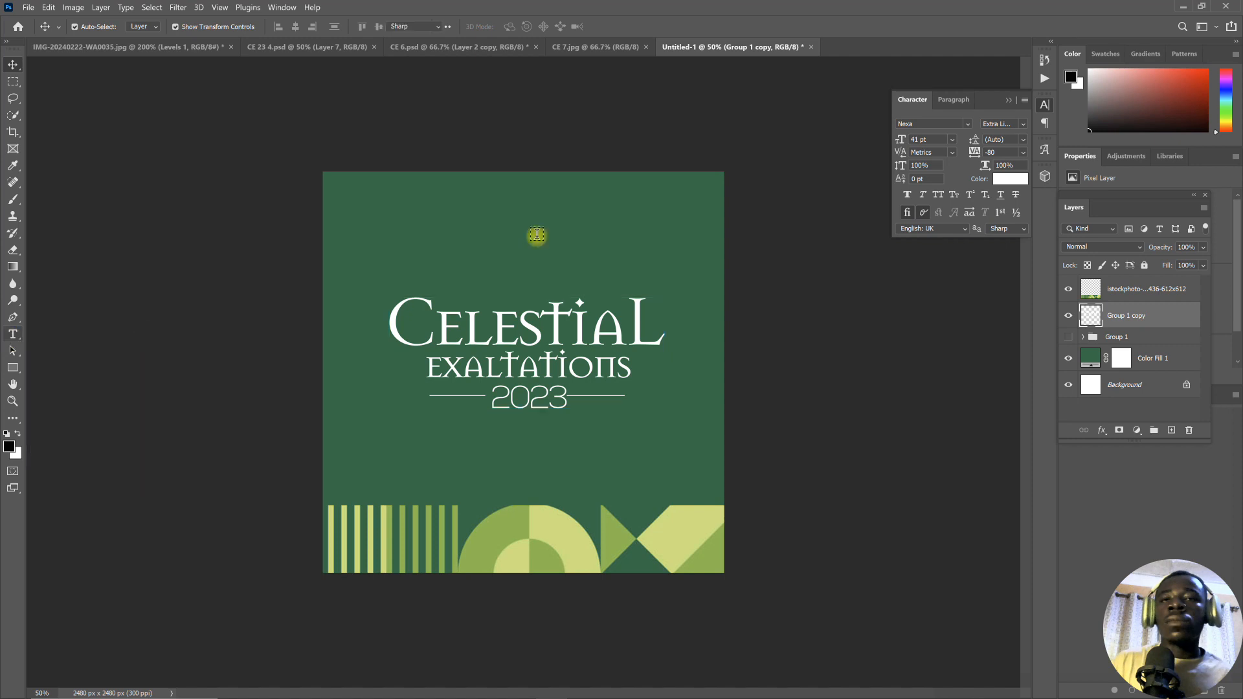
click(495, 228)
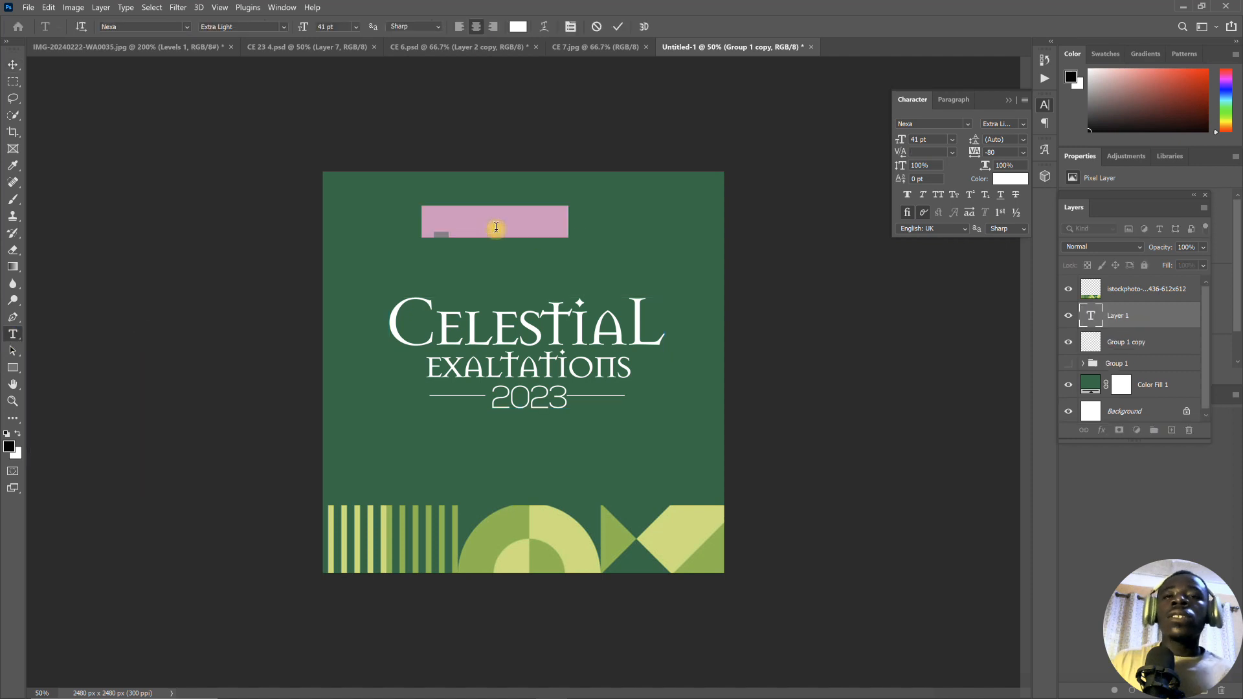
key(Caps_Lock)
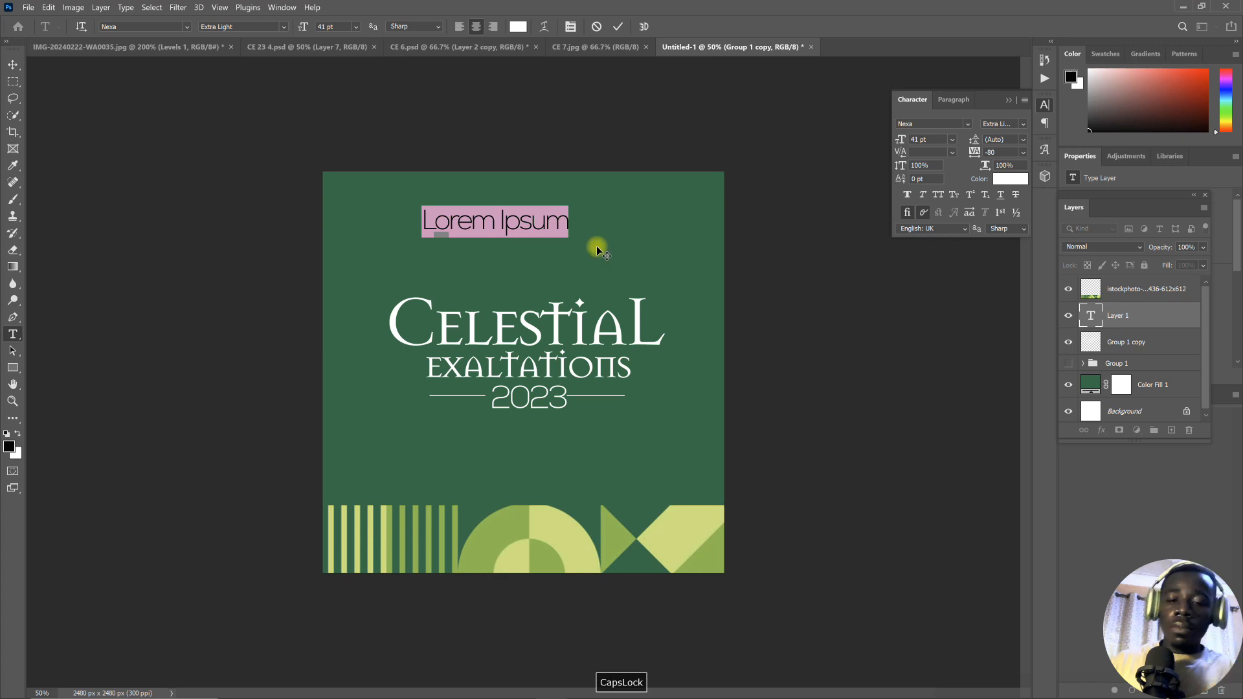
text(Ce)
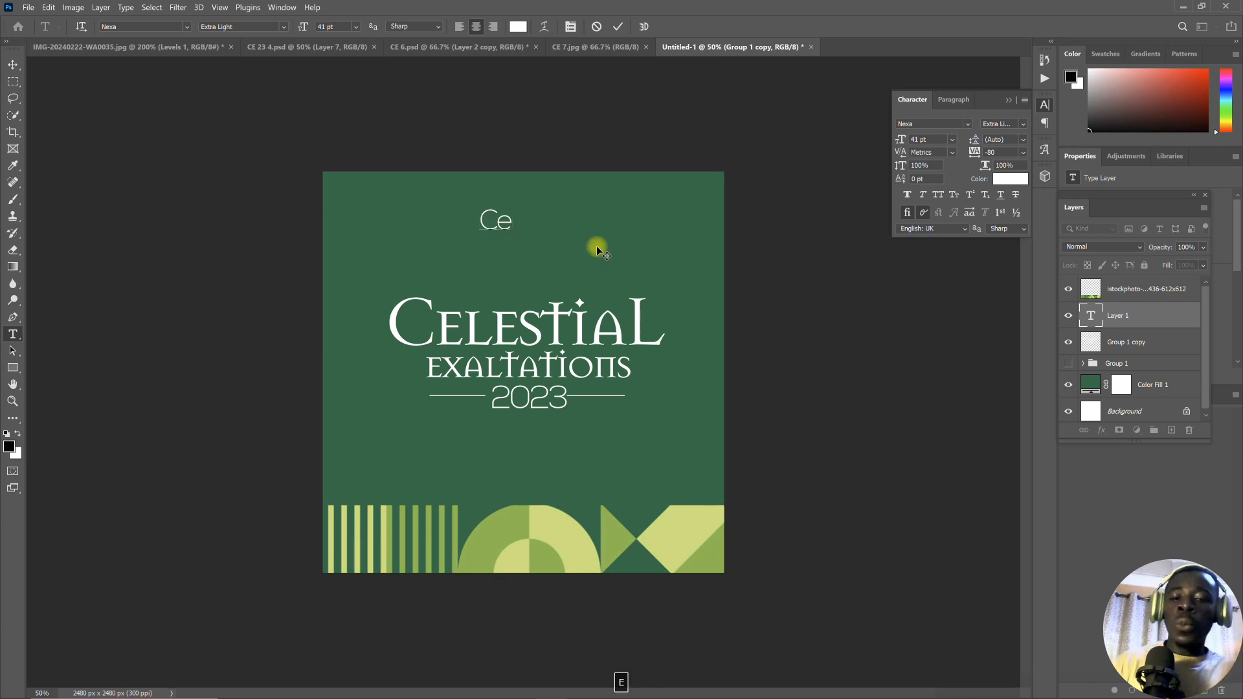
text(lest)
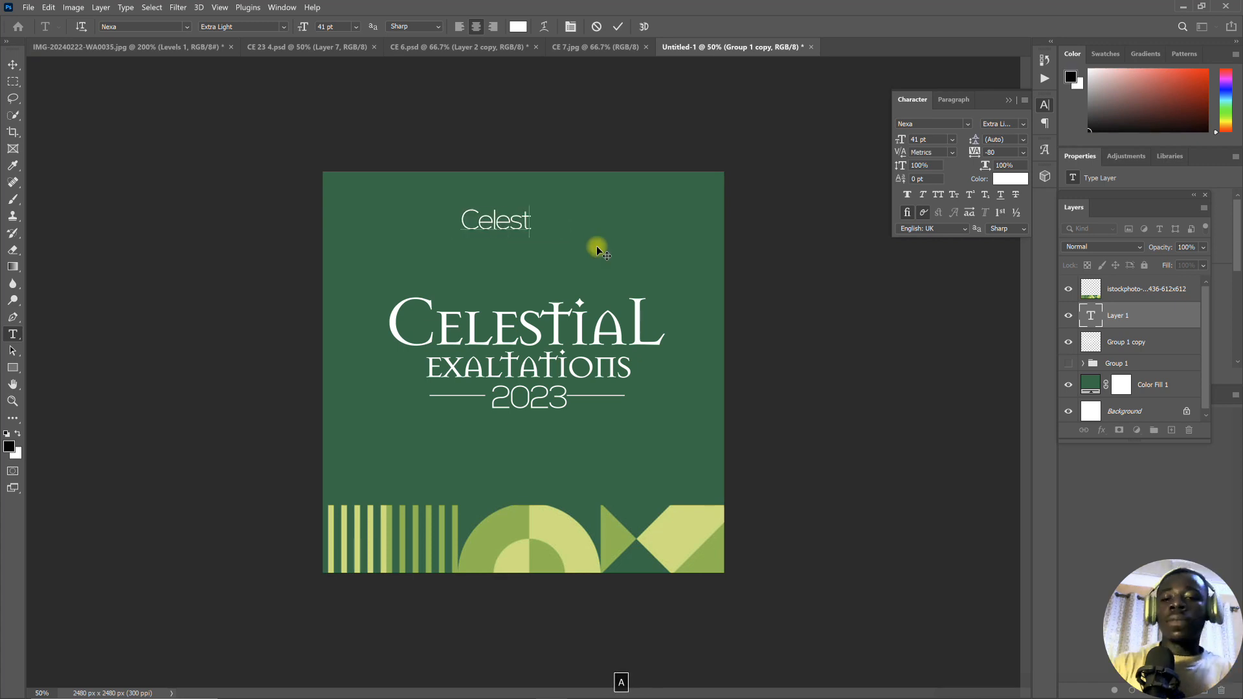
text(ial C)
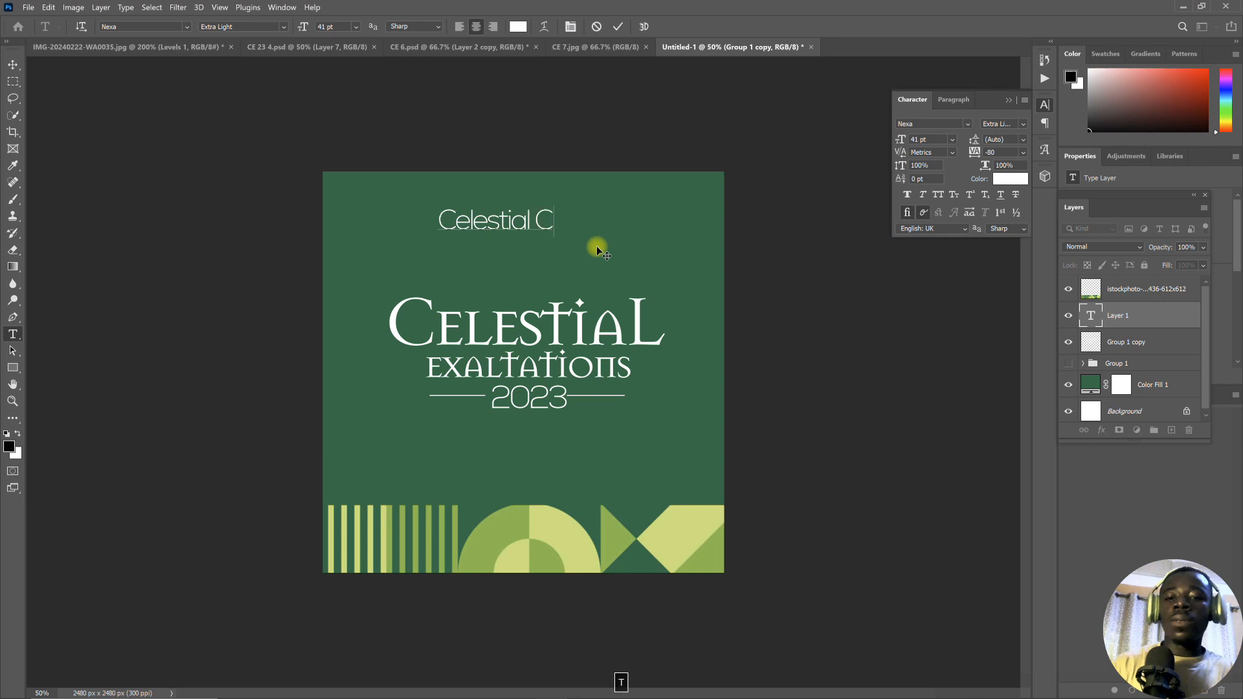
text(ity Ch)
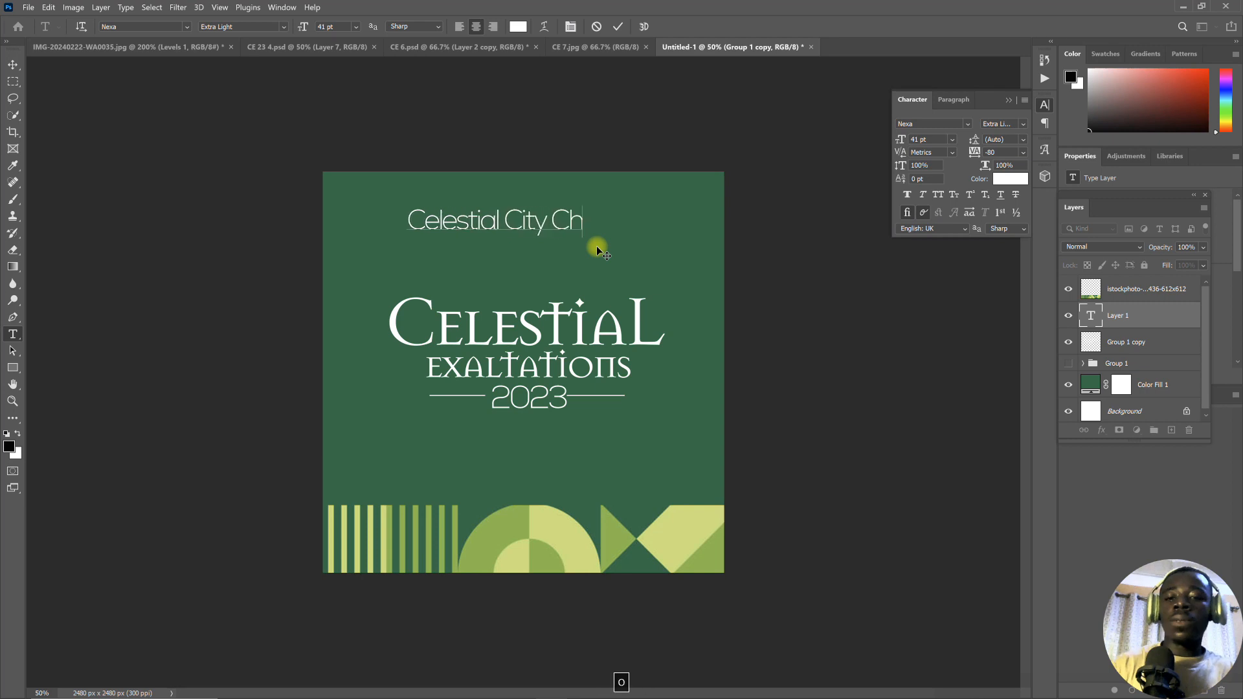
text(oir)
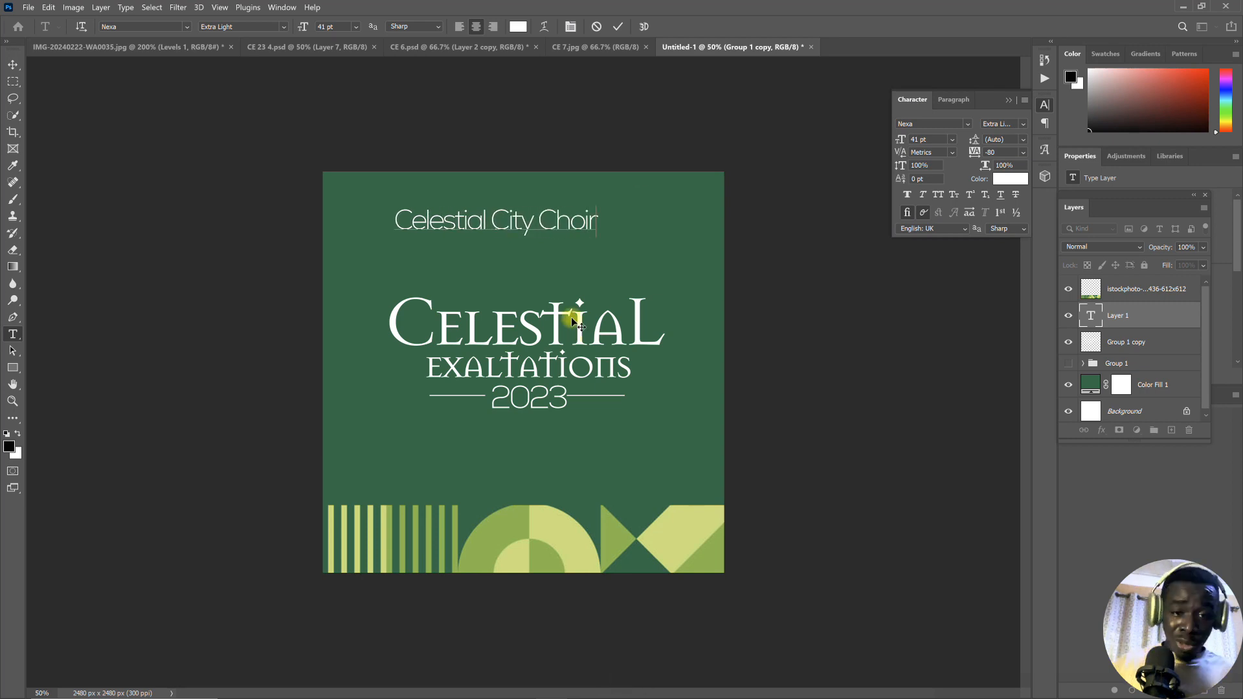
- Set the "Celestial City Choir" text to 31 pt and move it to be roughly centred above the title
key(ctrl+a)
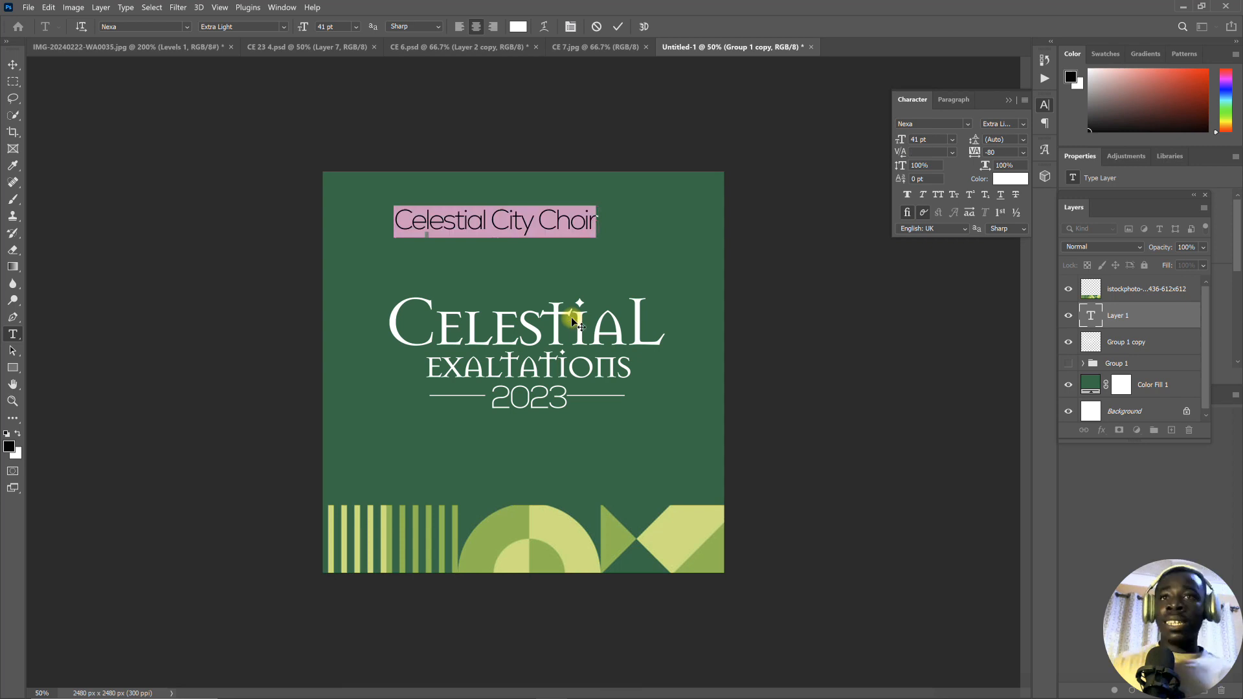
drag(308, 28, 297, 29)
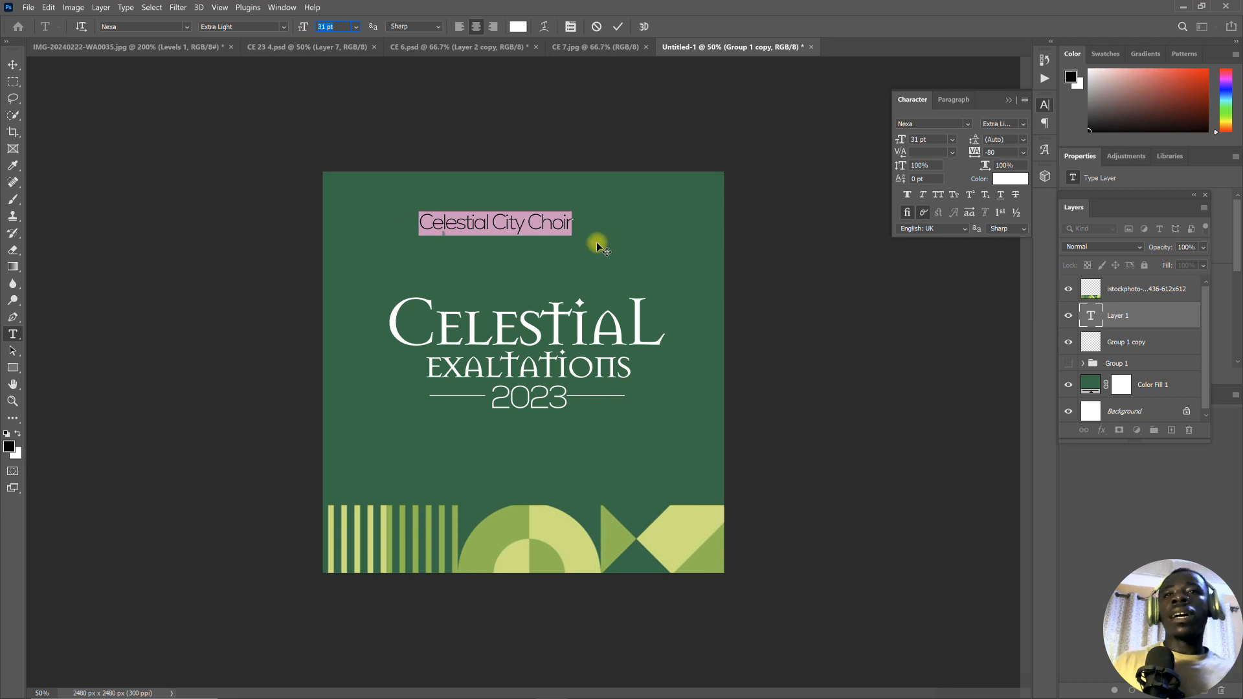
drag(594, 251, 627, 263)
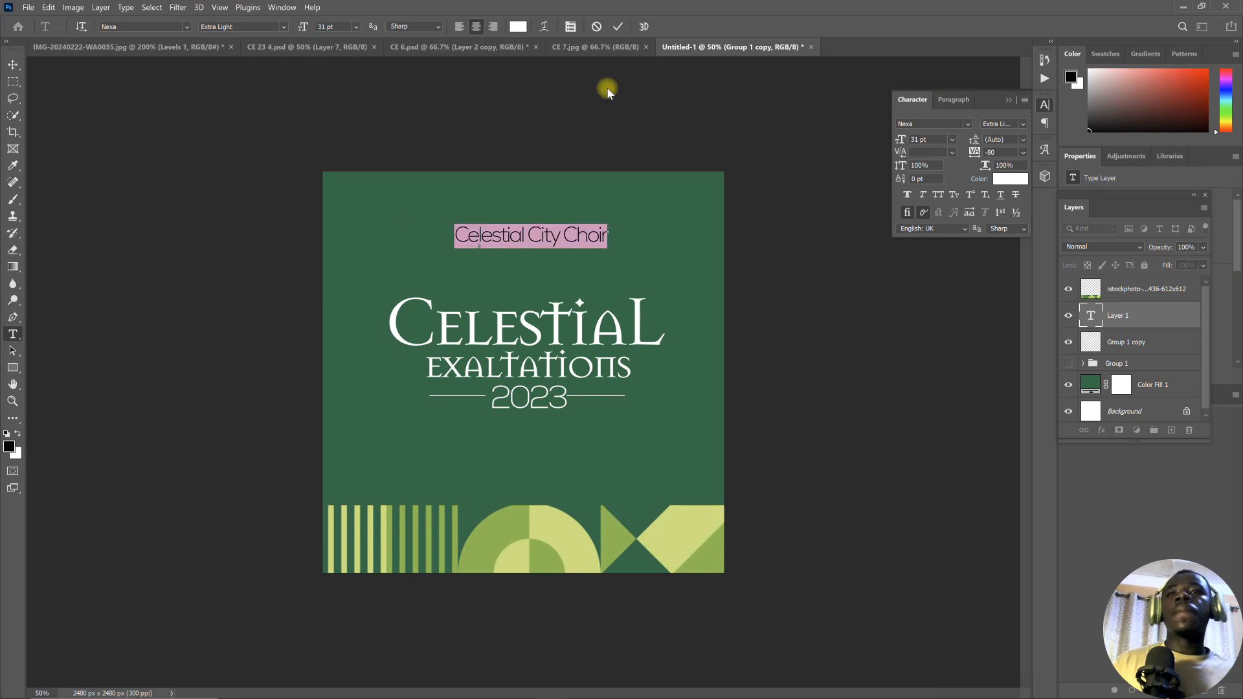
click(619, 27)
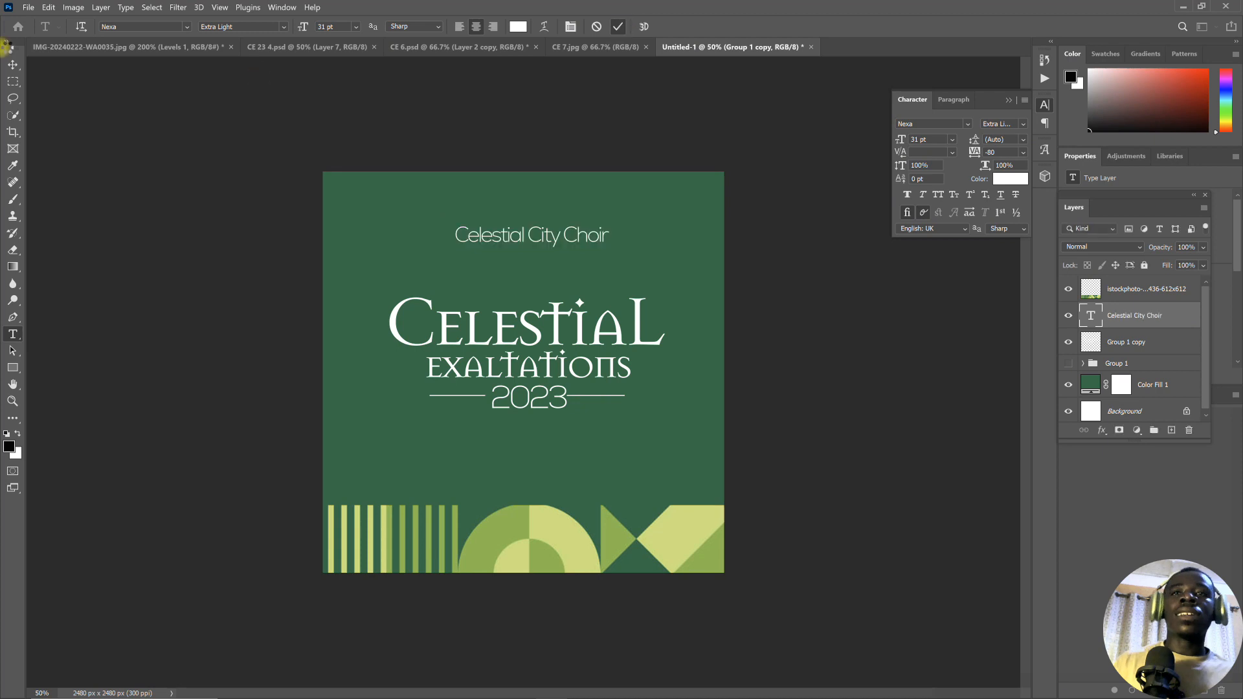
- Check the heading in the CE 7.jpg reference and add the text "PRESENTS" between "Celestial City Choir" and the title, roughly centred
click(12, 65)
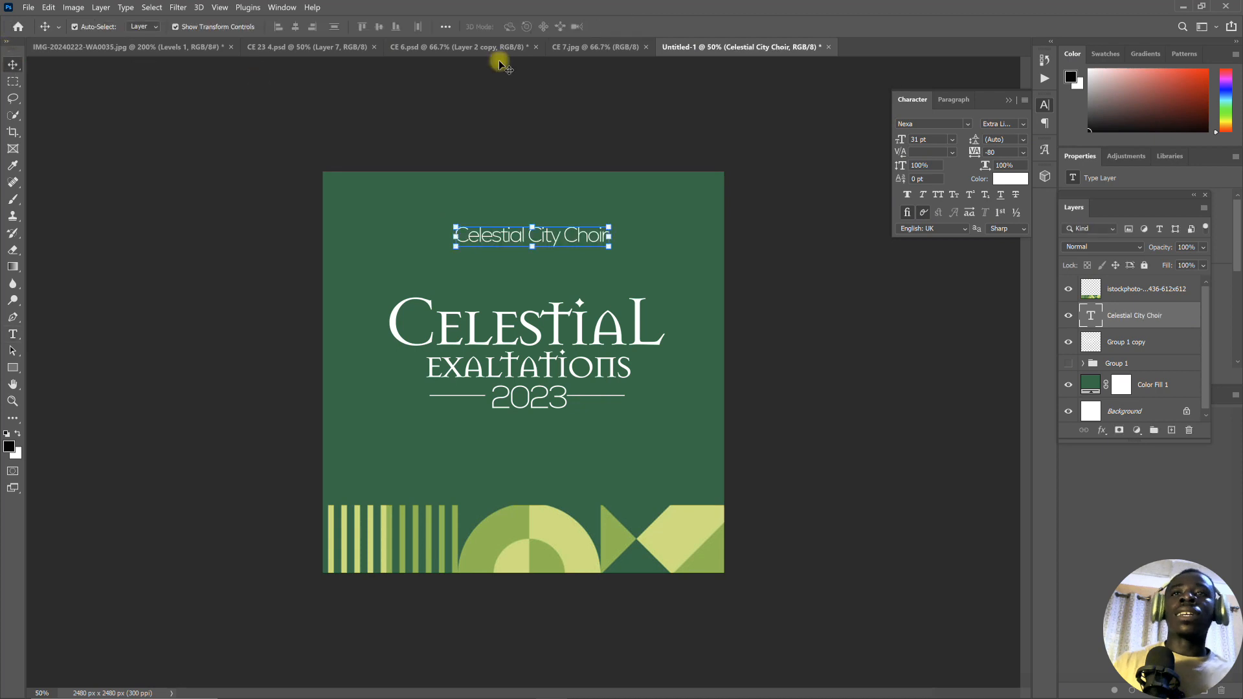
click(579, 47)
click(462, 226)
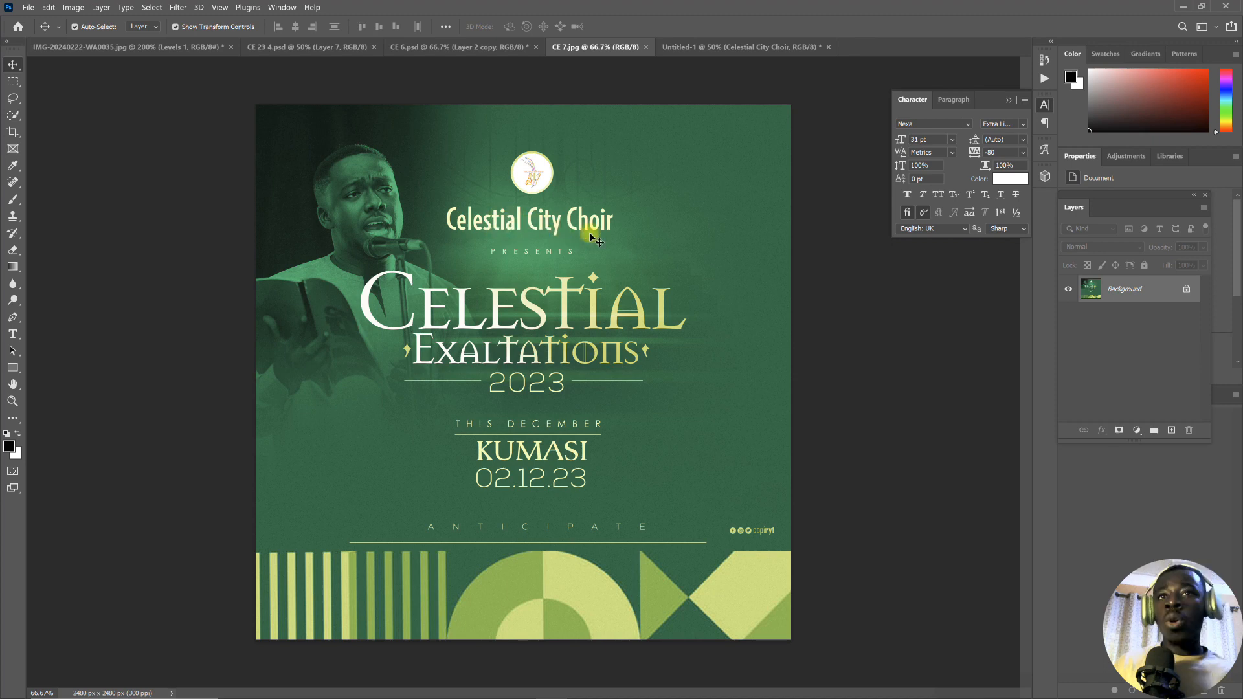
click(712, 47)
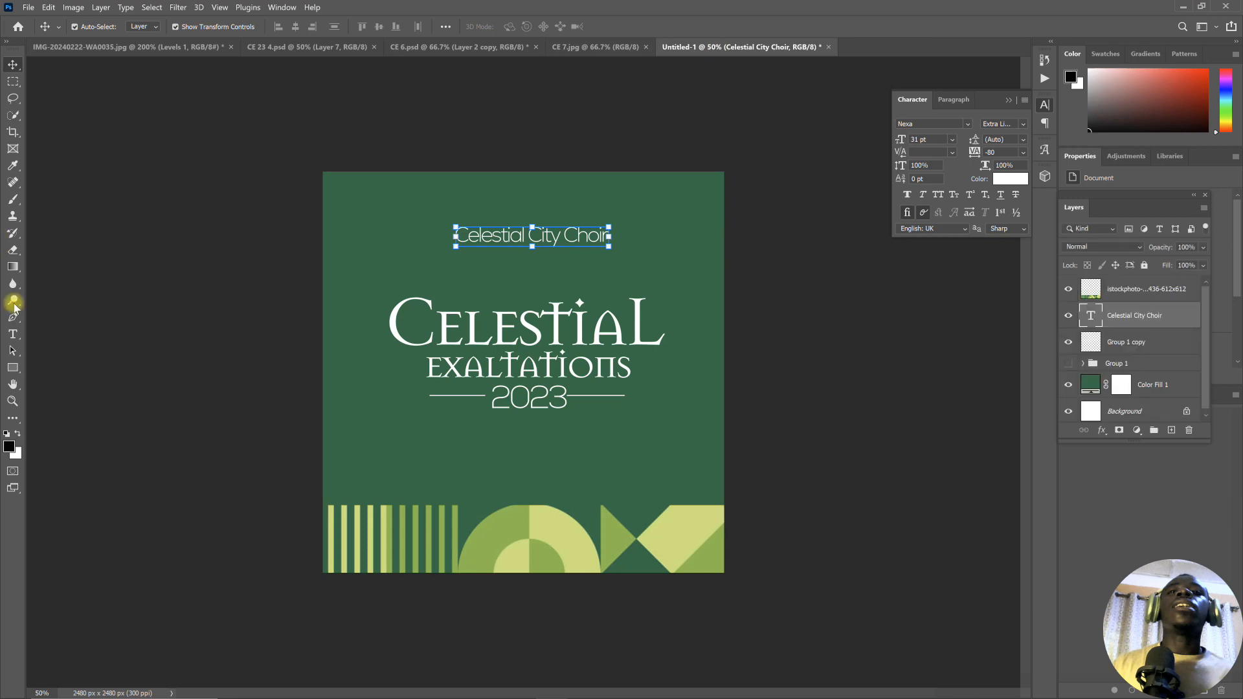
click(12, 334)
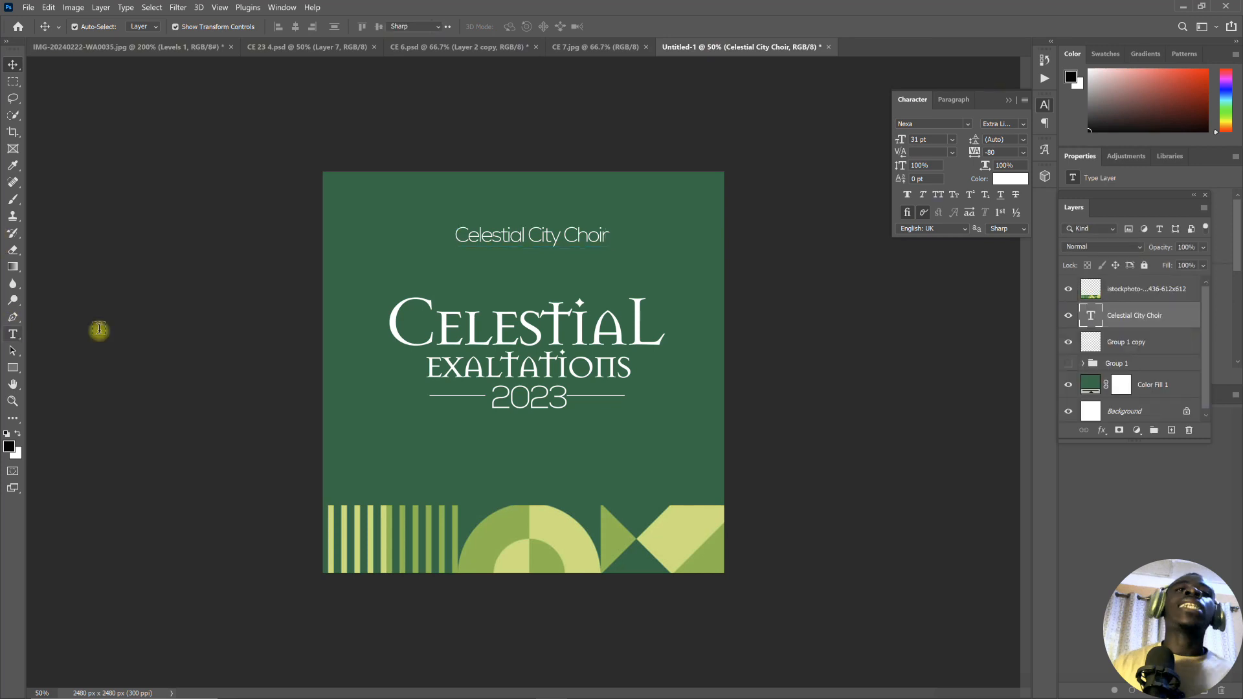
click(498, 275)
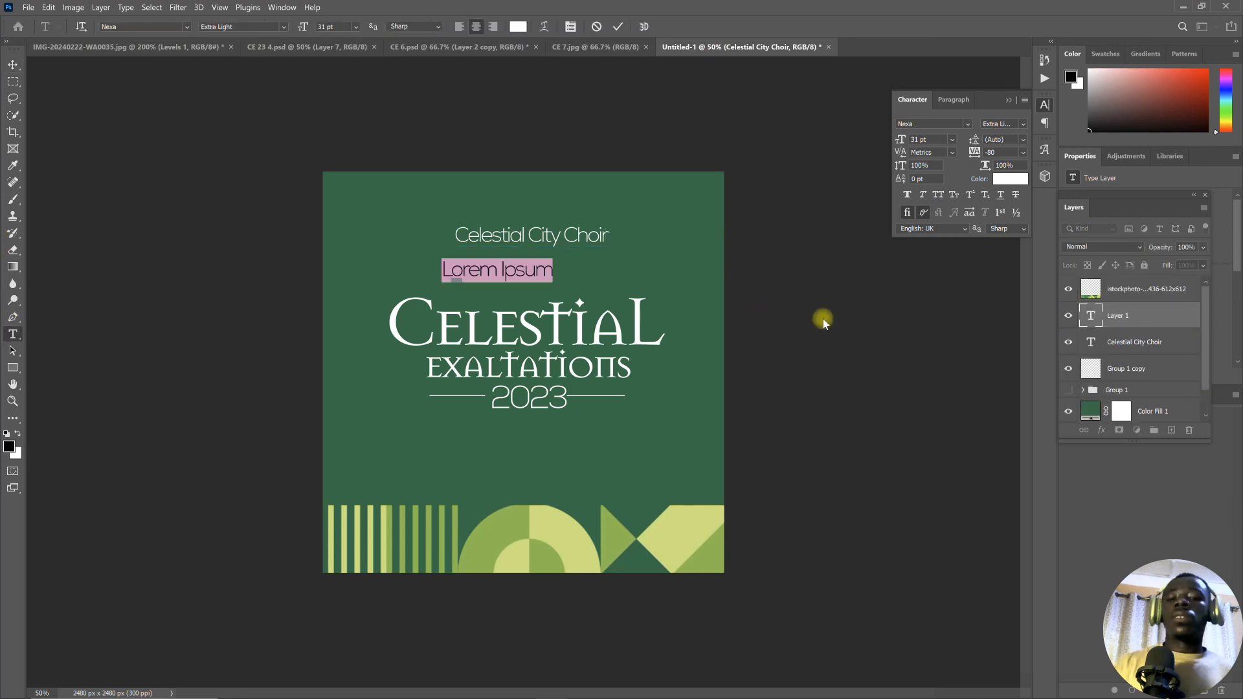
text(p)
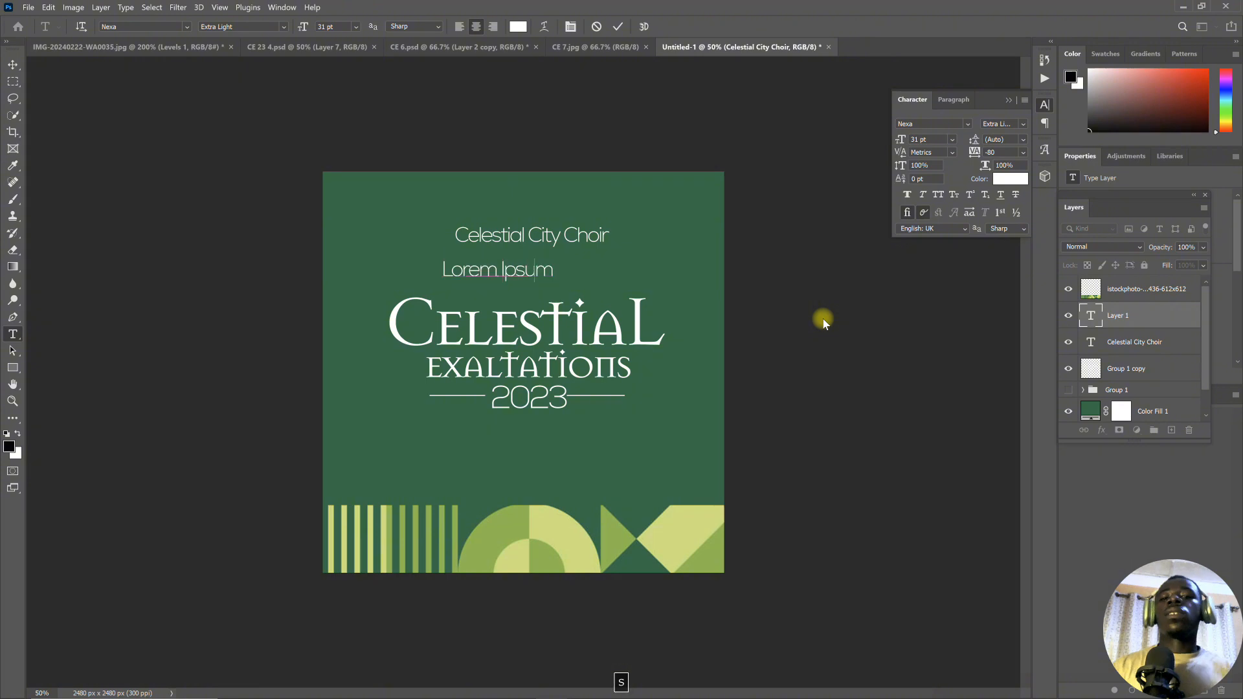
text(RESENTS)
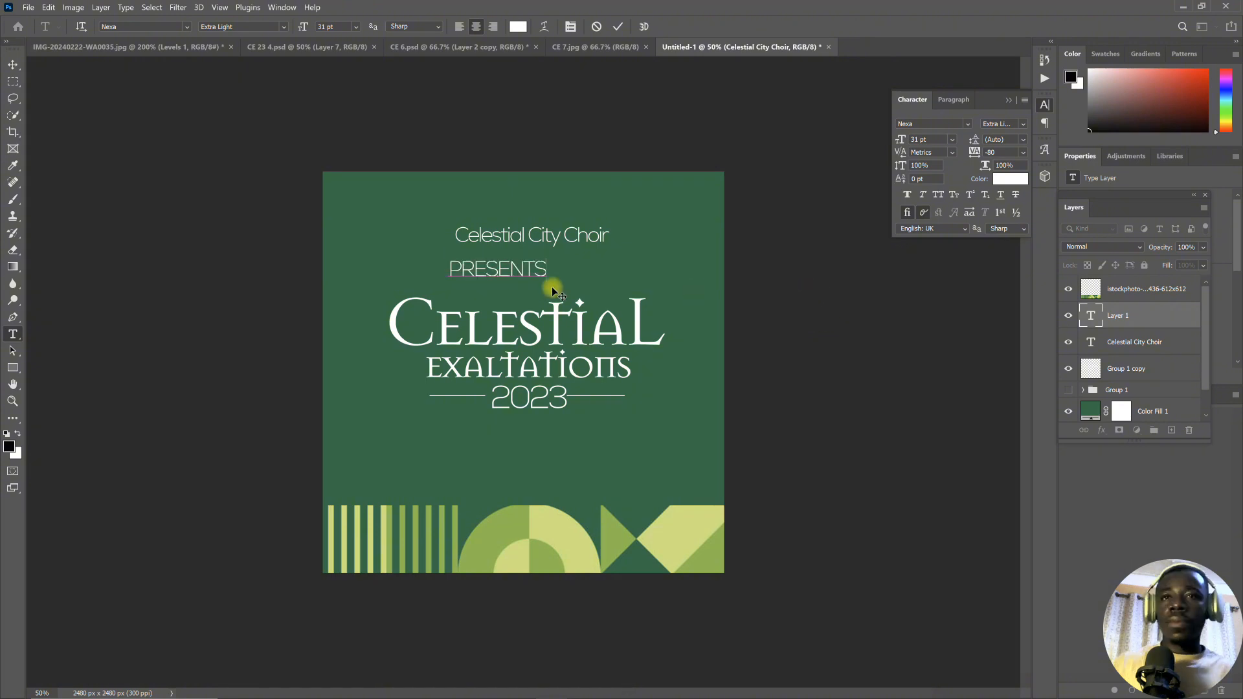
drag(577, 281, 580, 278)
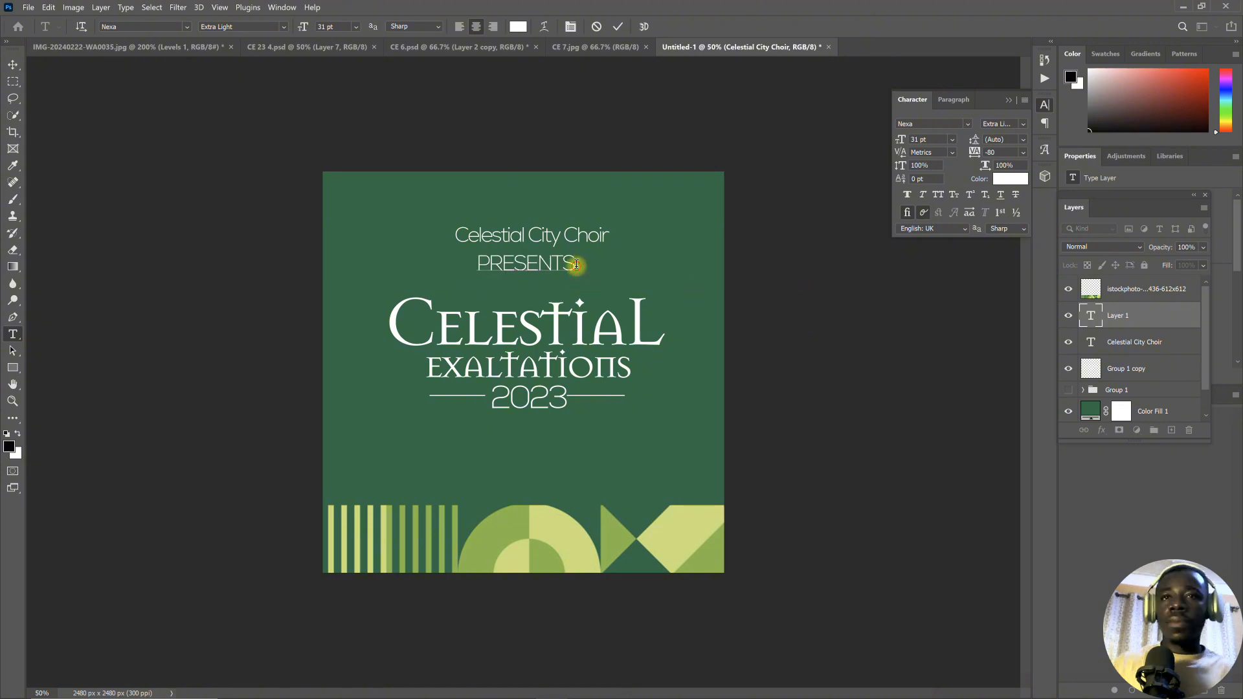
- Set the "PRESENTS" text to 13 pt with a tracking of 420 and commit it
key(ctrl+a)
drag(301, 34, 289, 40)
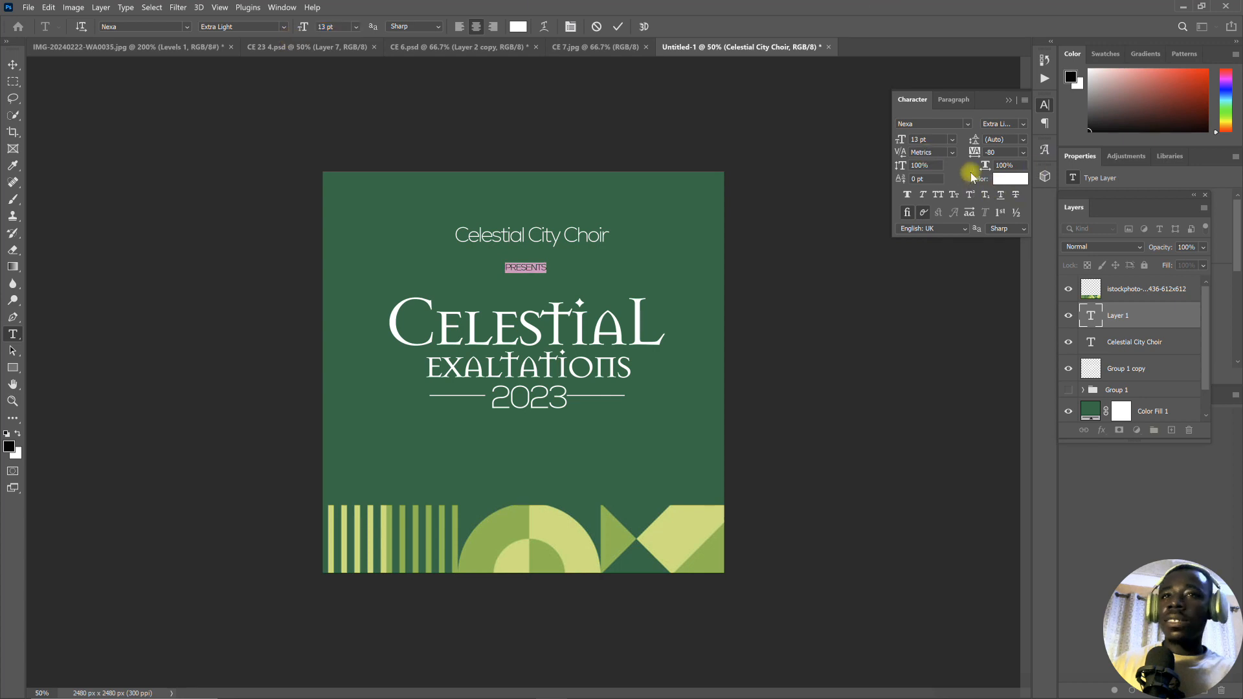
drag(973, 152, 984, 152)
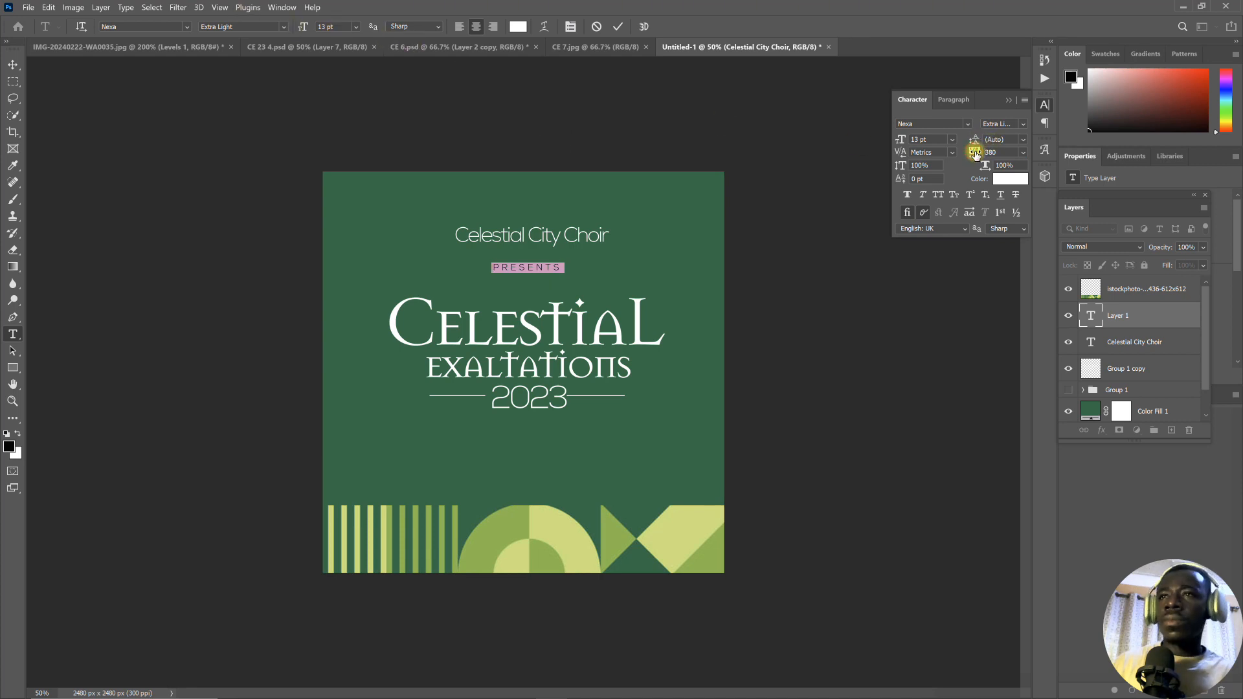
drag(975, 154, 978, 156)
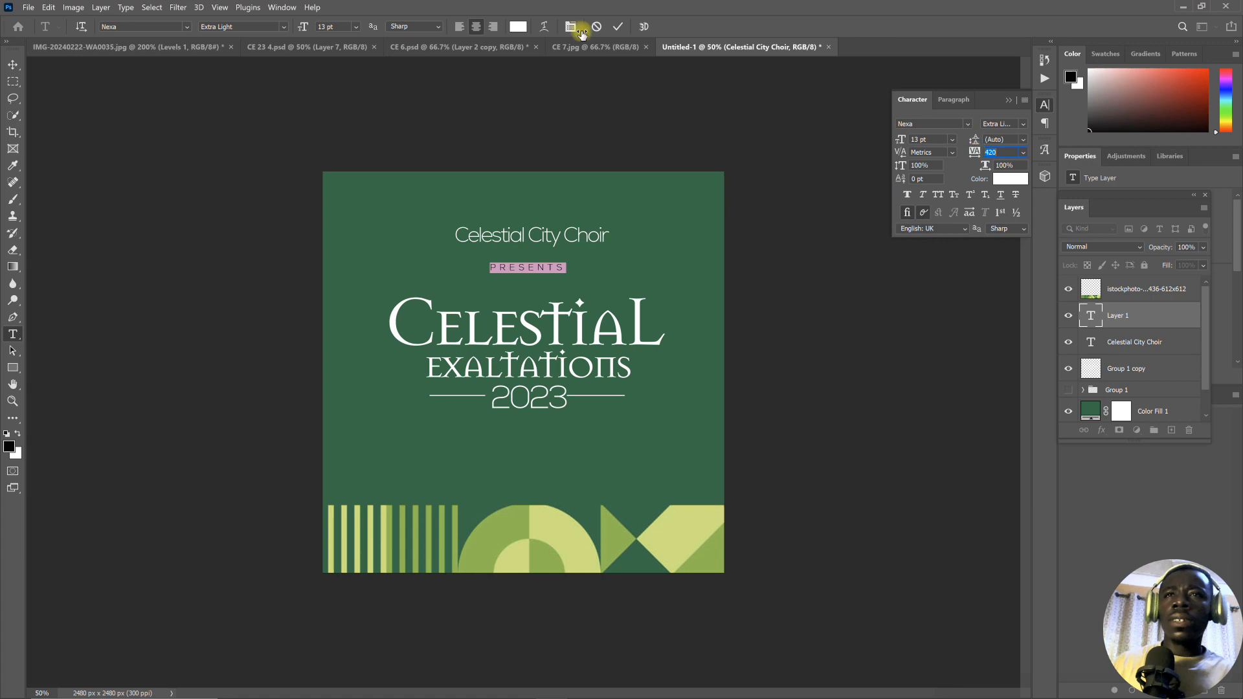
click(617, 27)
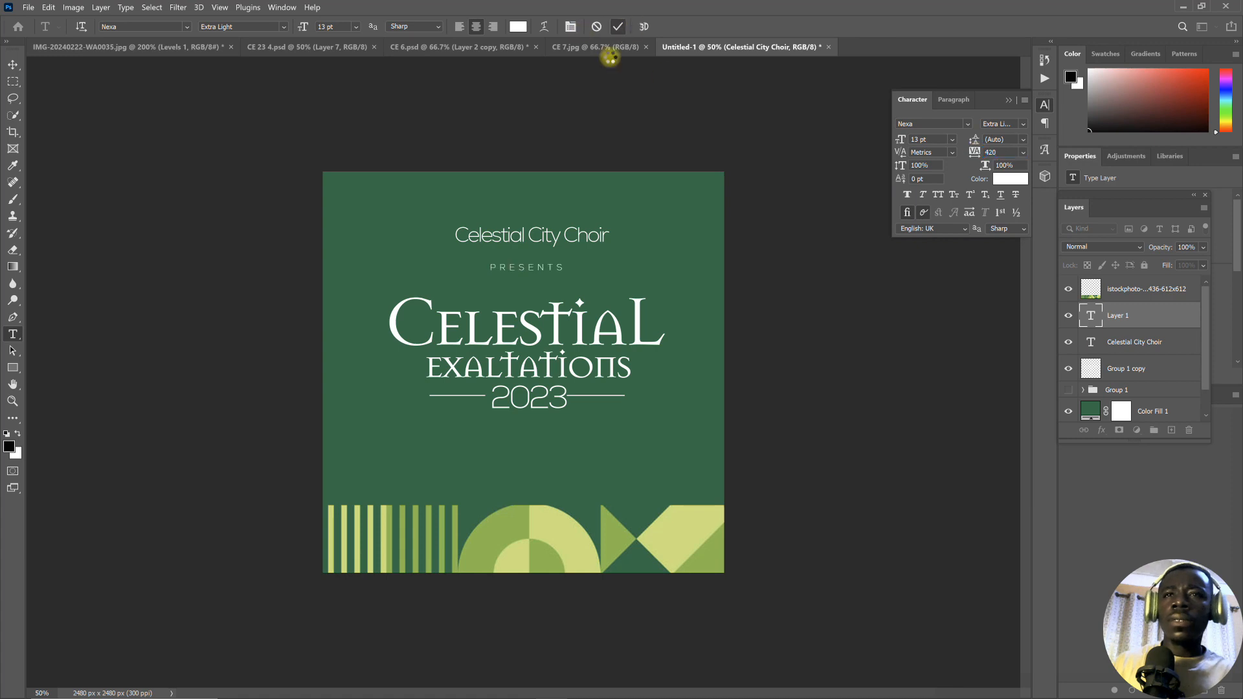
- Move the "Celestial City Choir" line slightly down, closer to "PRESENTS", and commit it
click(536, 236)
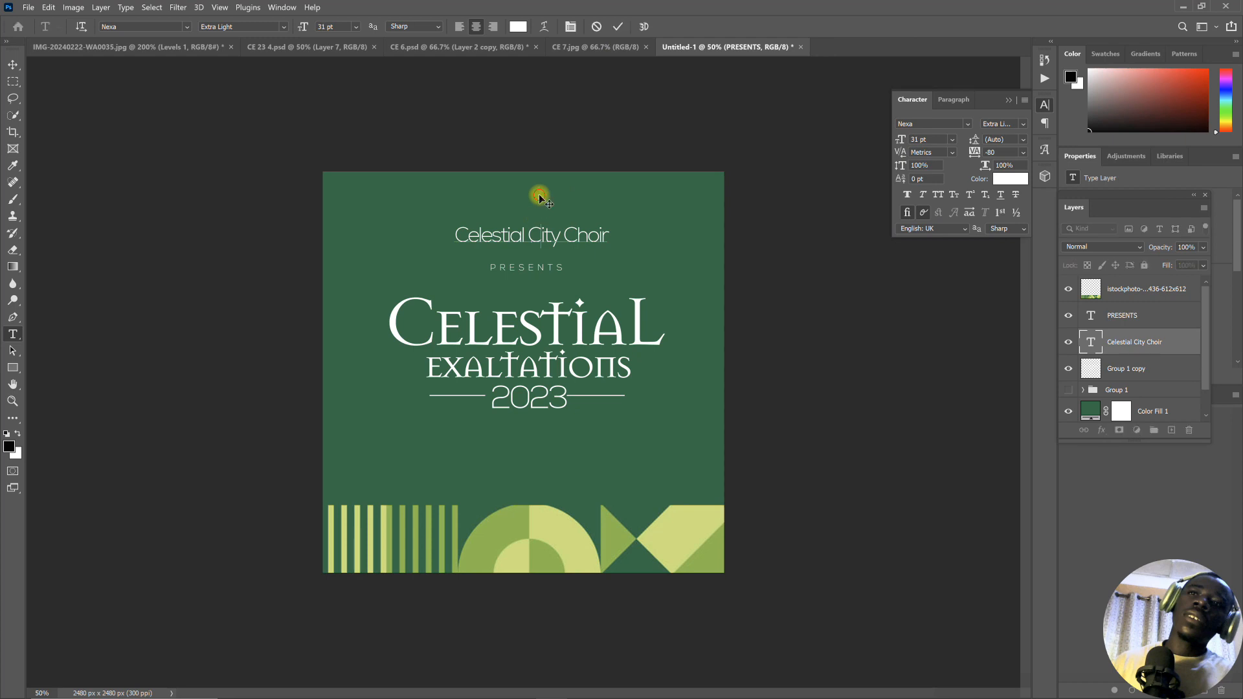
drag(540, 192, 537, 196)
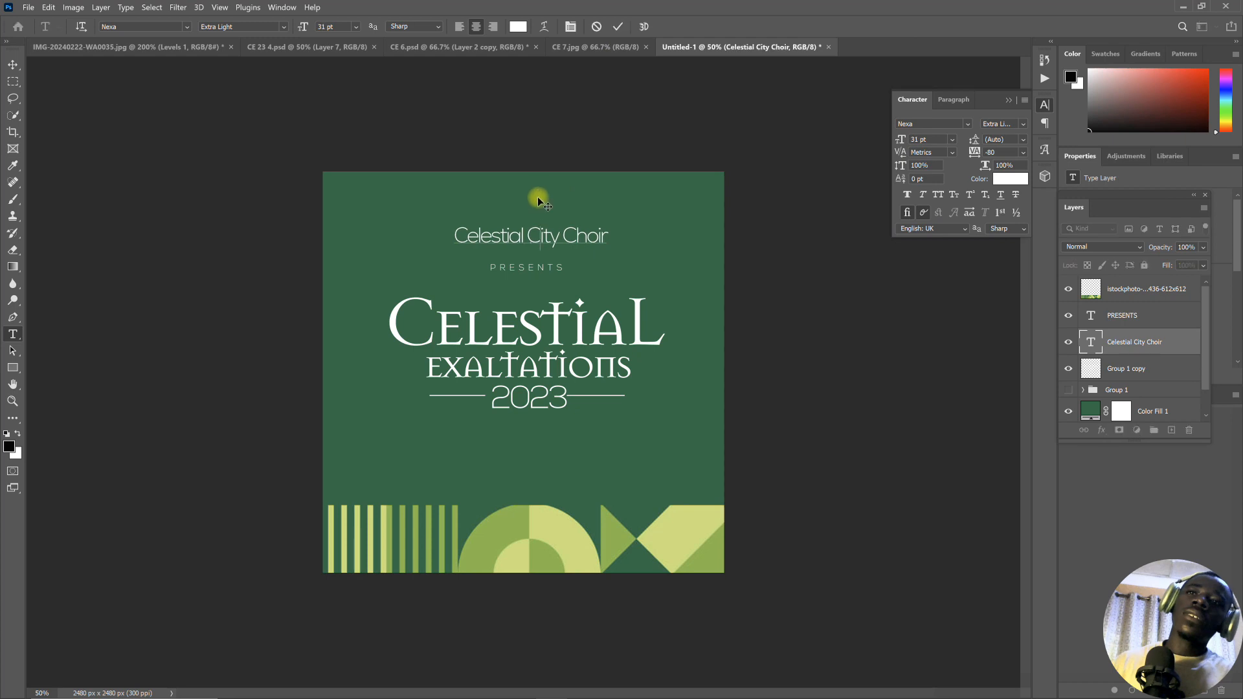
click(620, 29)
- Check the lower text in the CE 7.jpg reference and add a text line reading "ANTICIPATE" below the "2023" line
click(577, 46)
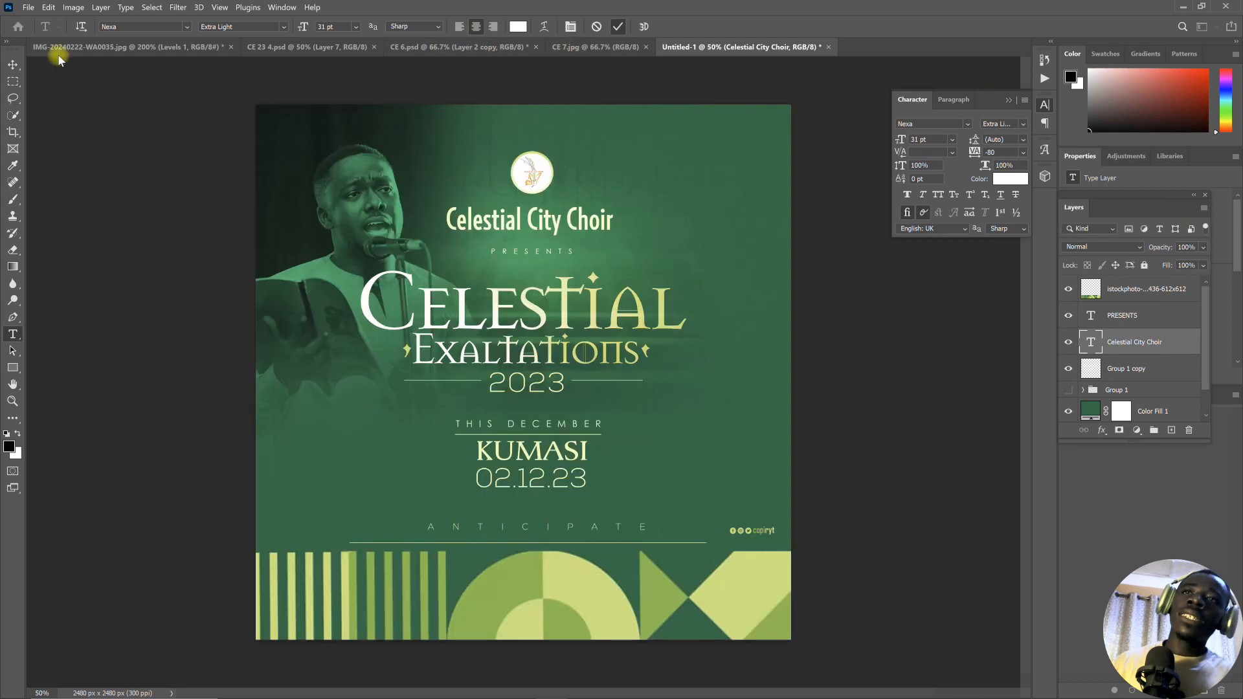
click(10, 62)
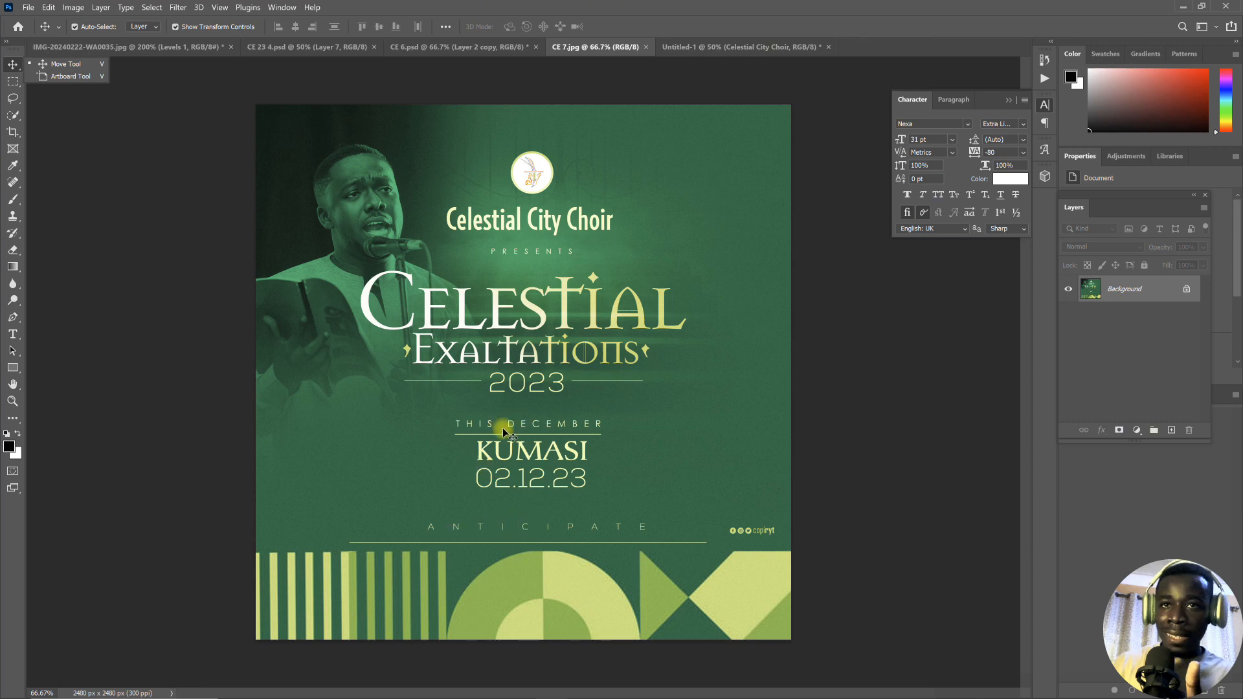
click(693, 47)
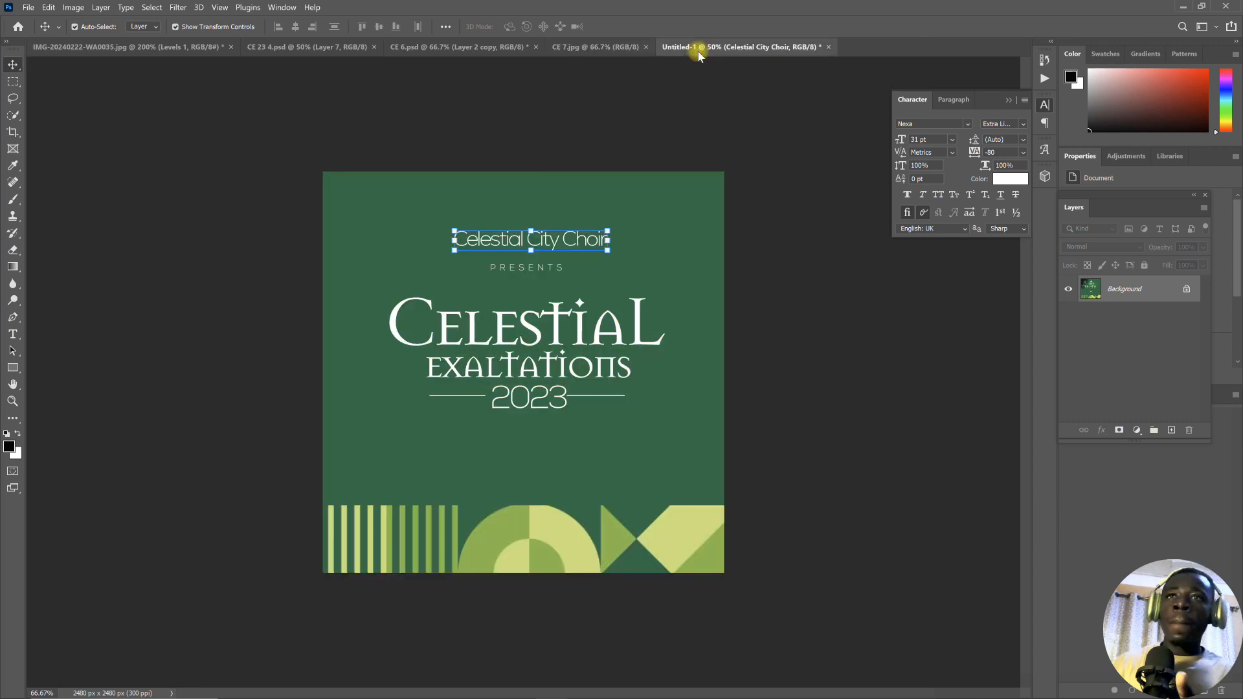
click(12, 334)
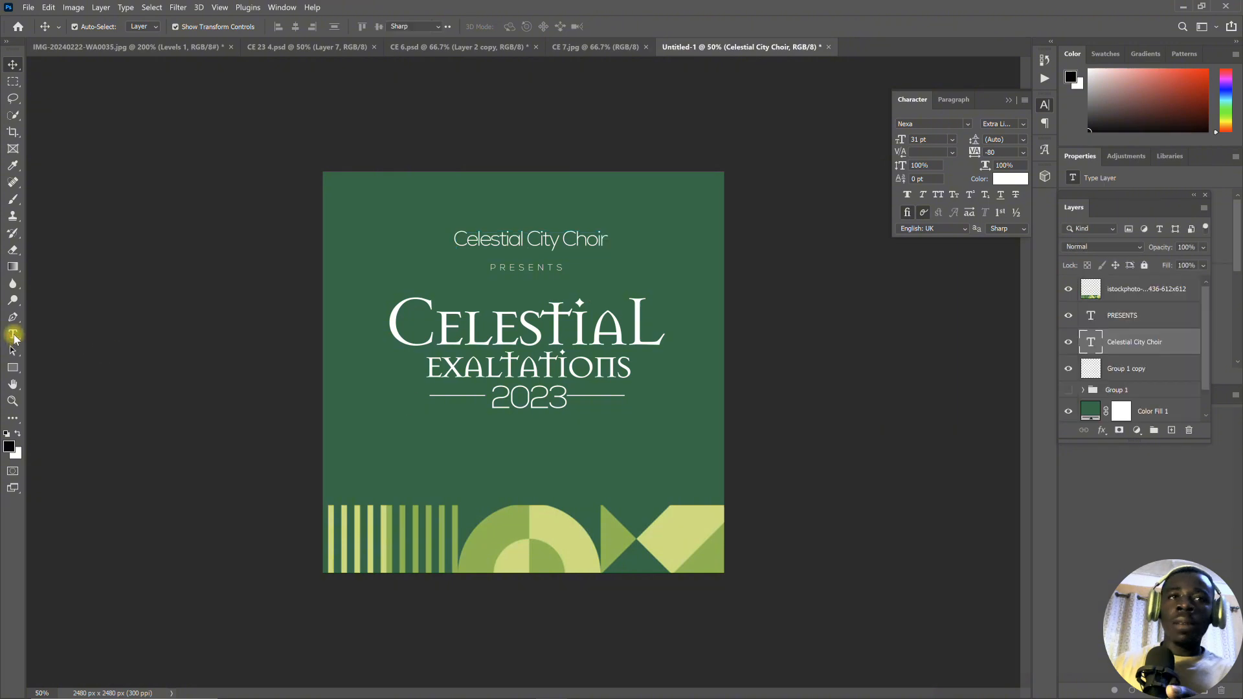
click(453, 443)
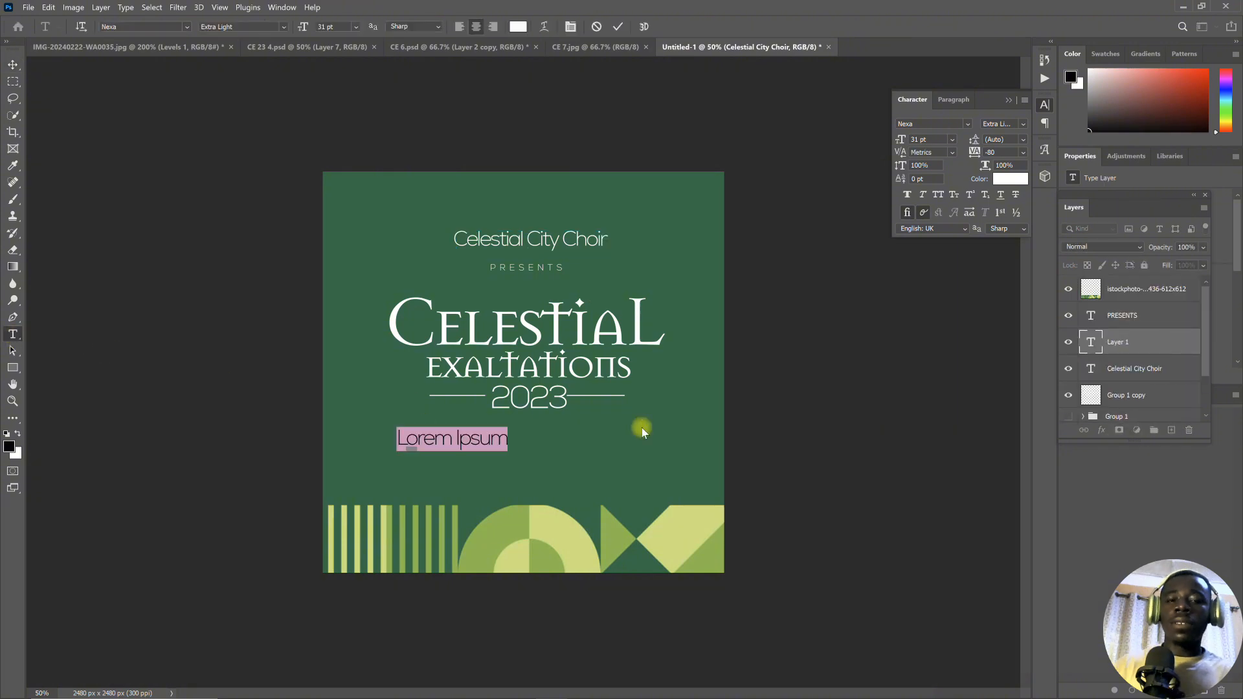
text(T)
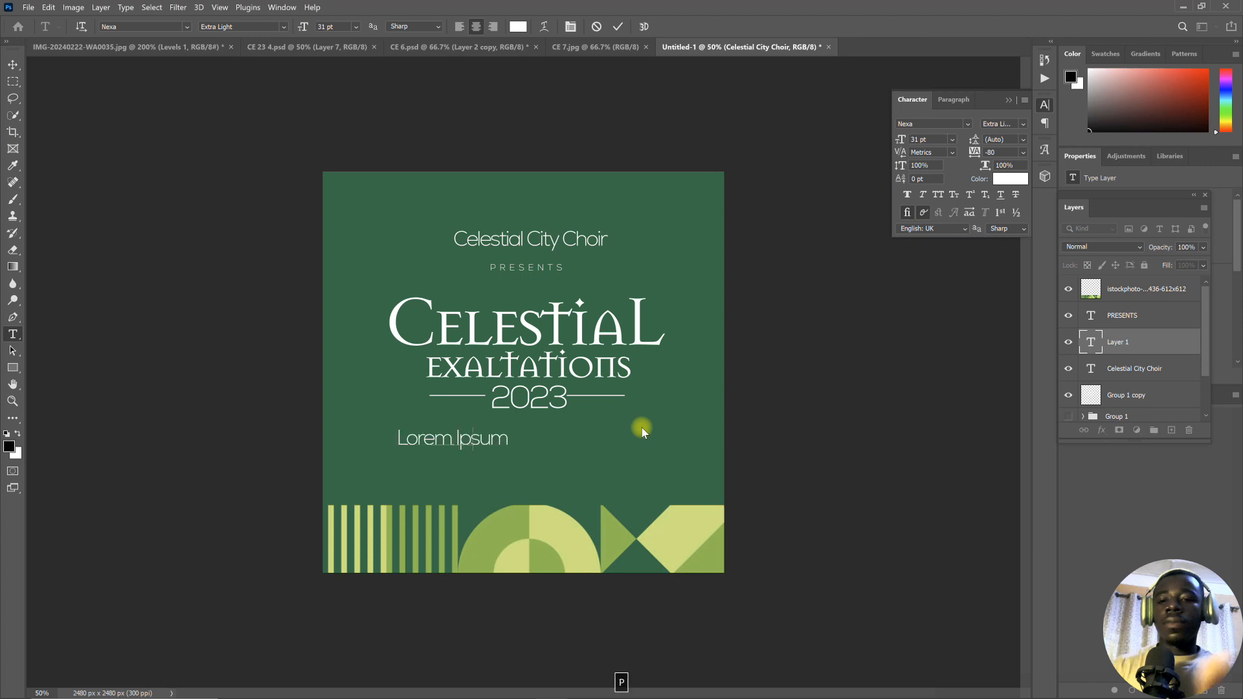
text(ANTICIPATE)
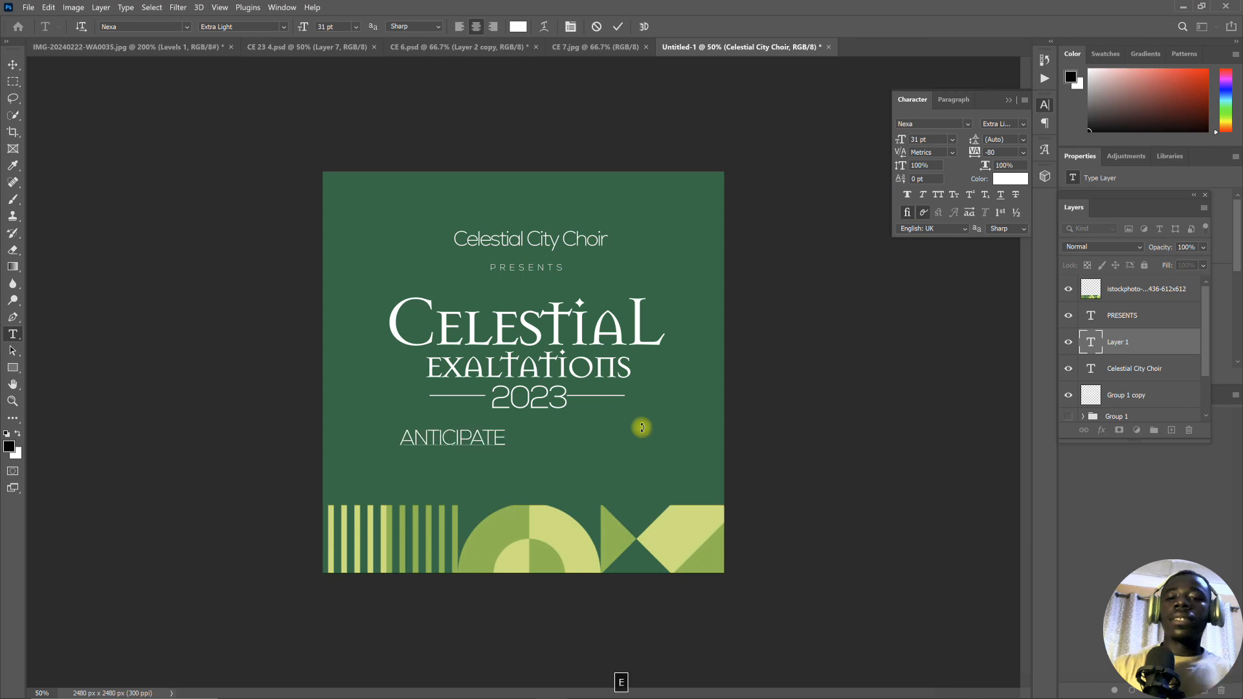
- Set the "ANTICIPATE" text to 20 pt with a tracking of 660, move it roughly centred below "2023" and commit it
key(ctrl+a)
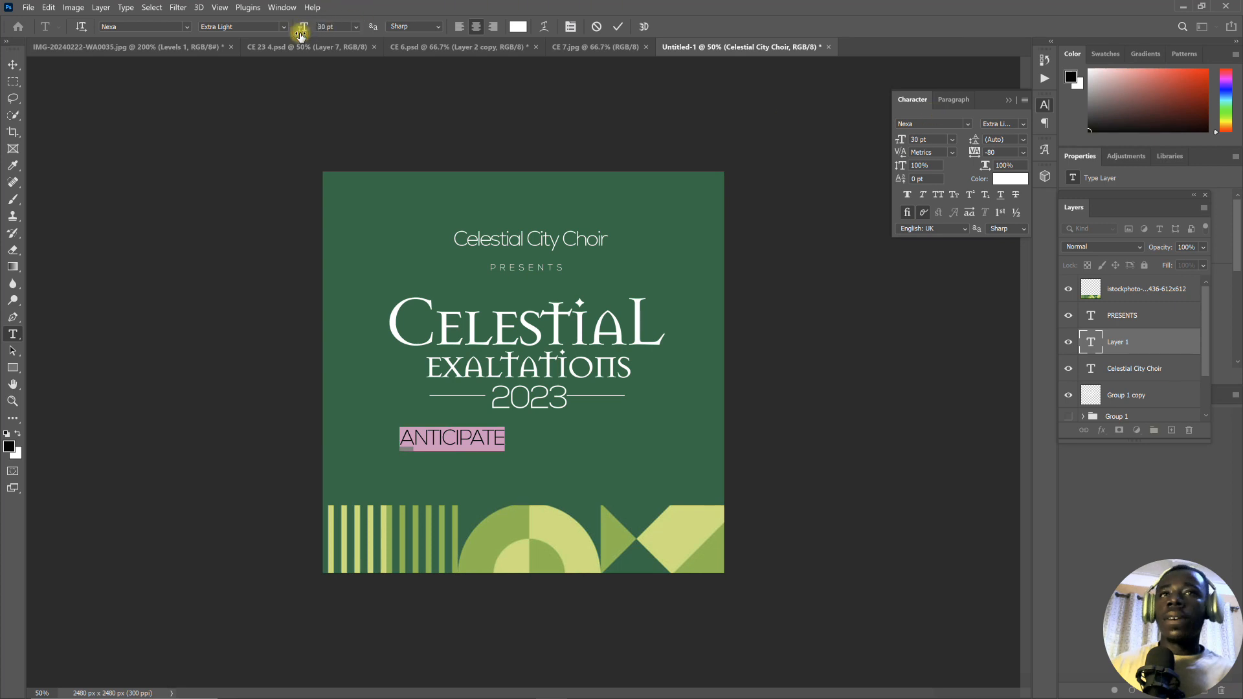
drag(301, 35, 299, 36)
drag(974, 152, 997, 152)
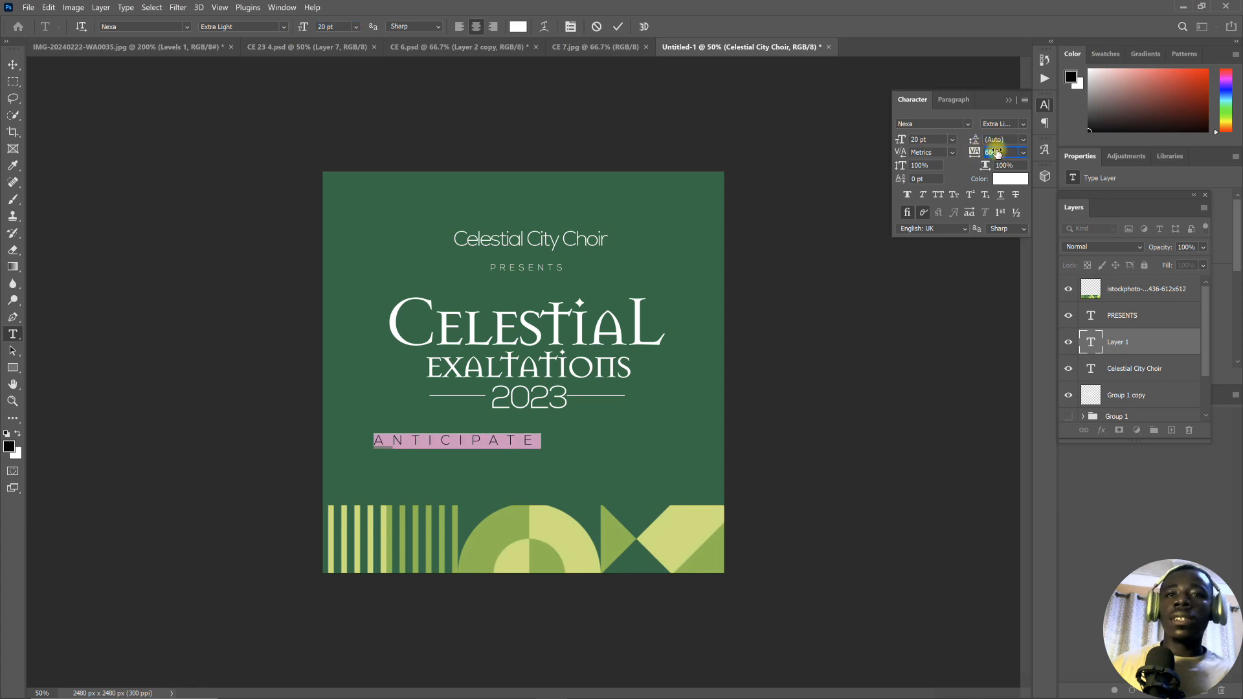
drag(564, 456, 632, 466)
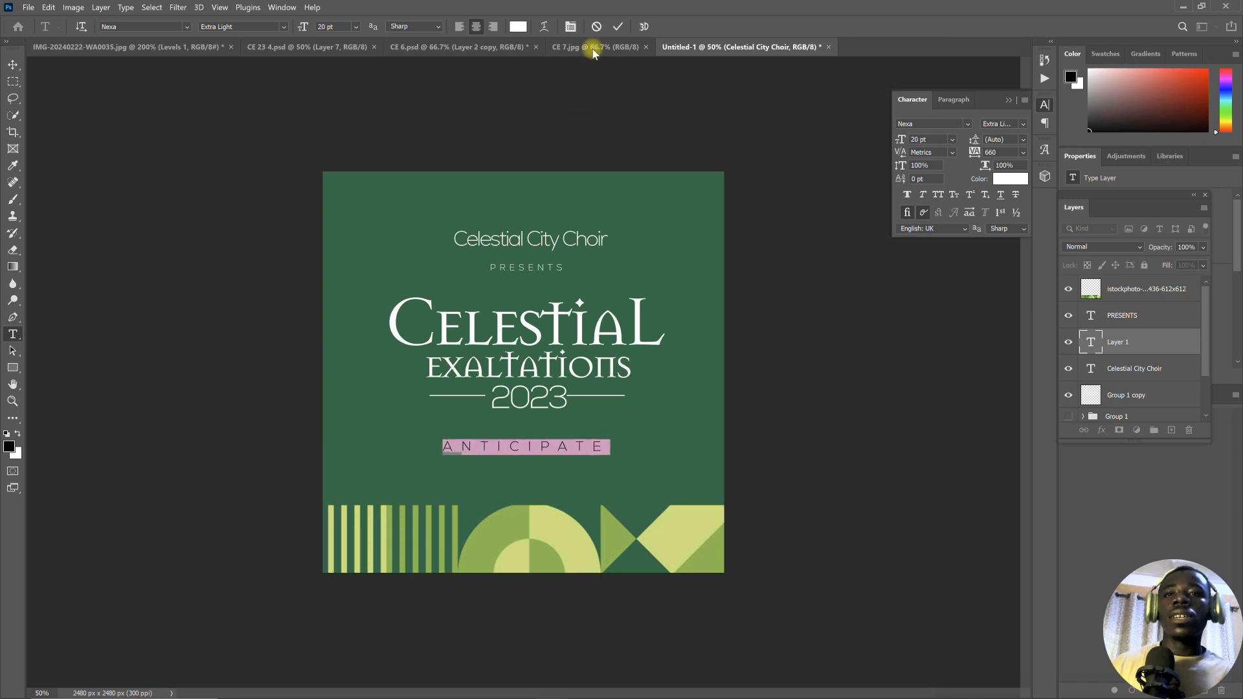
click(620, 26)
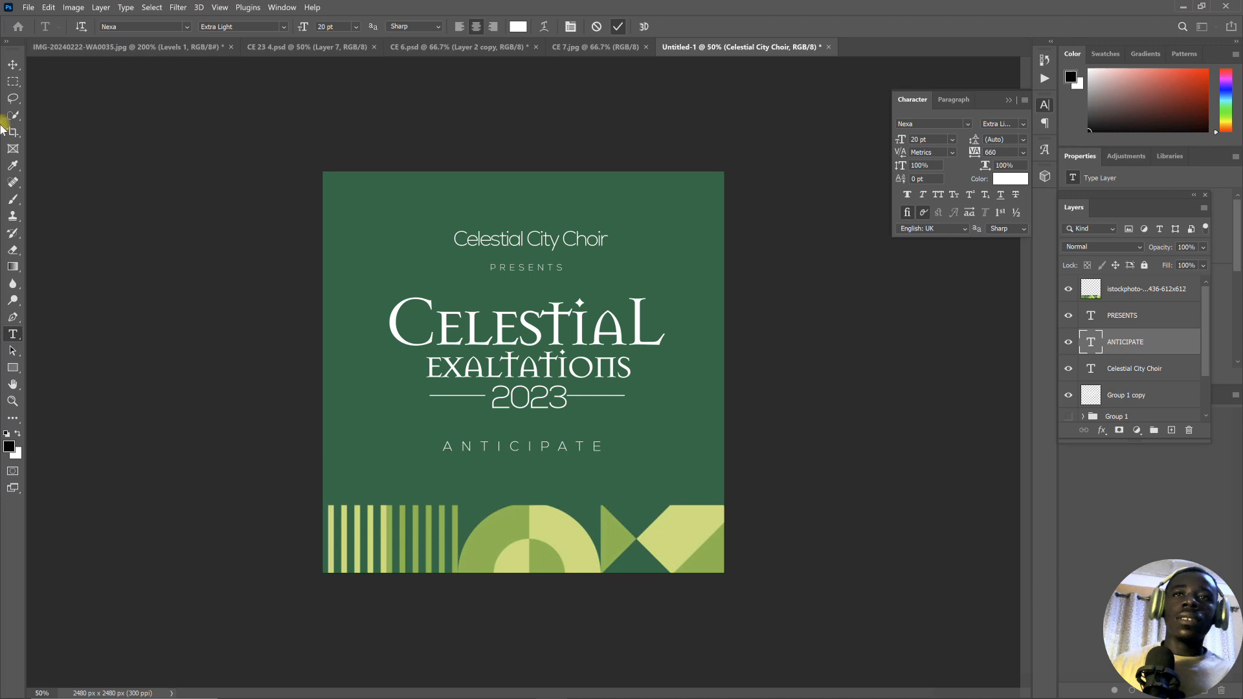
- Recolour the "ANTICIPATE" text to the pale yellow-green cbe07b sampled from the bottom pattern and shift it slightly right to align with the title
click(13, 64)
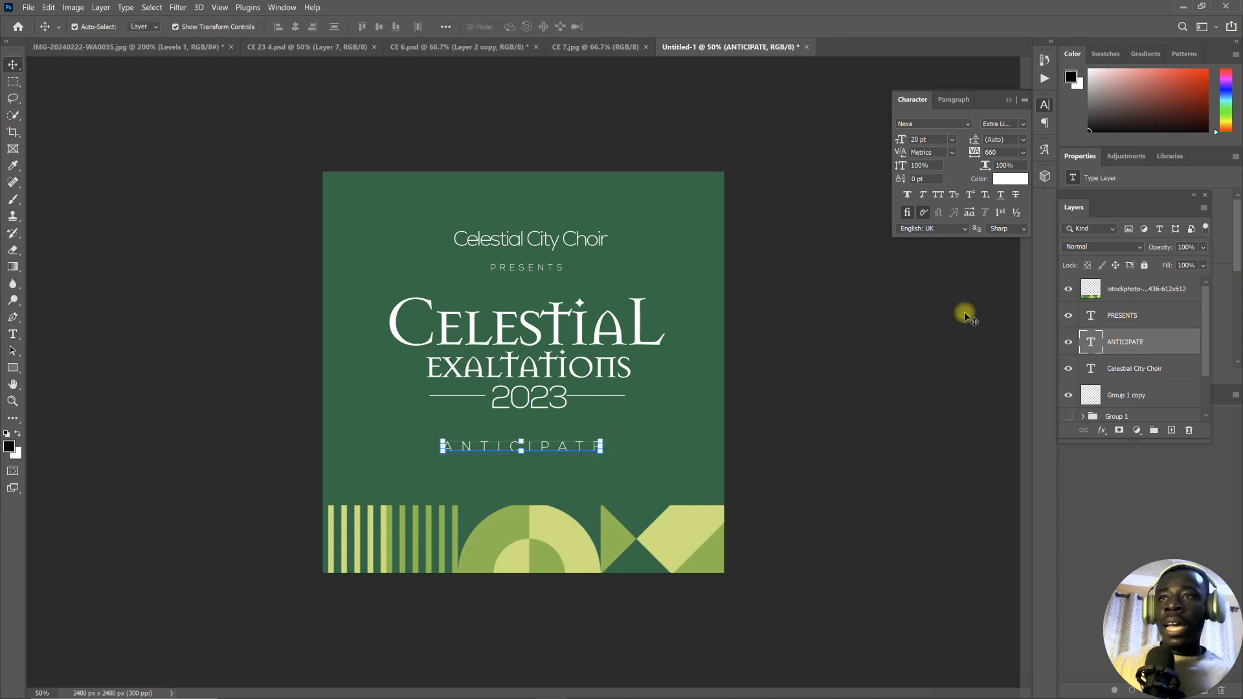
click(13, 334)
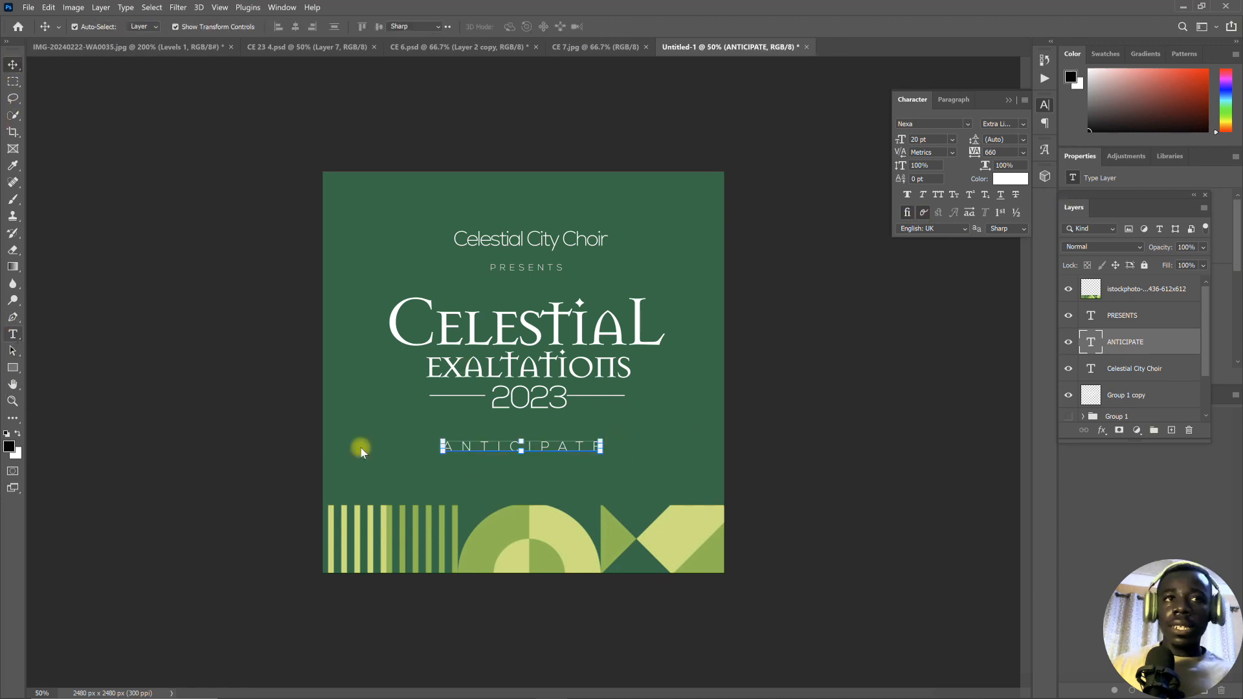
click(482, 445)
key(ctrl+a)
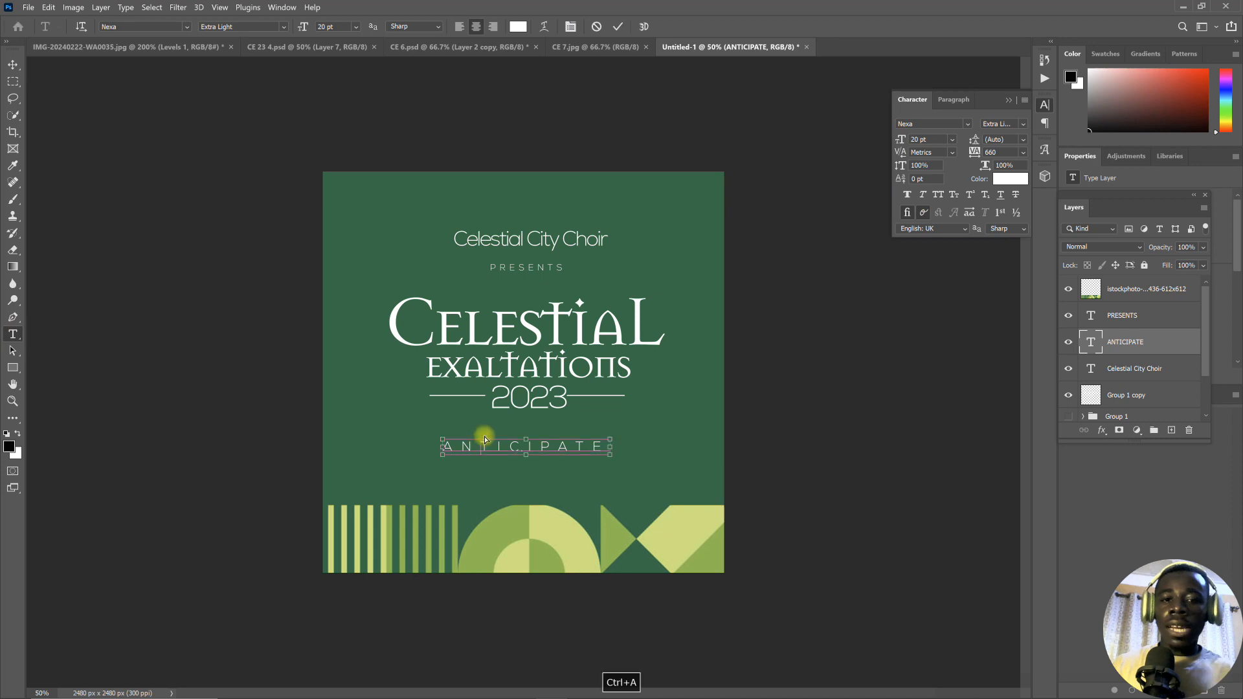
click(516, 31)
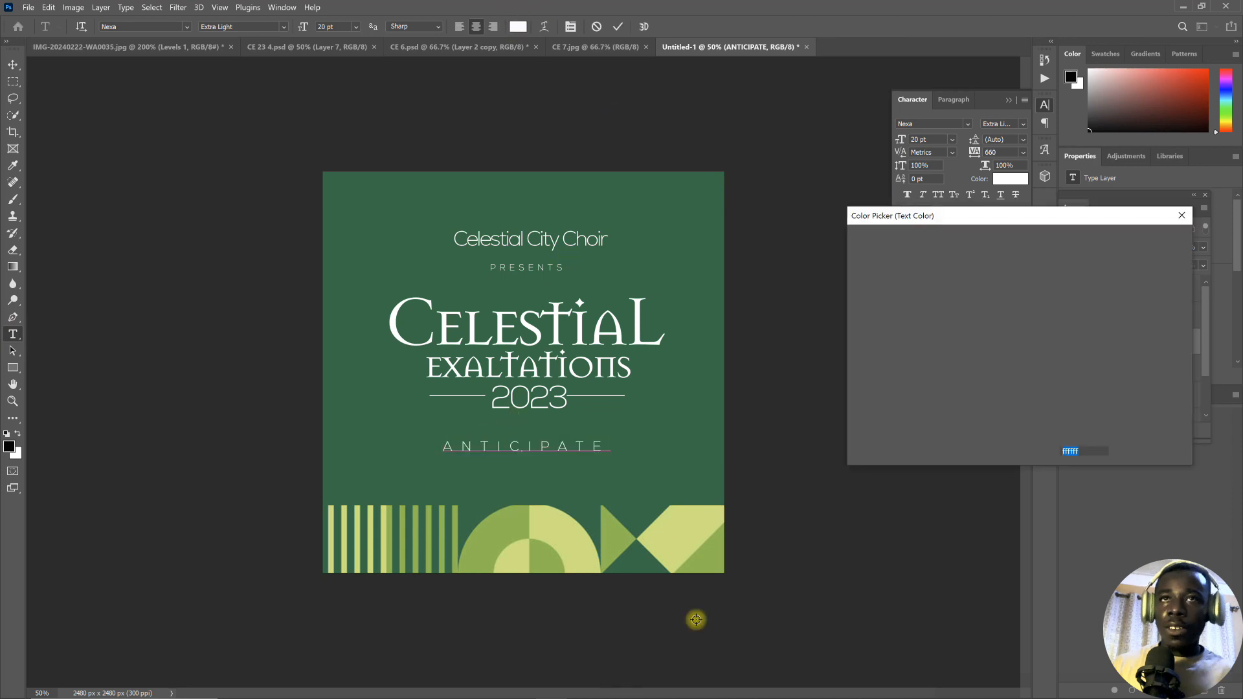
click(691, 535)
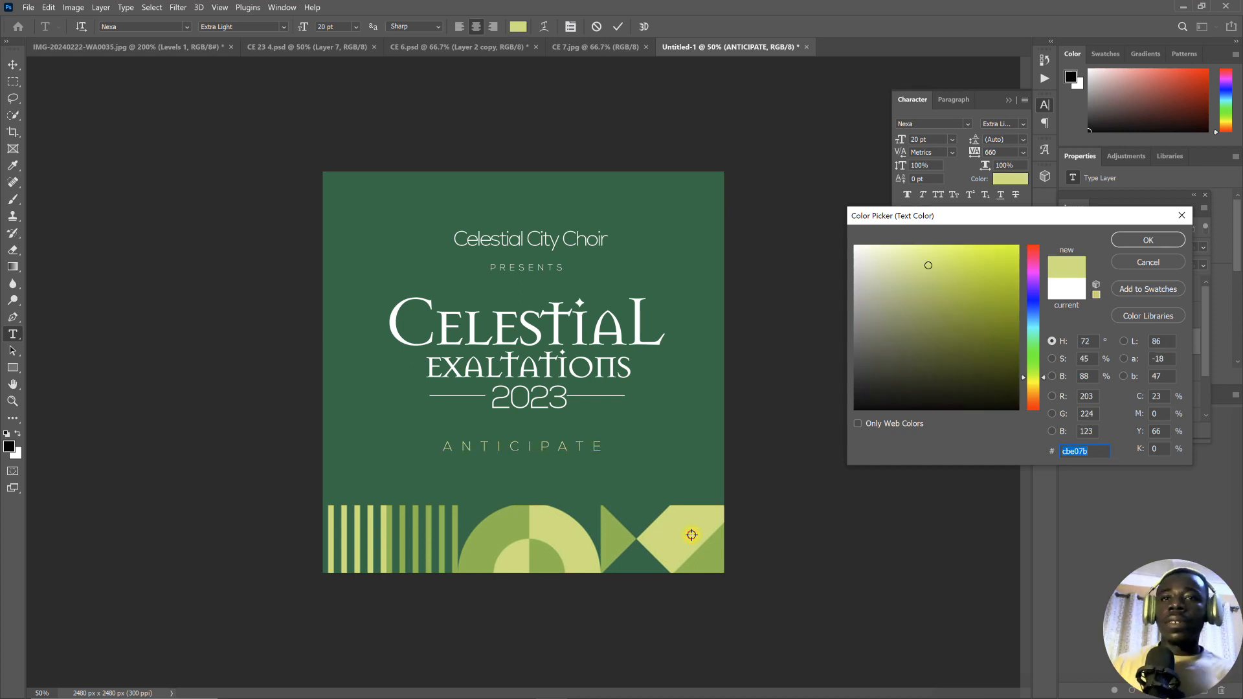
click(1147, 241)
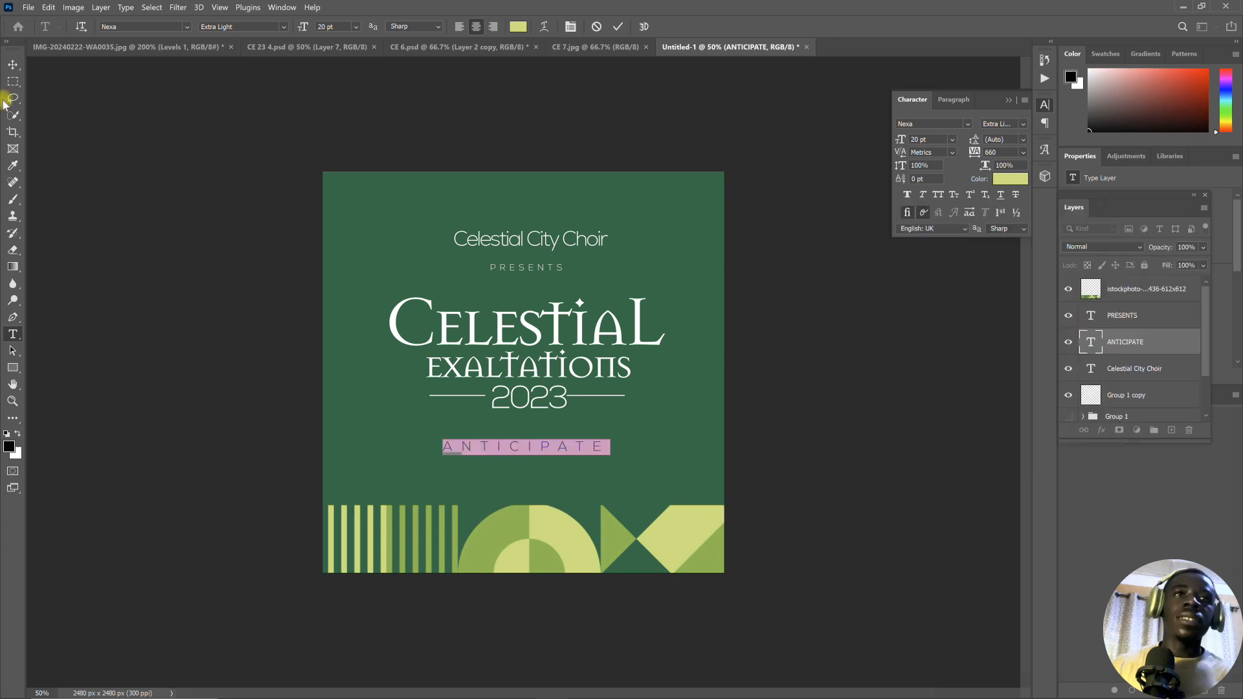
click(527, 452)
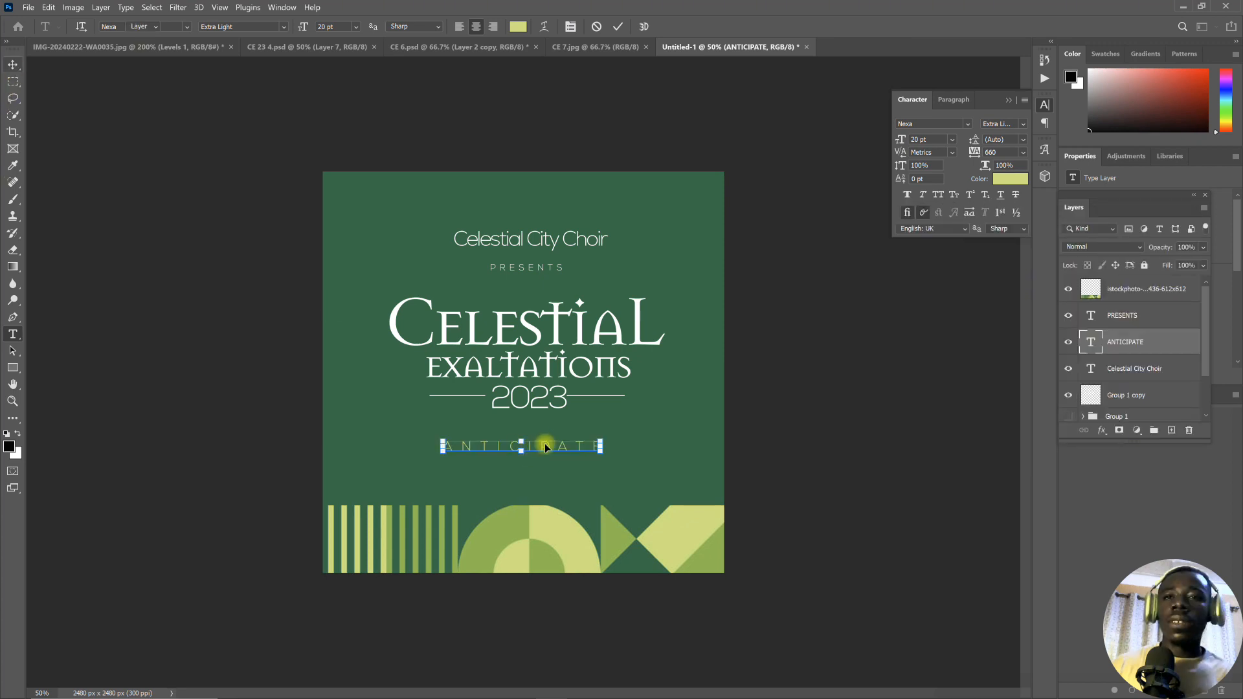
drag(547, 446, 557, 446)
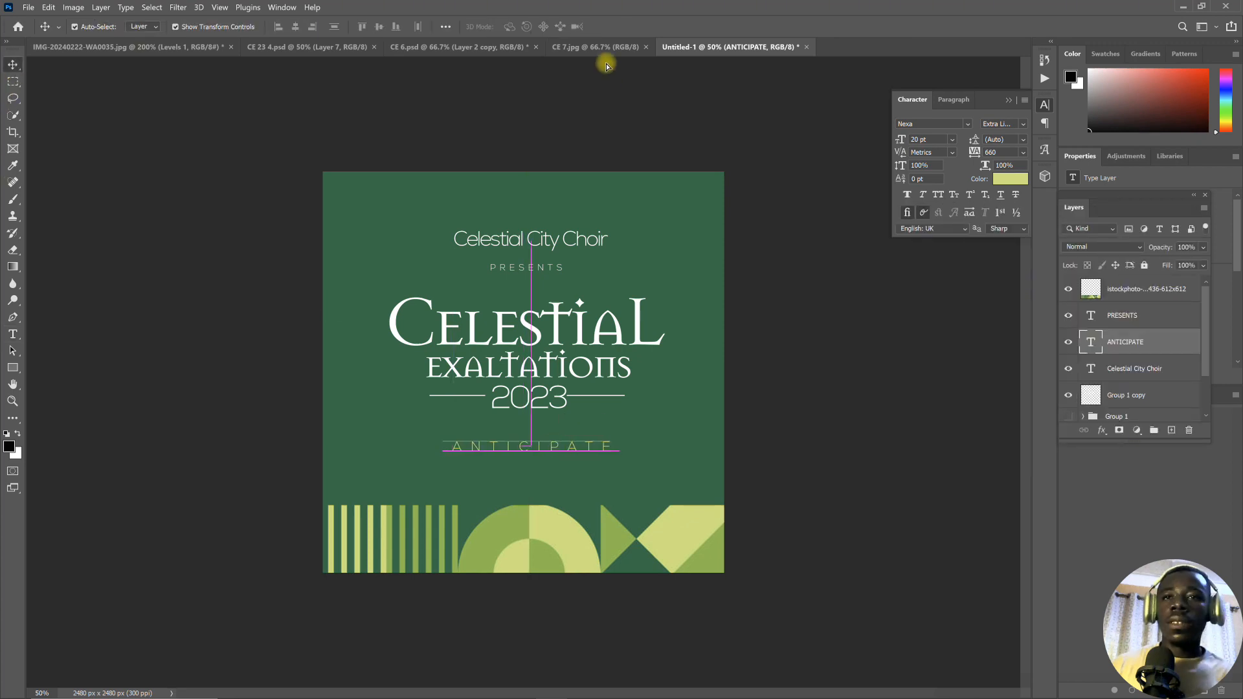
- Add a white to yellow-green linear Gradient Overlay to the title layer at 95% opacity, angle -34° and scale 105%
click(504, 335)
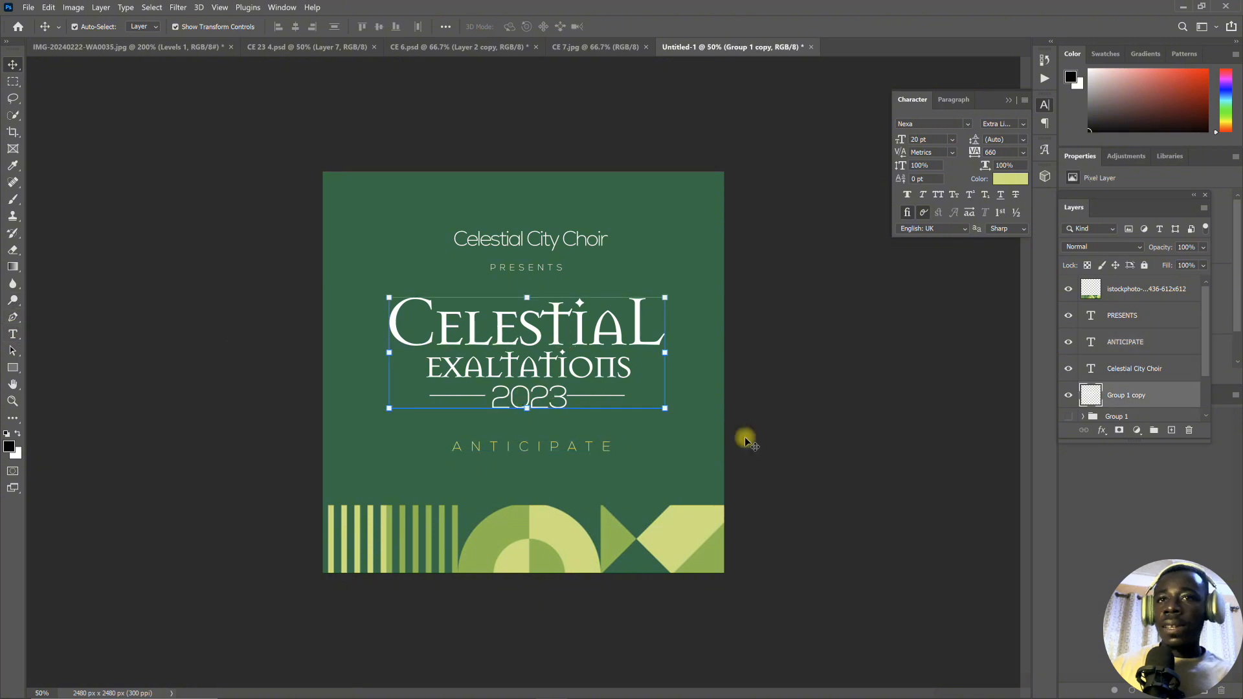
double_click(1159, 391)
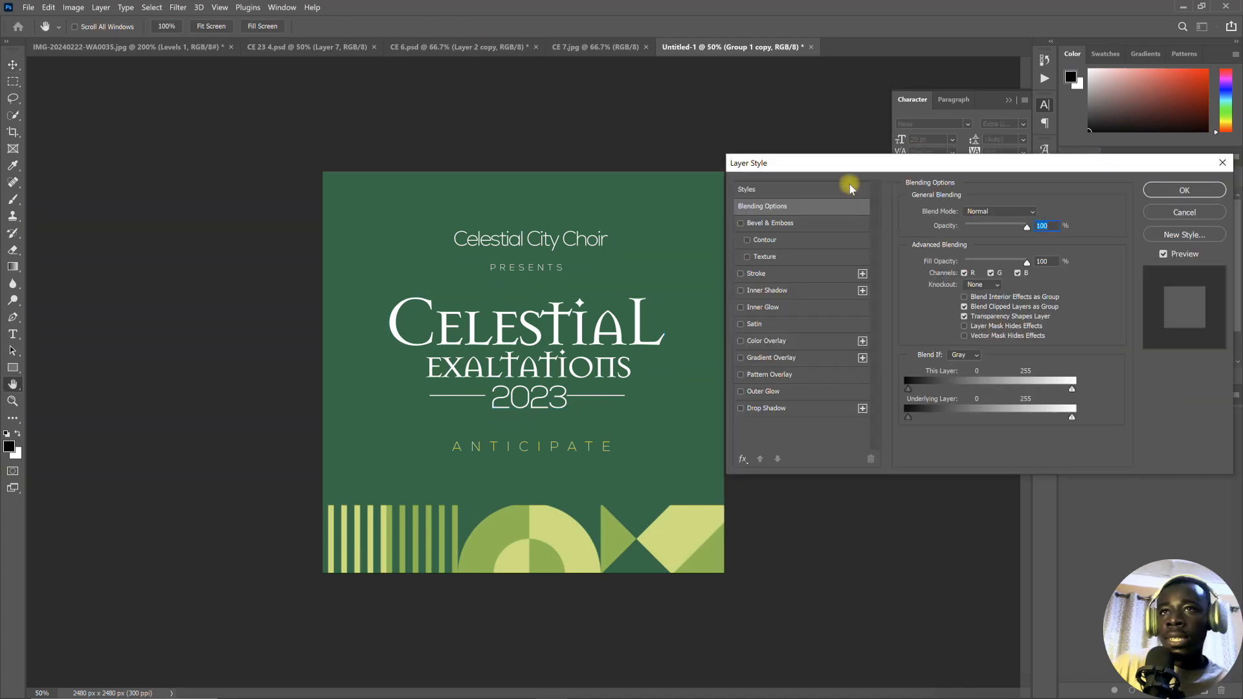
click(740, 359)
click(813, 358)
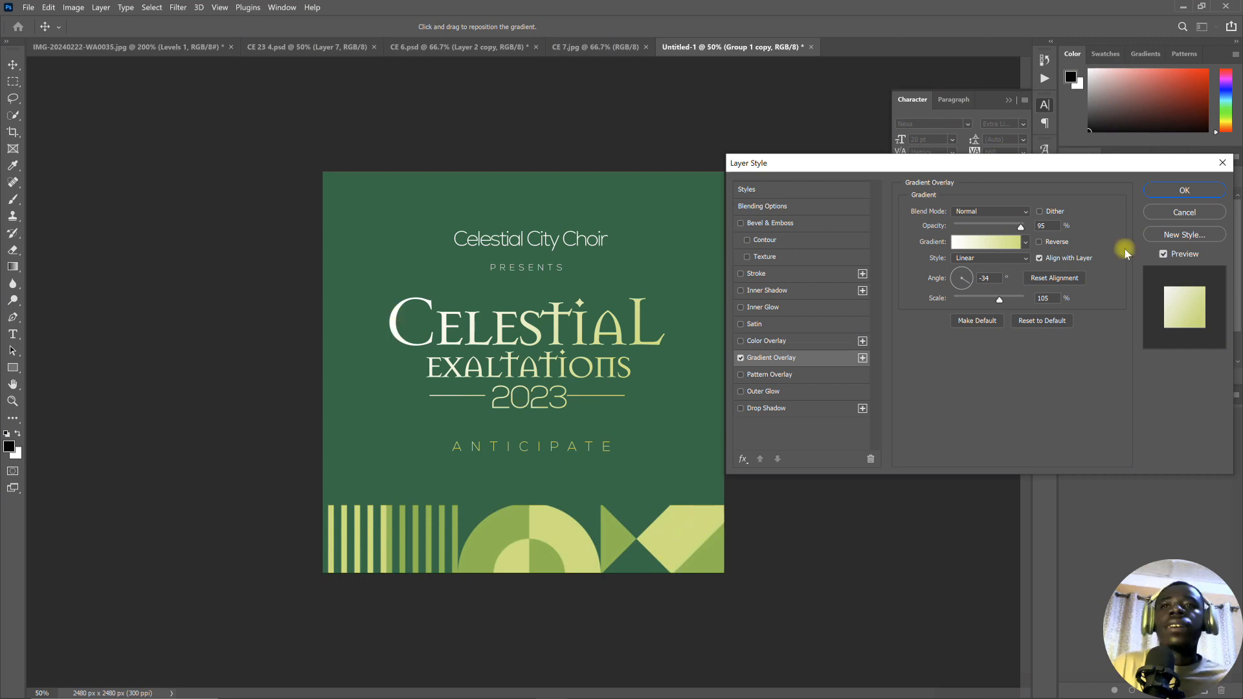
click(1184, 192)
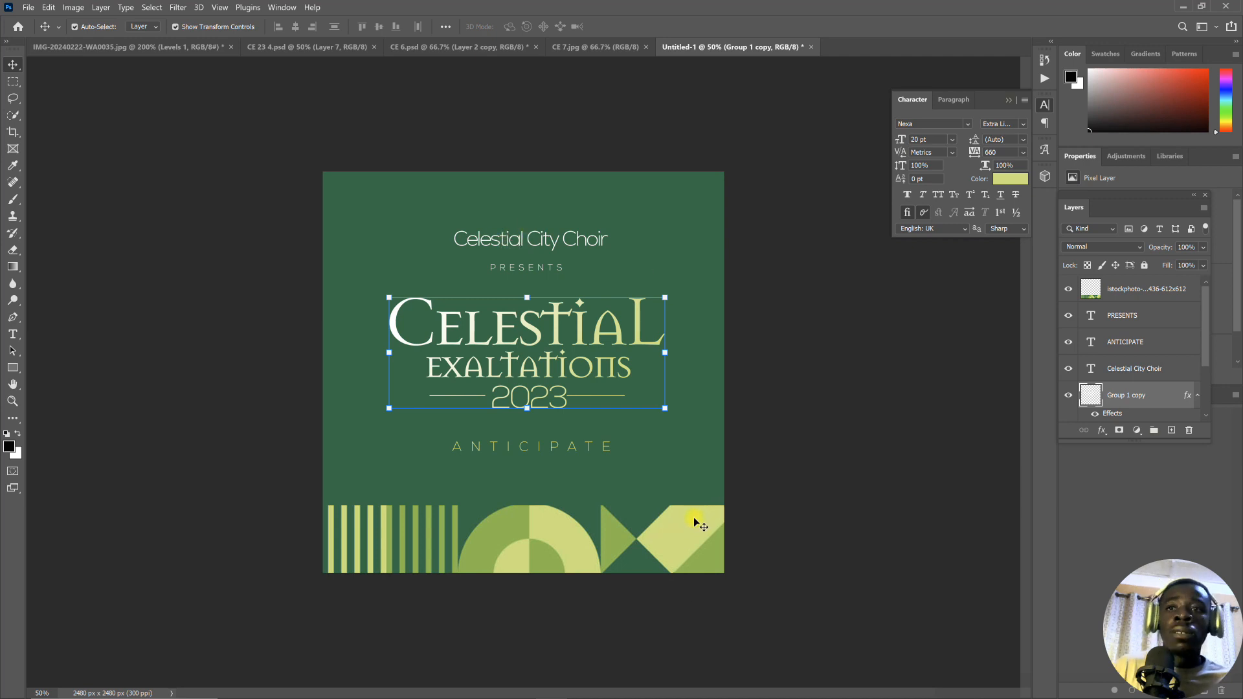
- Compare the new flyer's heading and text lines with the CE 7.jpg reference, then return to the new document with no layer selected
click(596, 47)
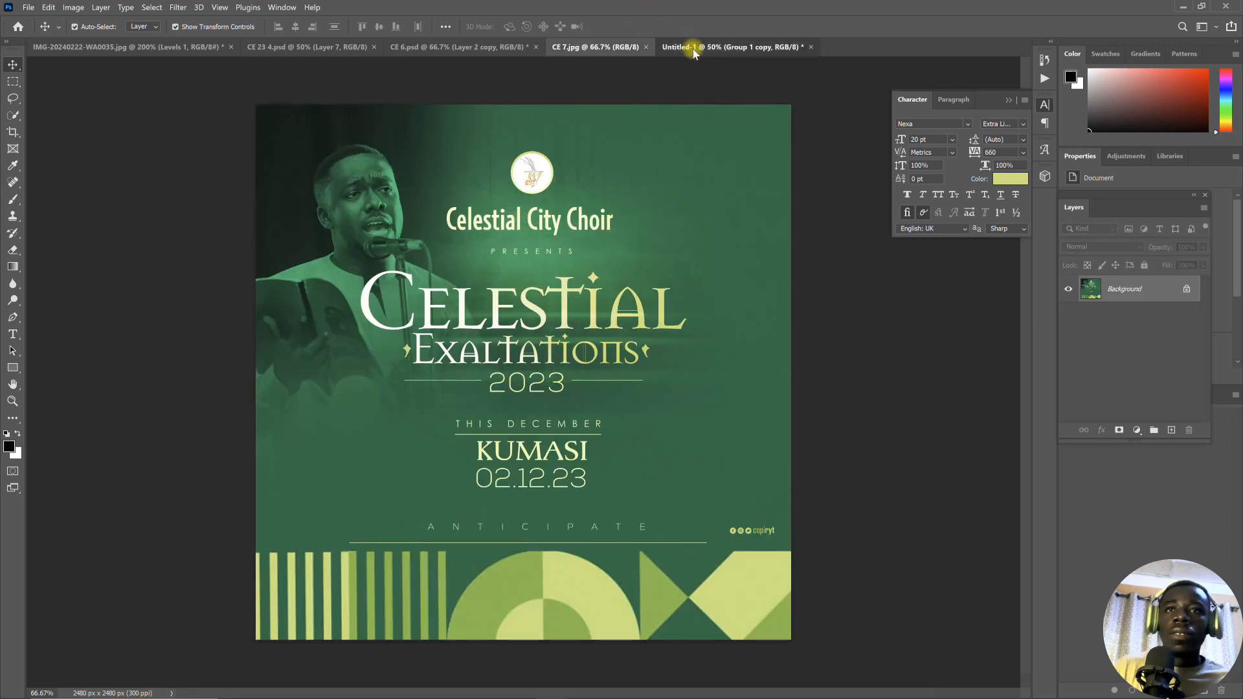
click(712, 46)
click(526, 269)
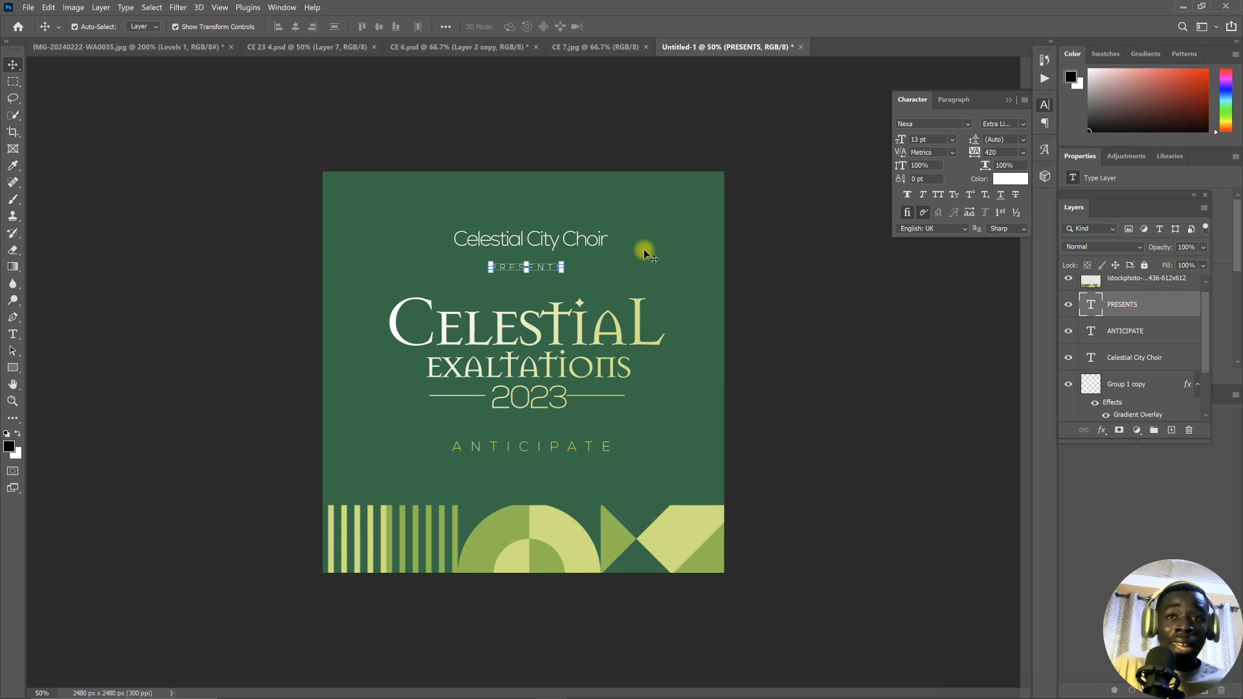
click(603, 46)
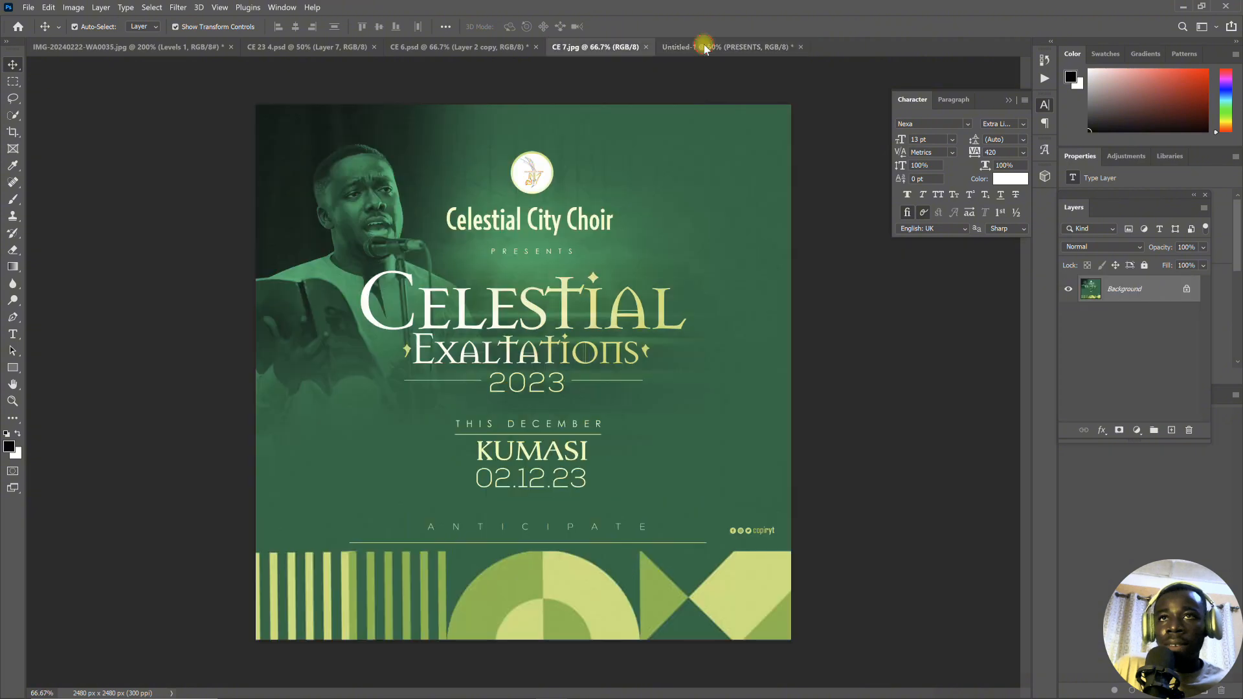
click(704, 50)
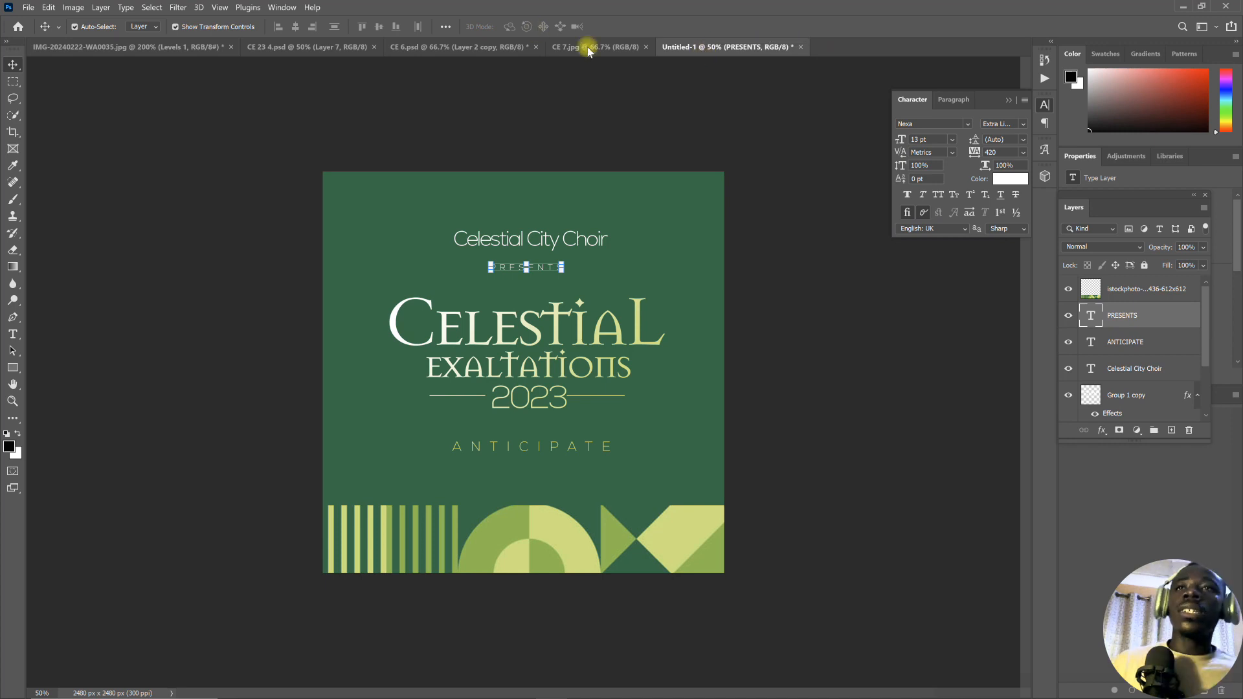
click(588, 46)
click(702, 52)
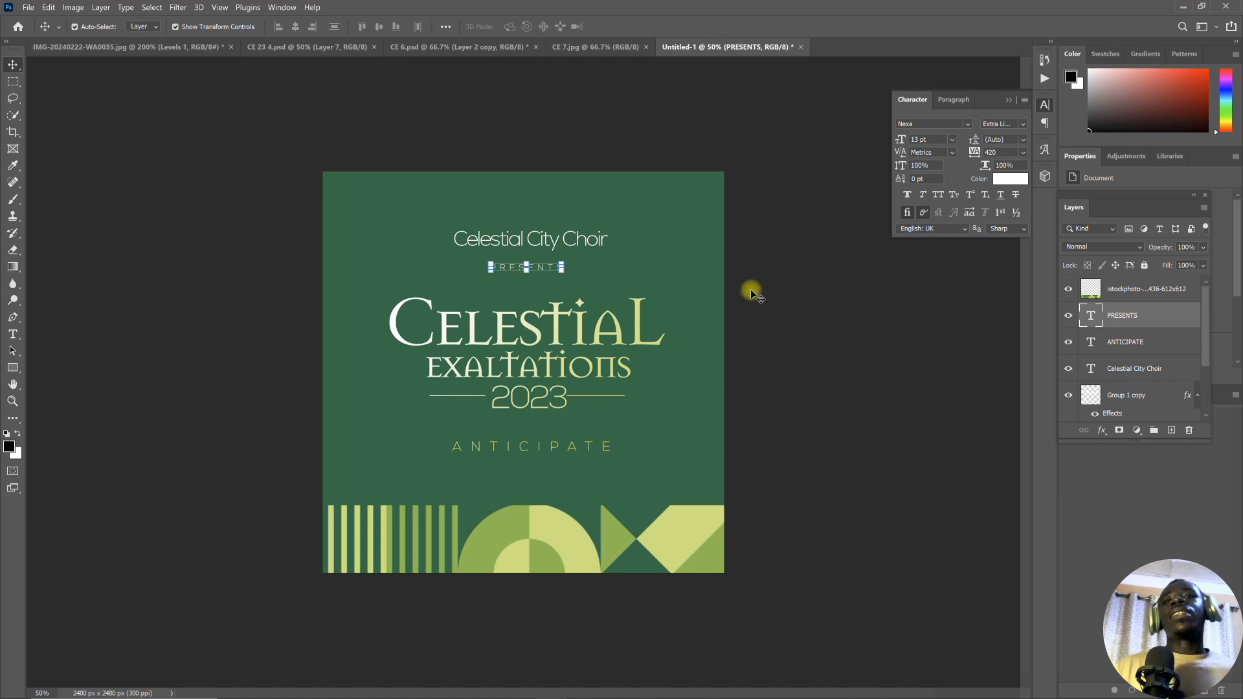
click(760, 381)
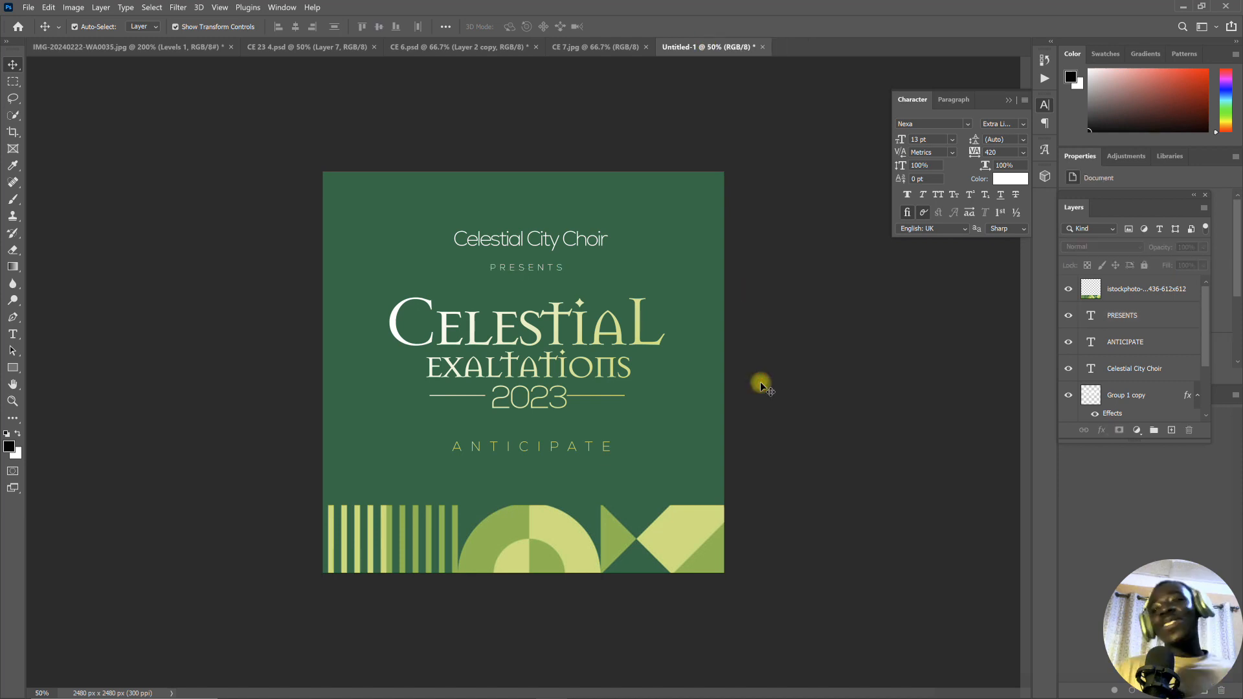